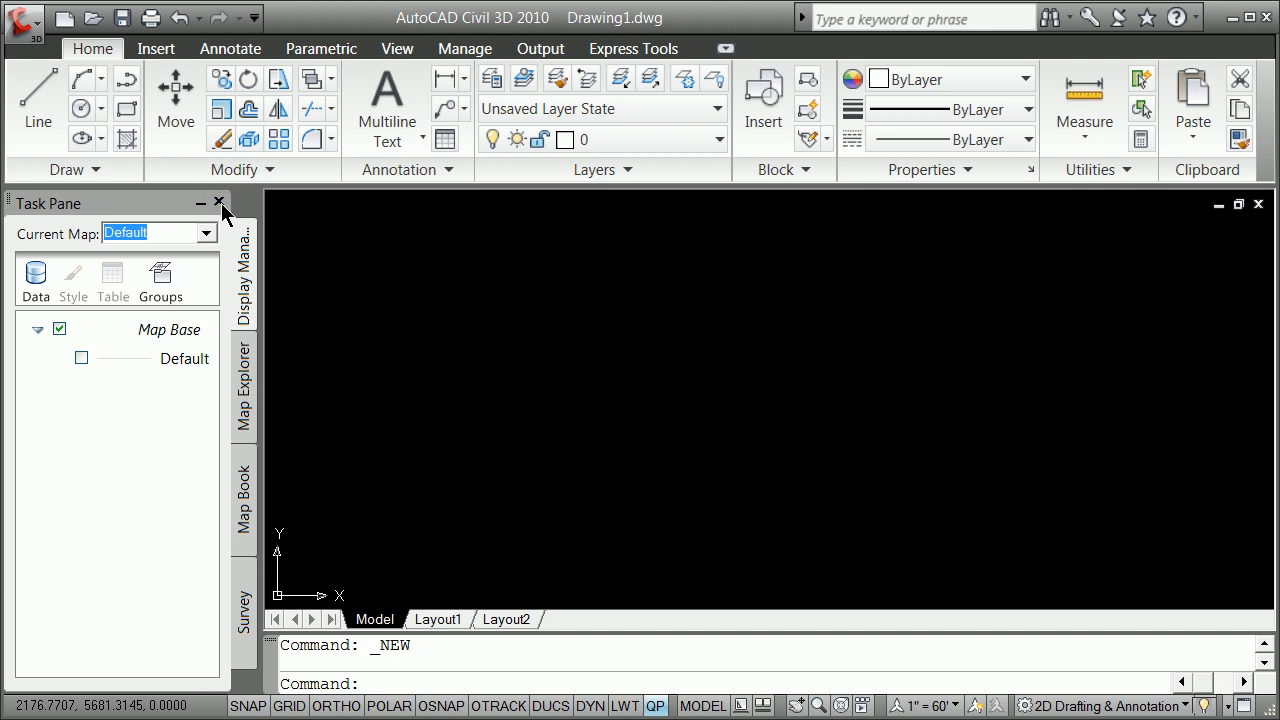
Step: Close the Task Pane and look through the drawing's layer list
left_click(219, 204)
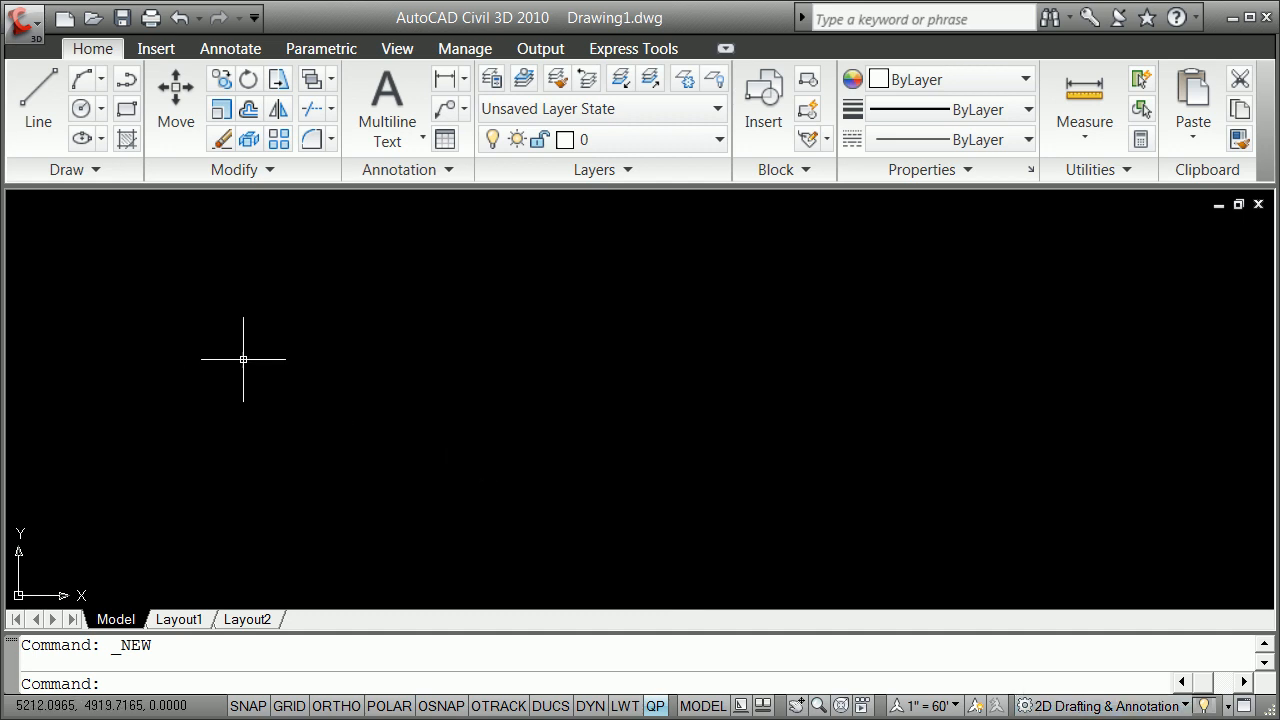
left_click(712, 139)
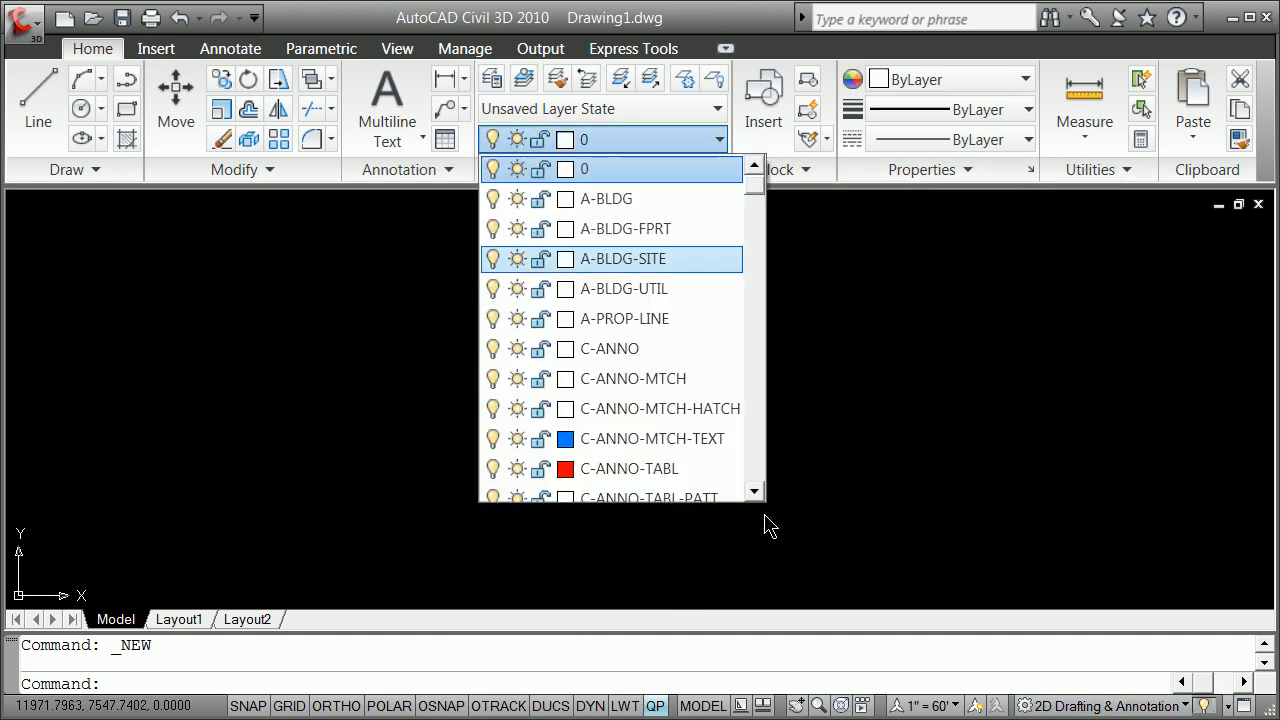
left_click(897, 285)
left_click(886, 274)
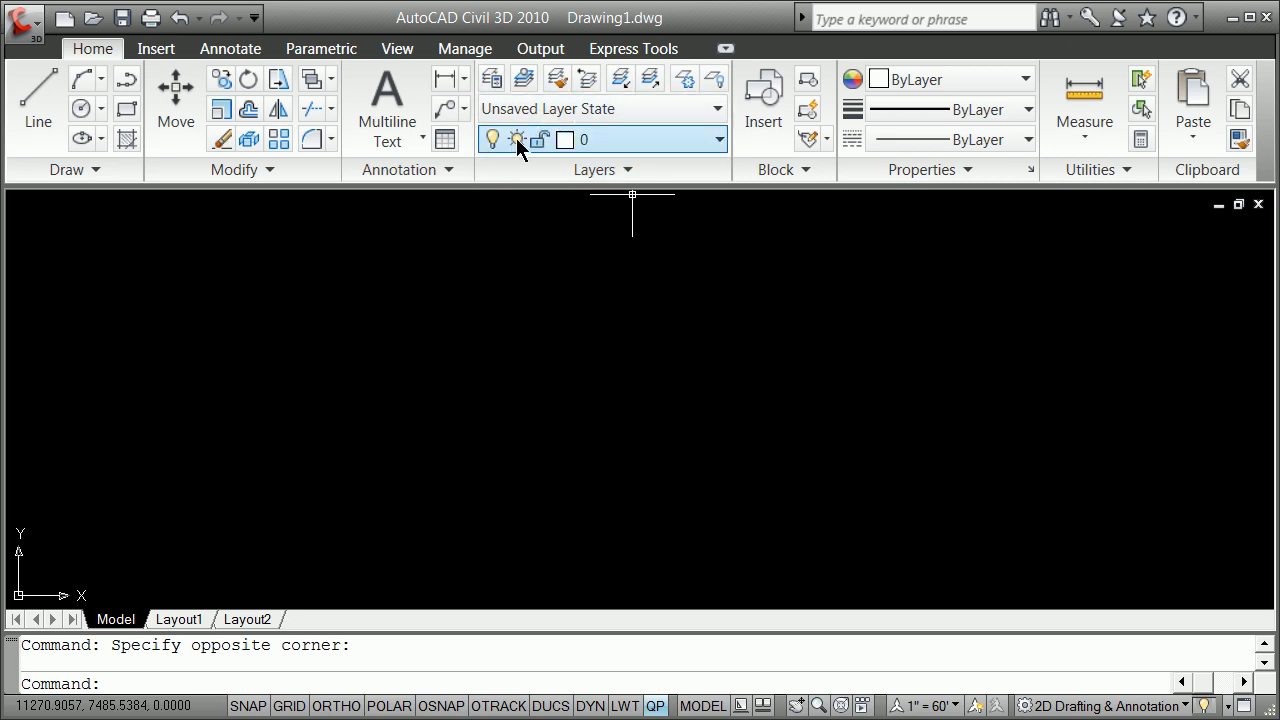
Step: Delete all layers except the current one from the layer properties and dismiss the notice
left_click(493, 82)
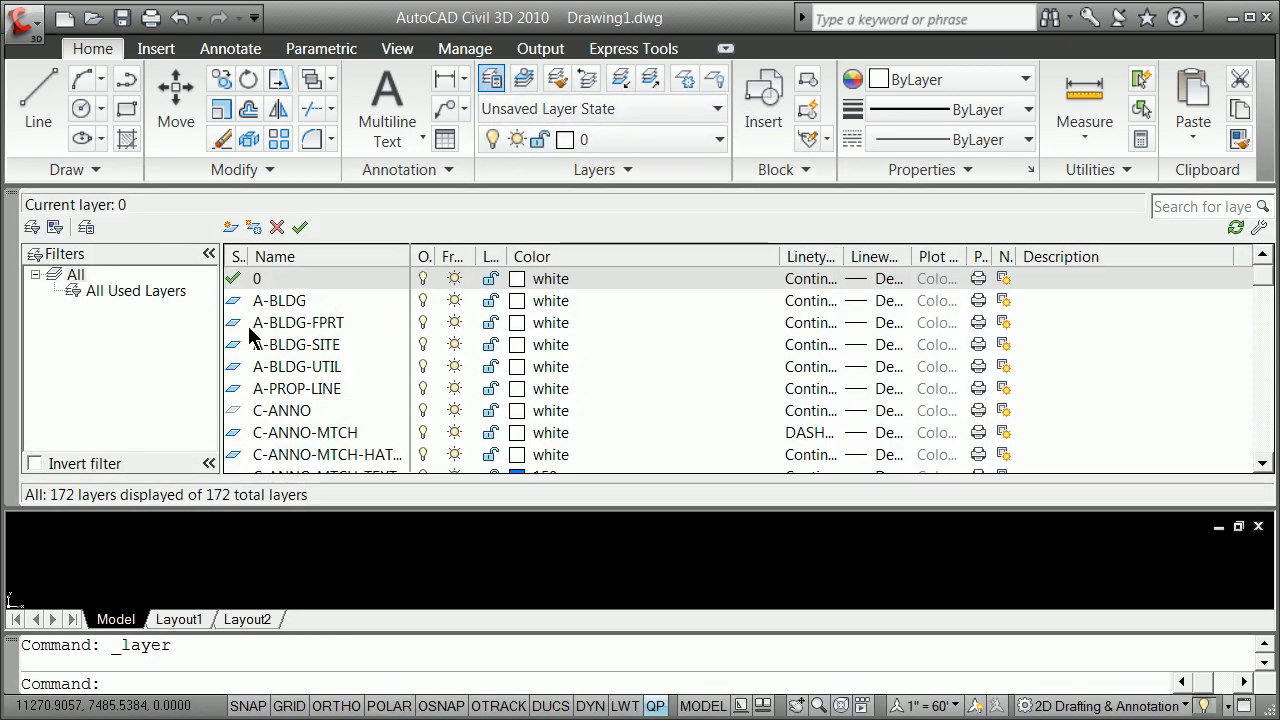
right_click(298, 304)
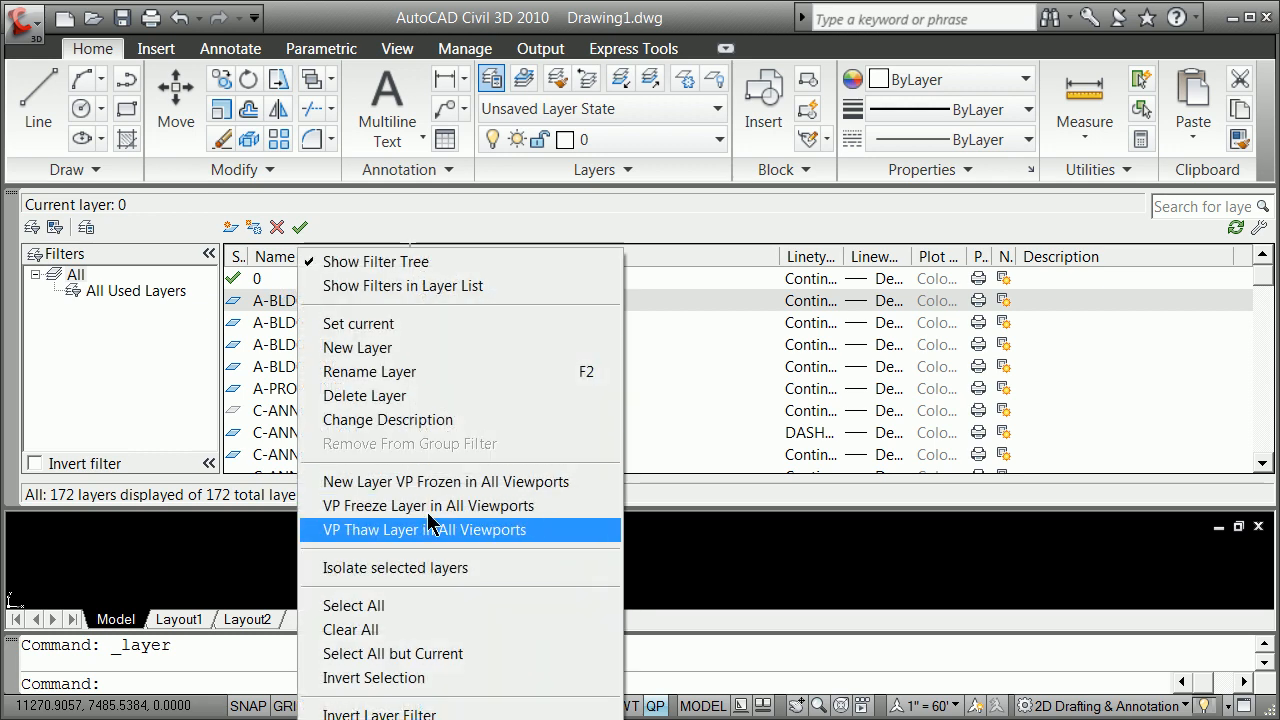
left_click(435, 653)
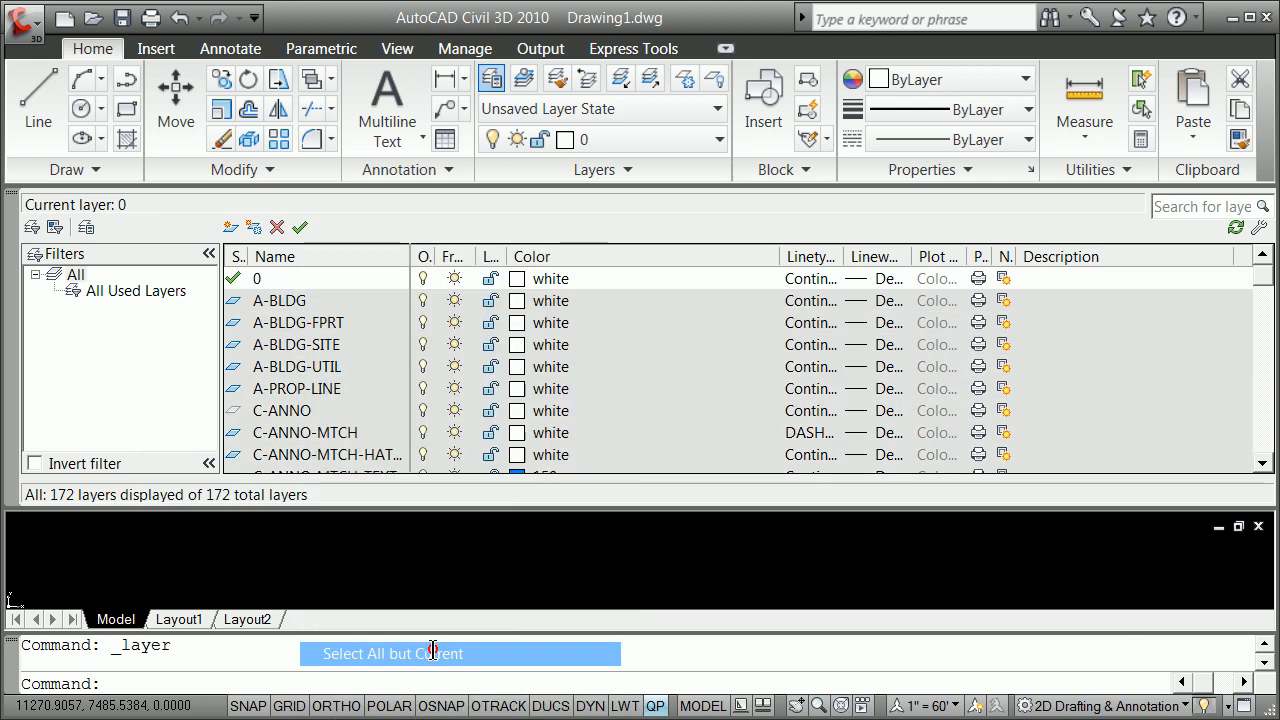
right_click(337, 398)
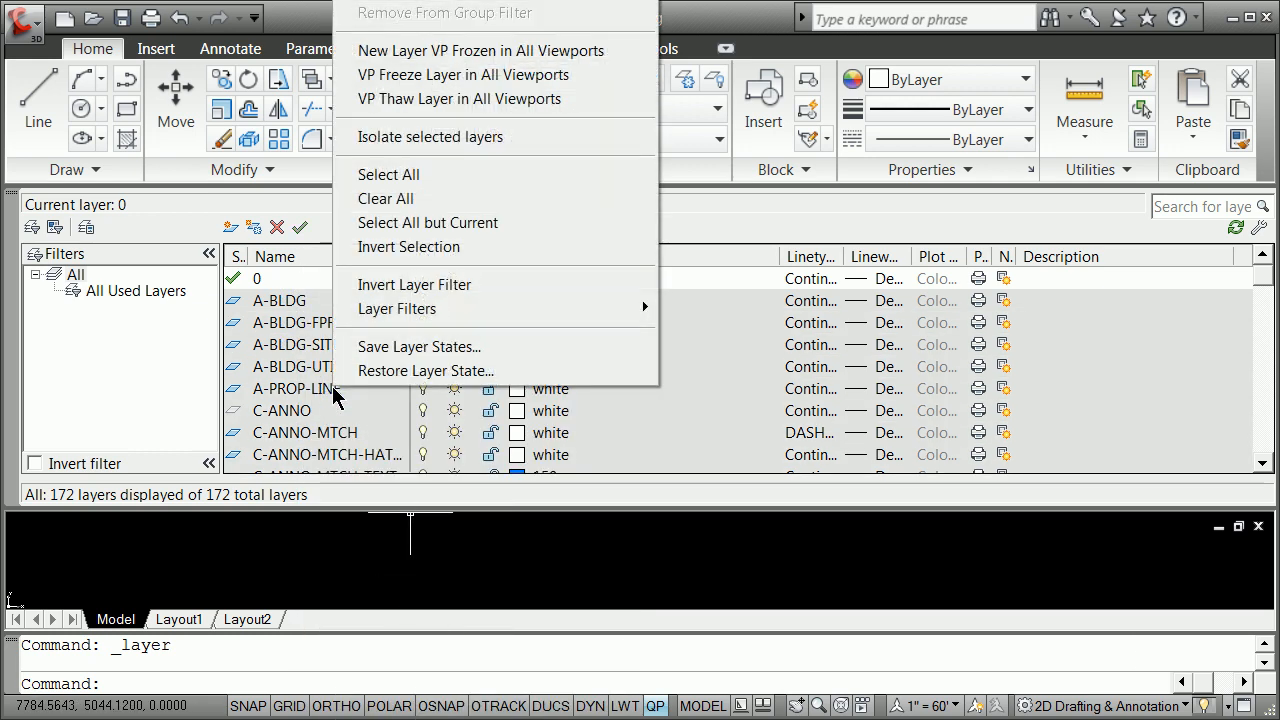
left_click(420, 0)
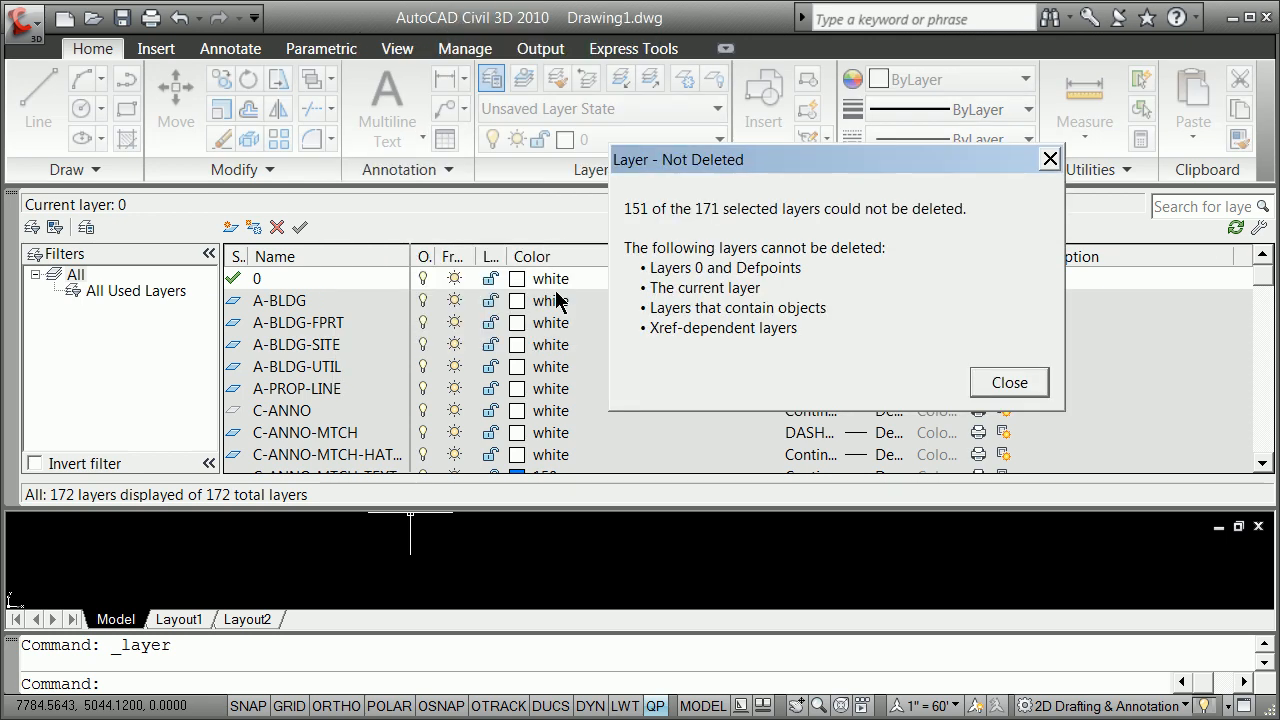
left_click(1012, 382)
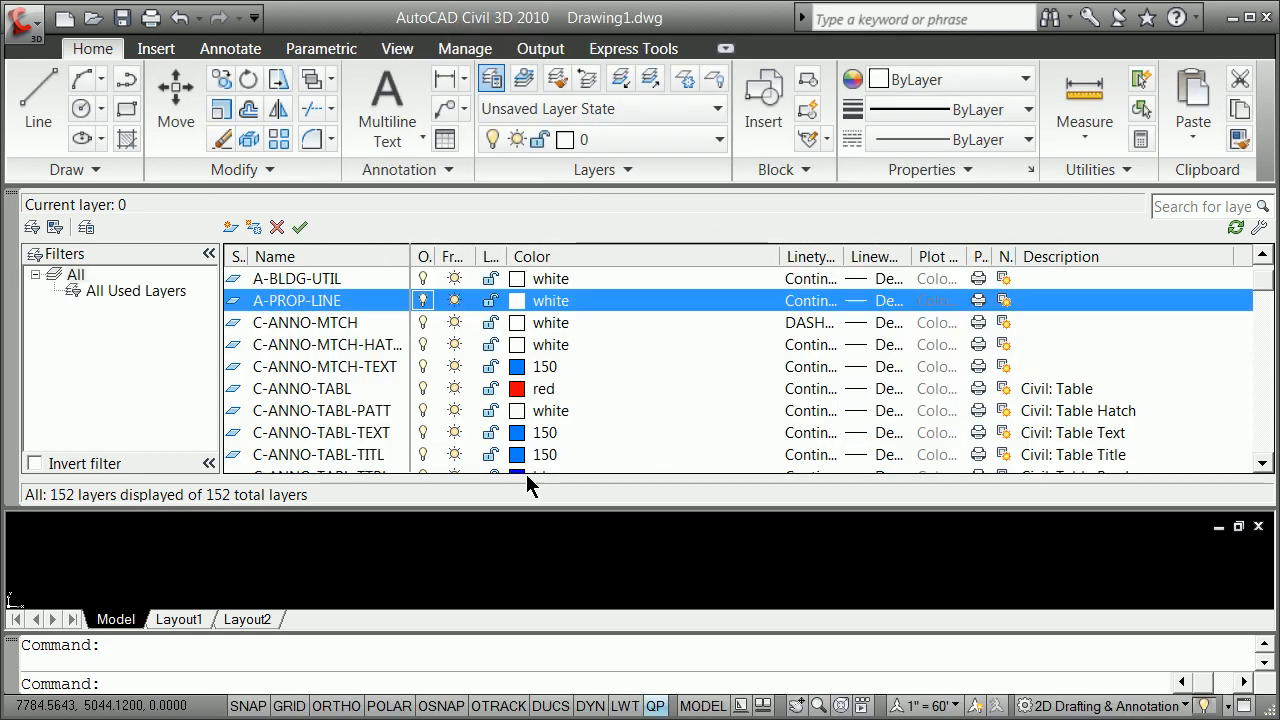
Step: Try to delete all layers from A-BLDG through V-SURV-LINE
left_click_drag(1264, 283, 1238, 254)
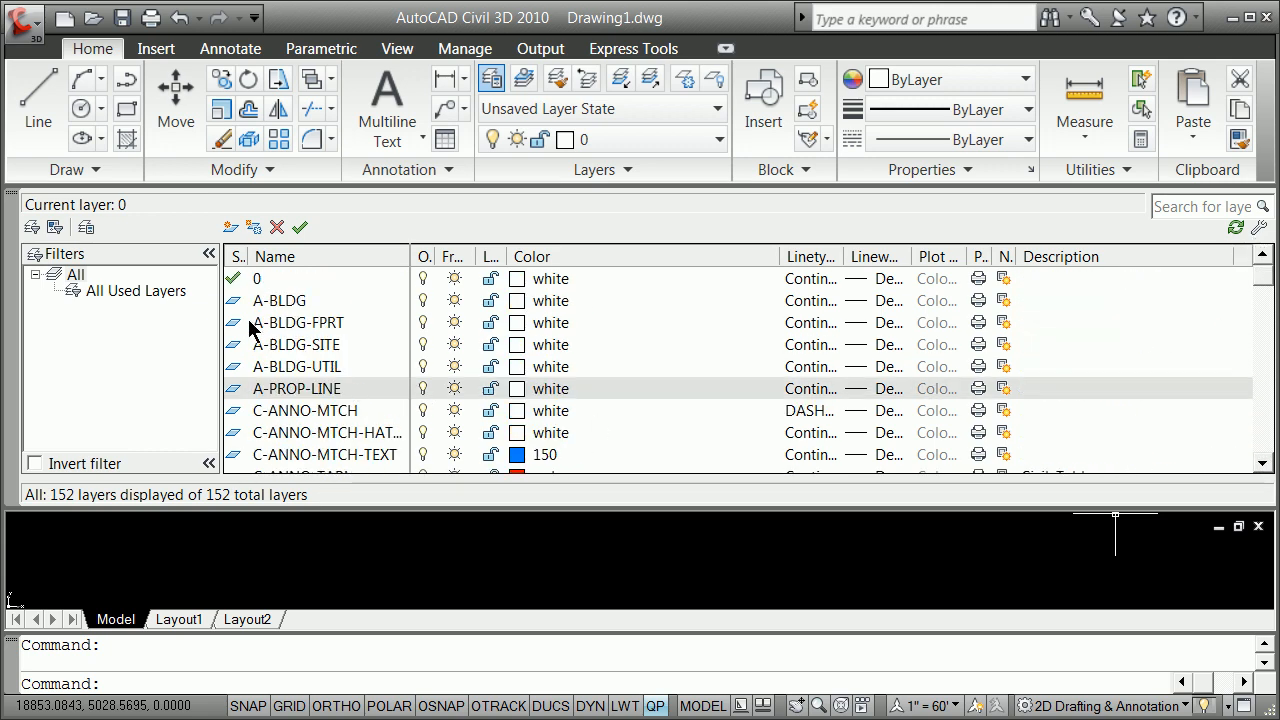
left_click(267, 284)
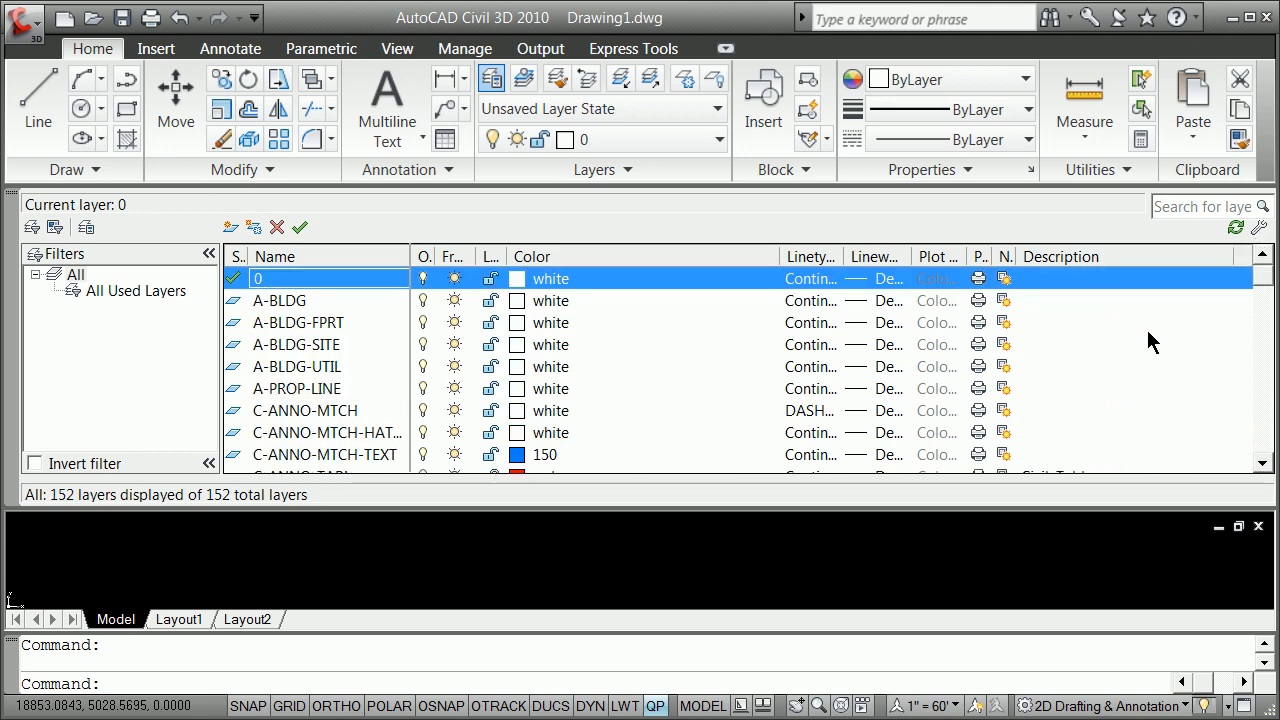
left_click(290, 302)
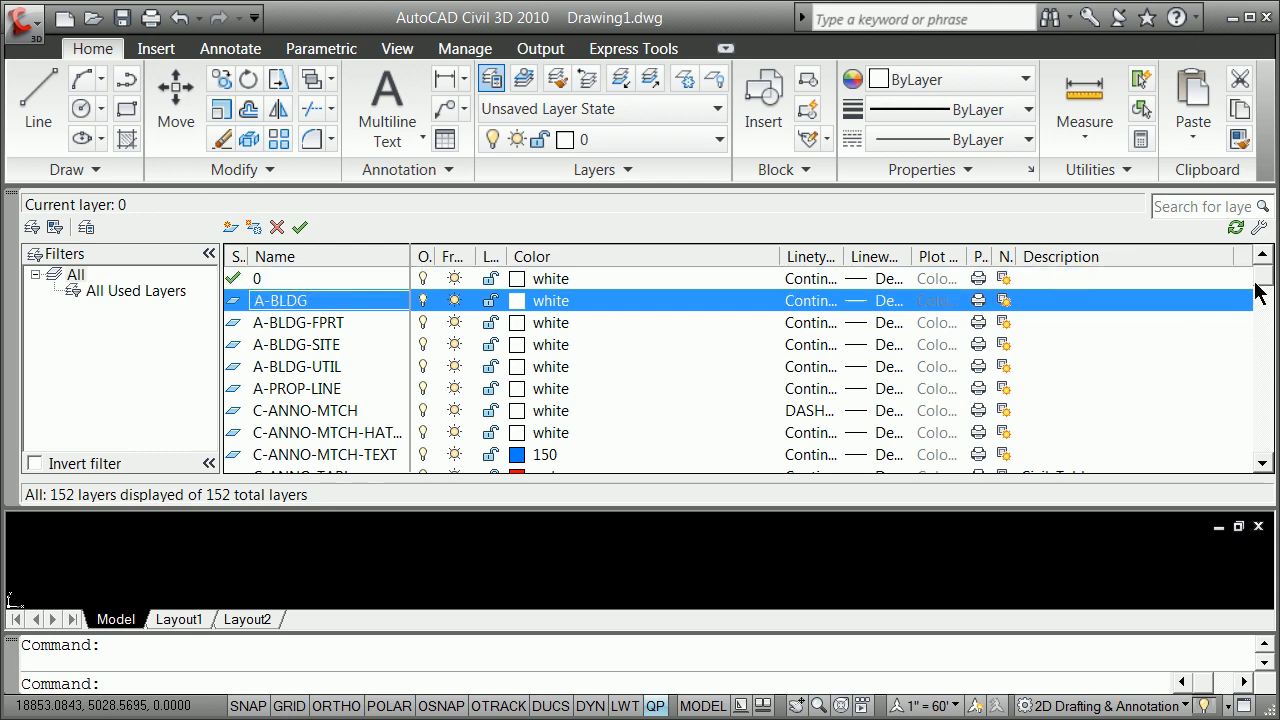
left_click_drag(1258, 292, 1260, 457)
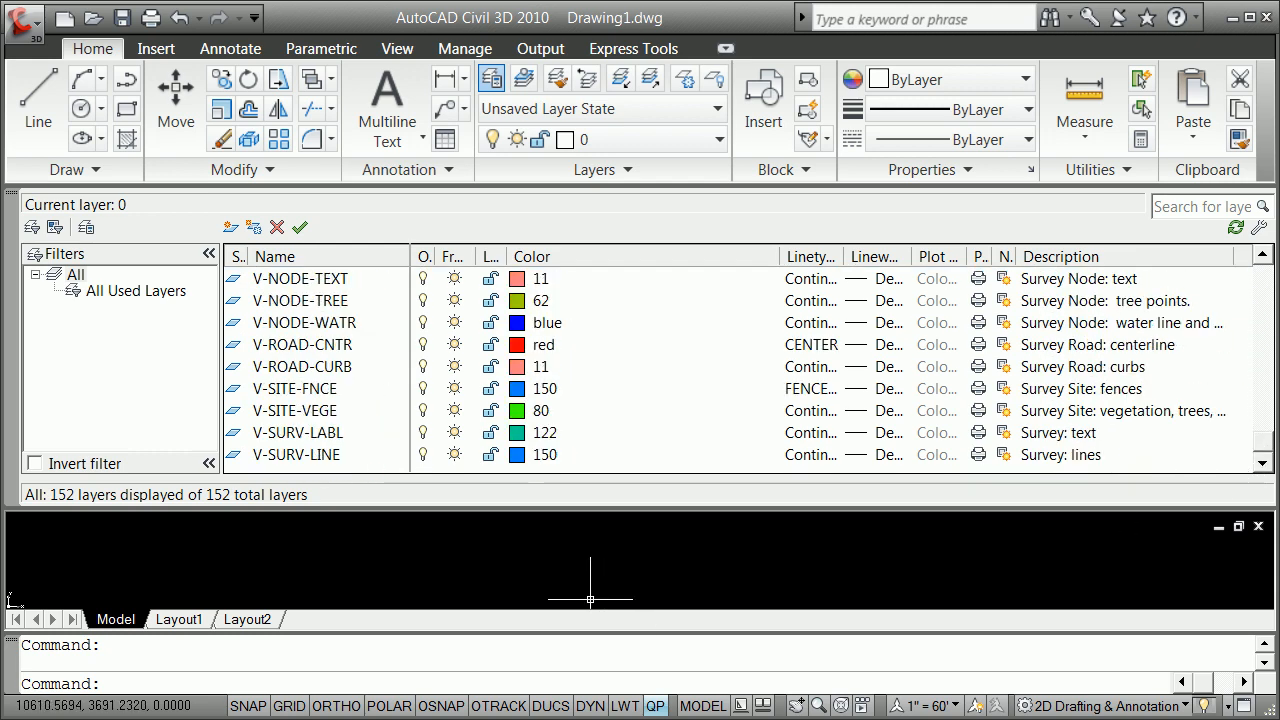
left_click(303, 456, "shift")
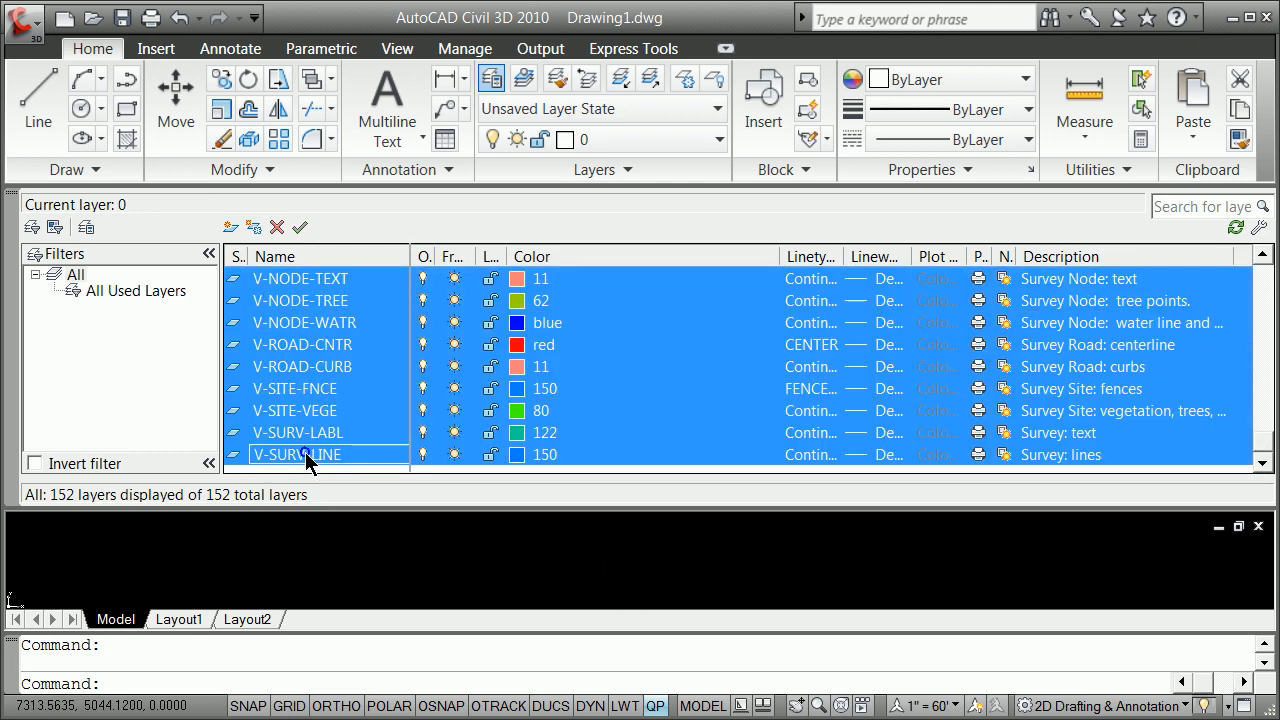
right_click(305, 455)
left_click(441, 36)
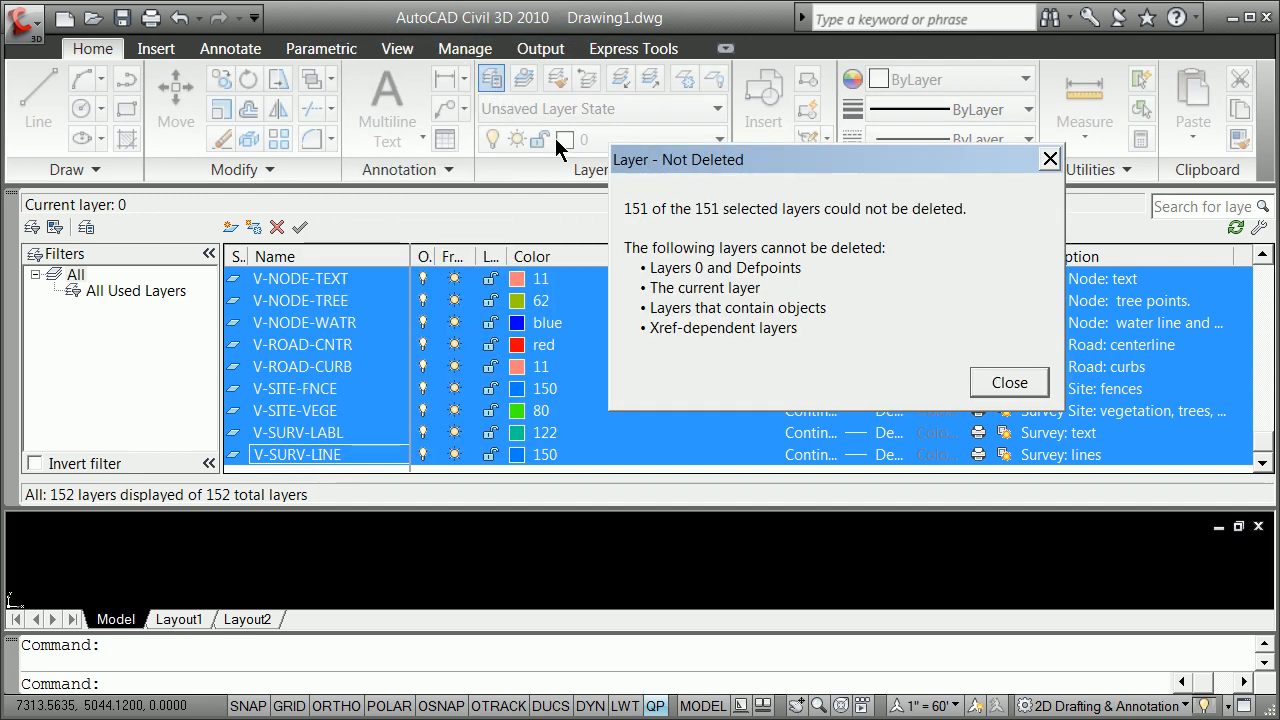
left_click(1010, 383)
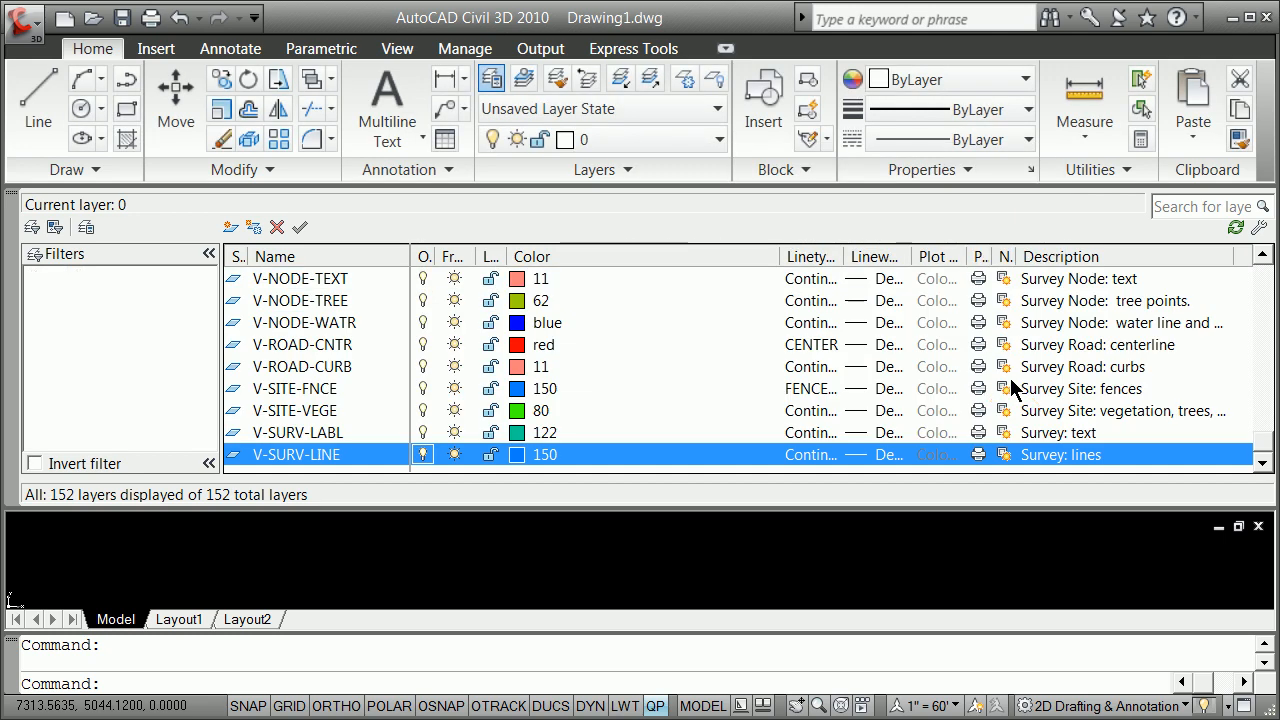
left_click_drag(1260, 437, 1253, 265)
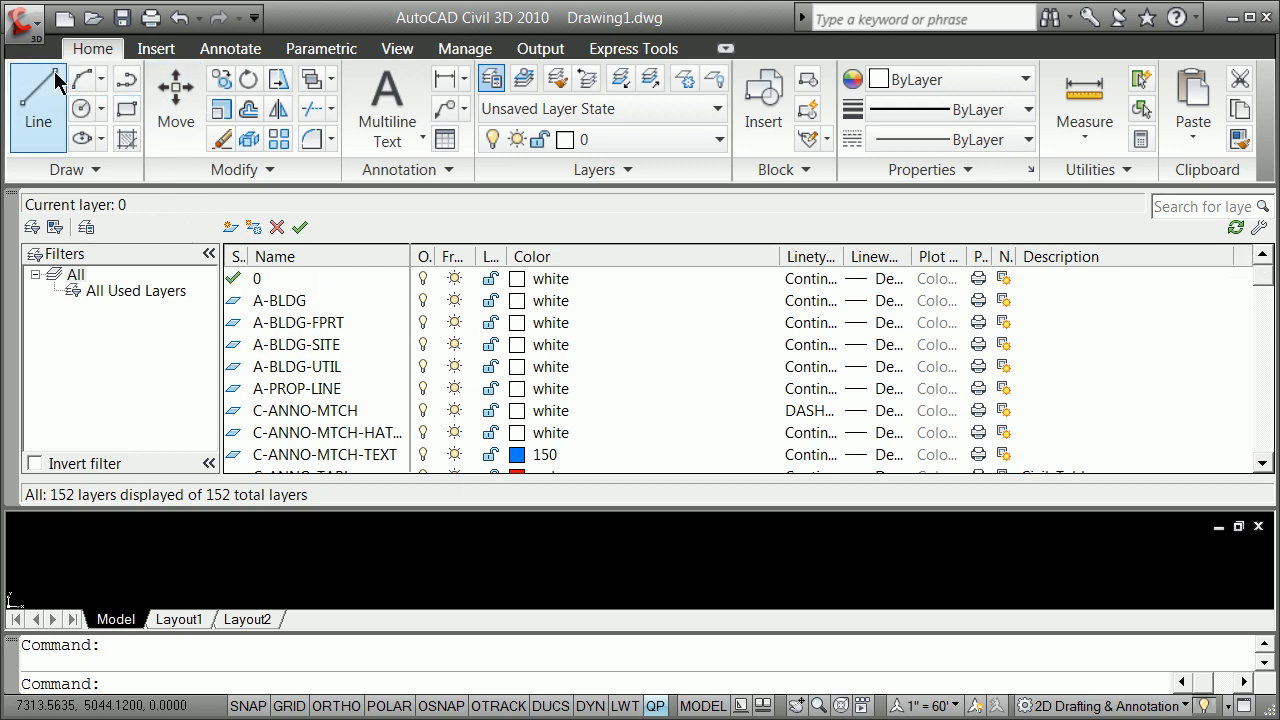
left_click(26, 30)
left_click(85, 157)
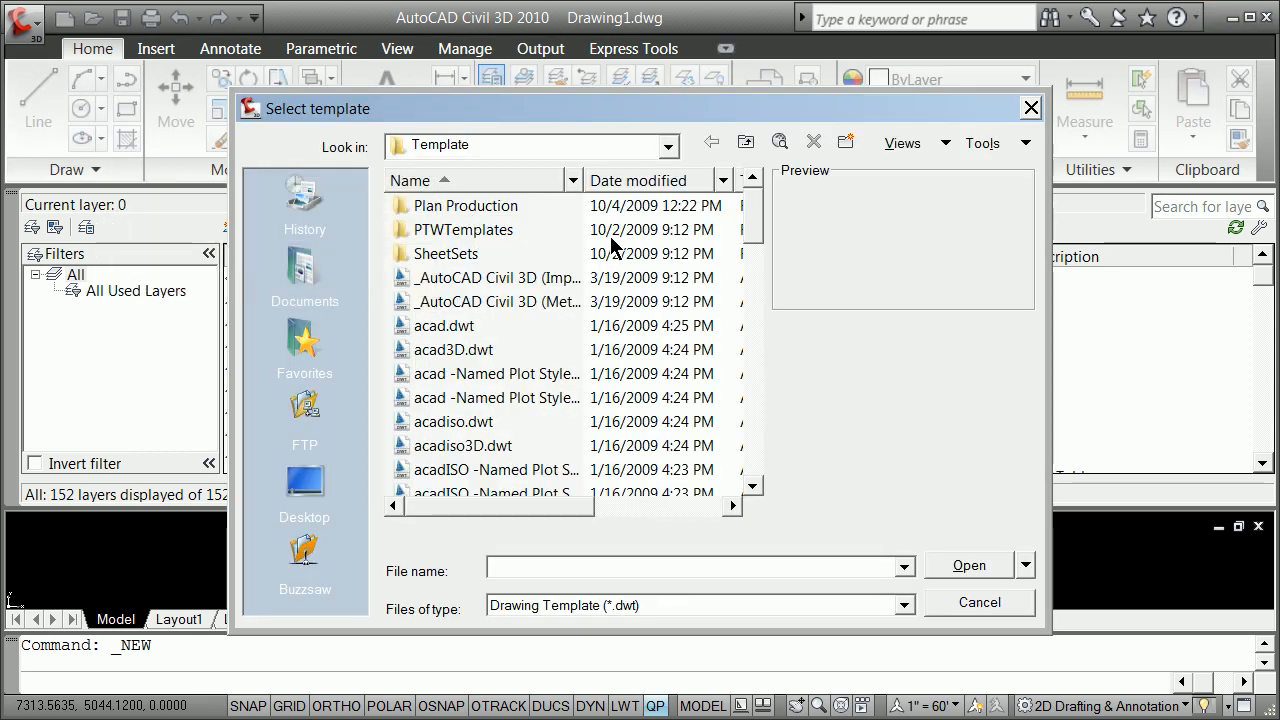
left_click(668, 148)
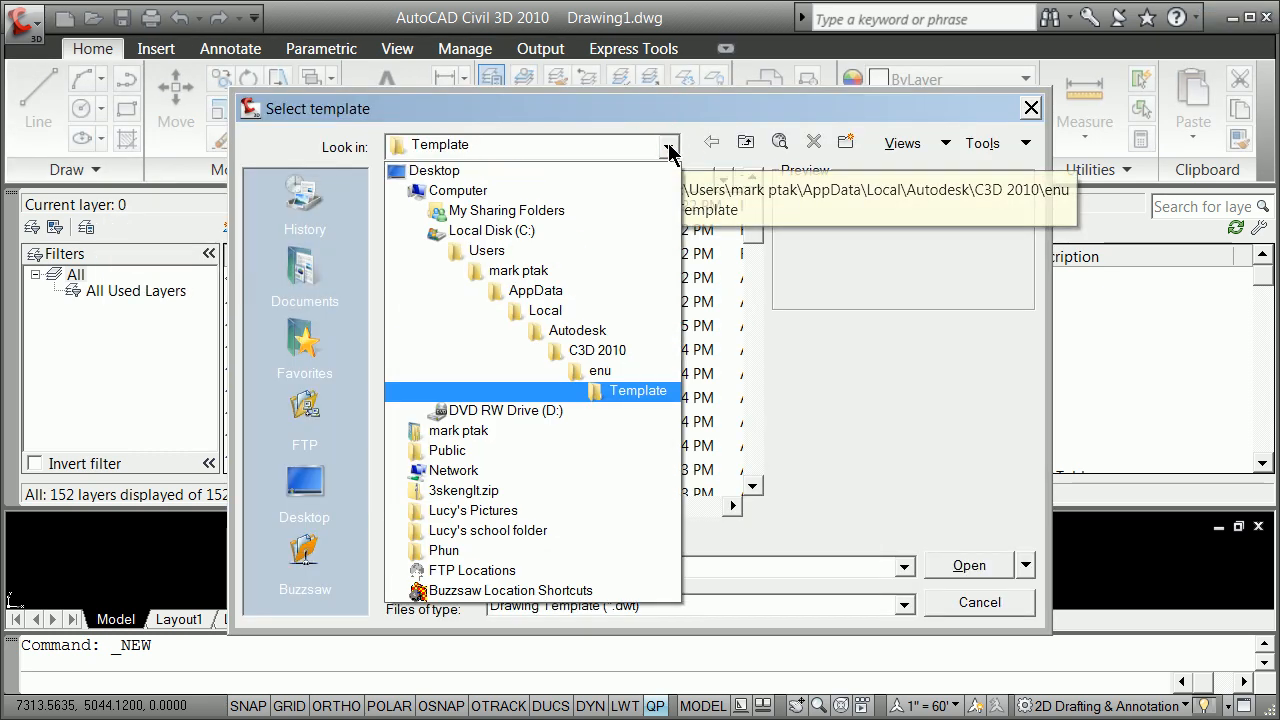
left_click(509, 438)
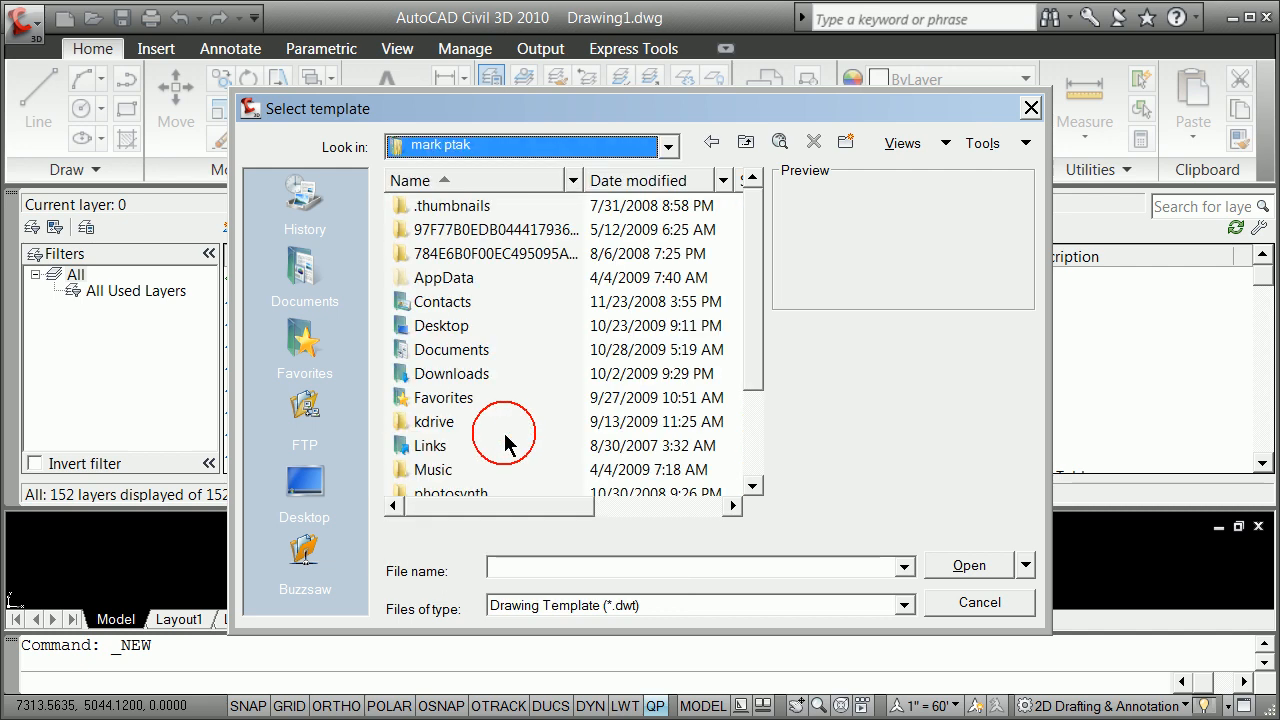
double_click(423, 428)
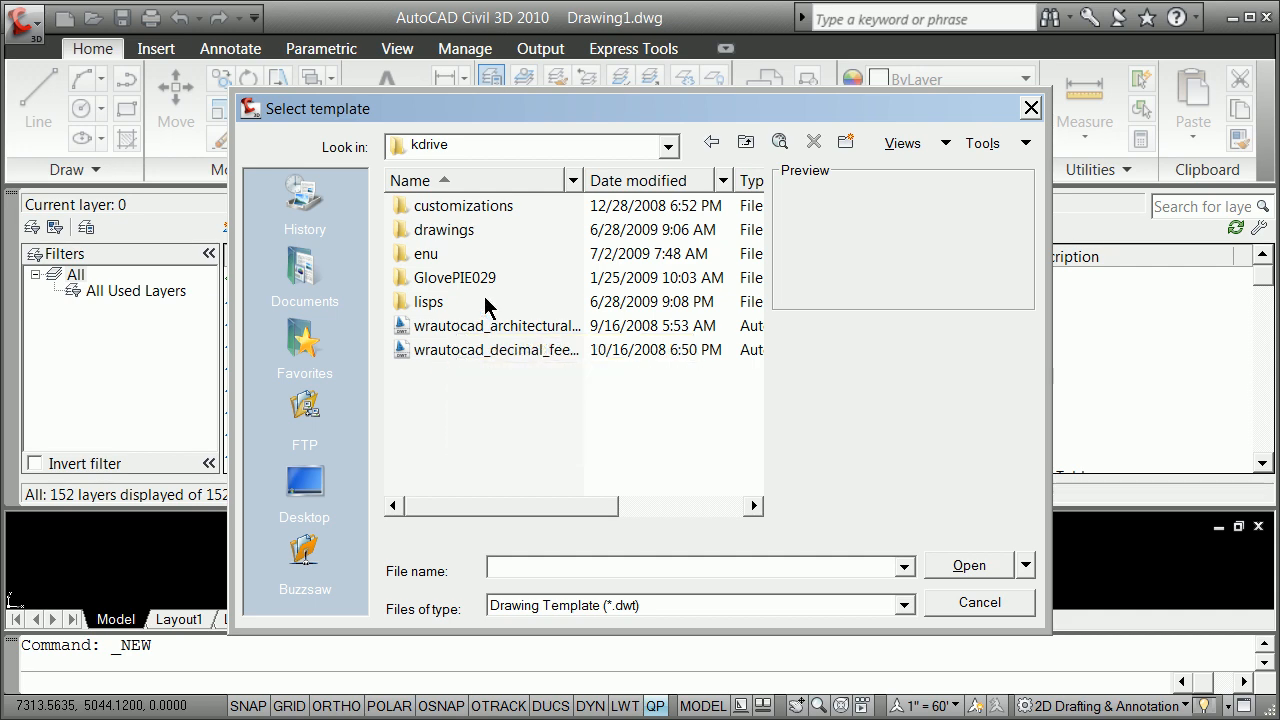
left_click(479, 352)
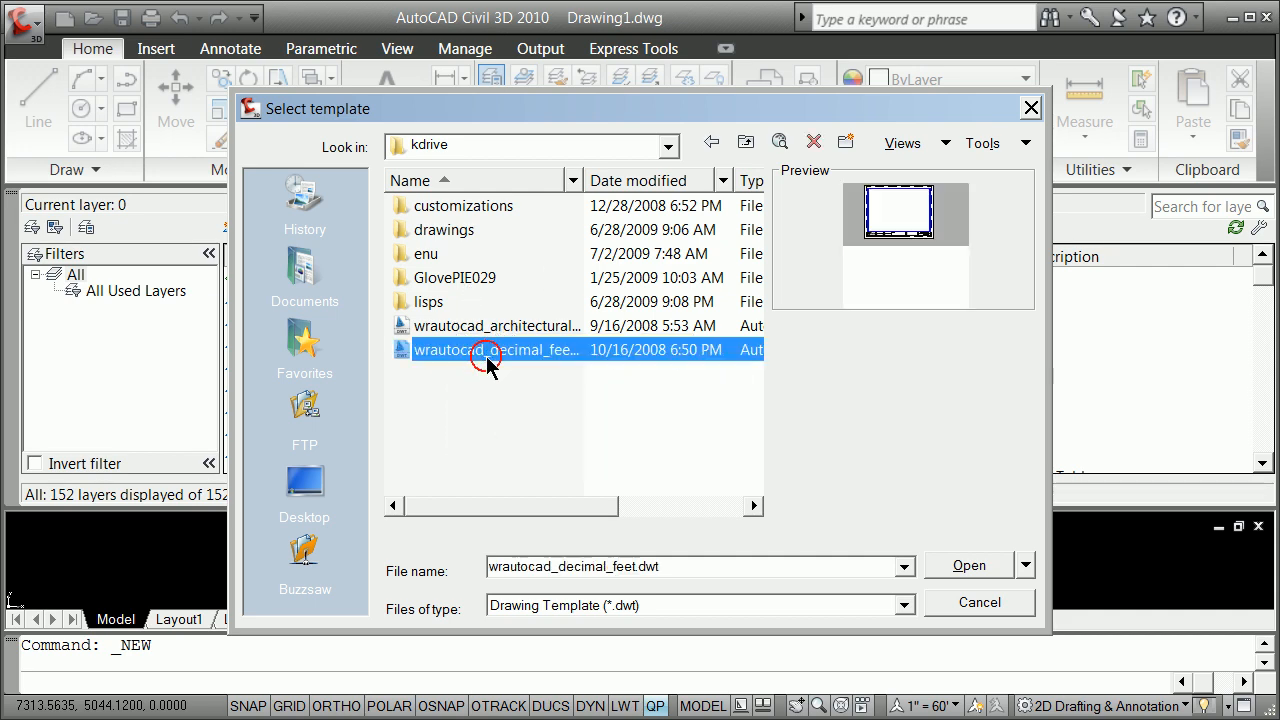
left_click(977, 572)
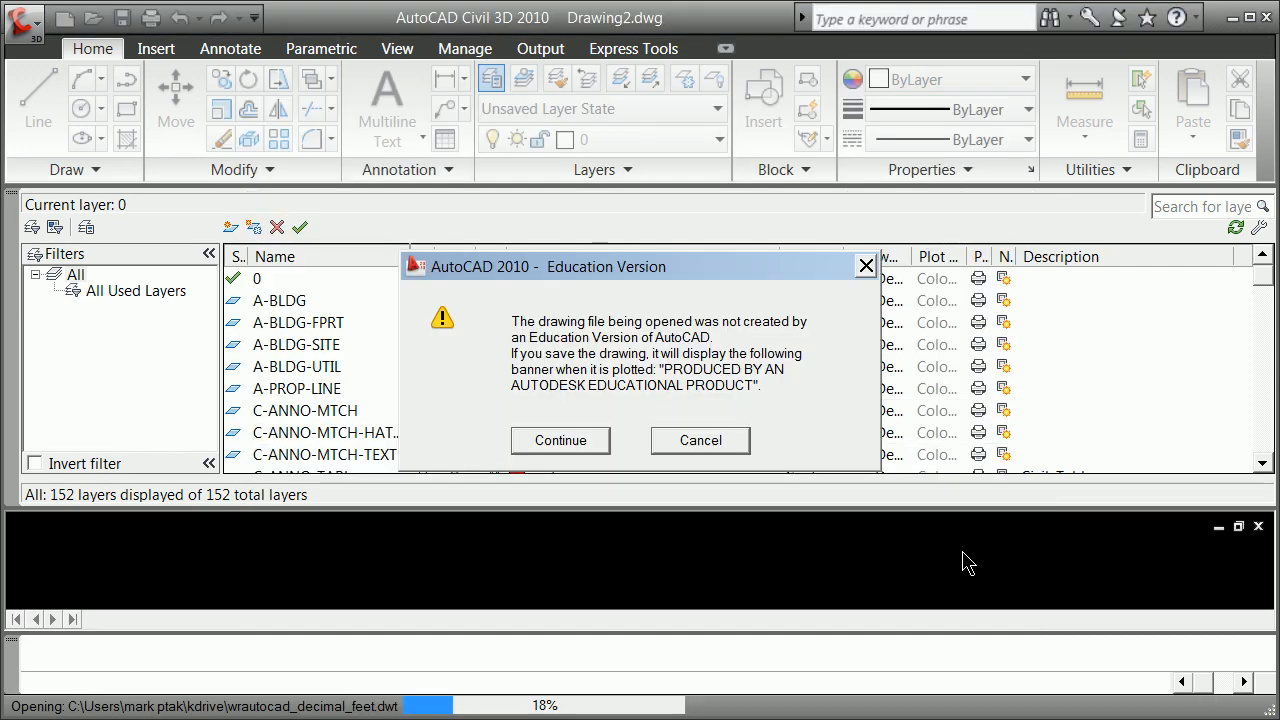
left_click(708, 445)
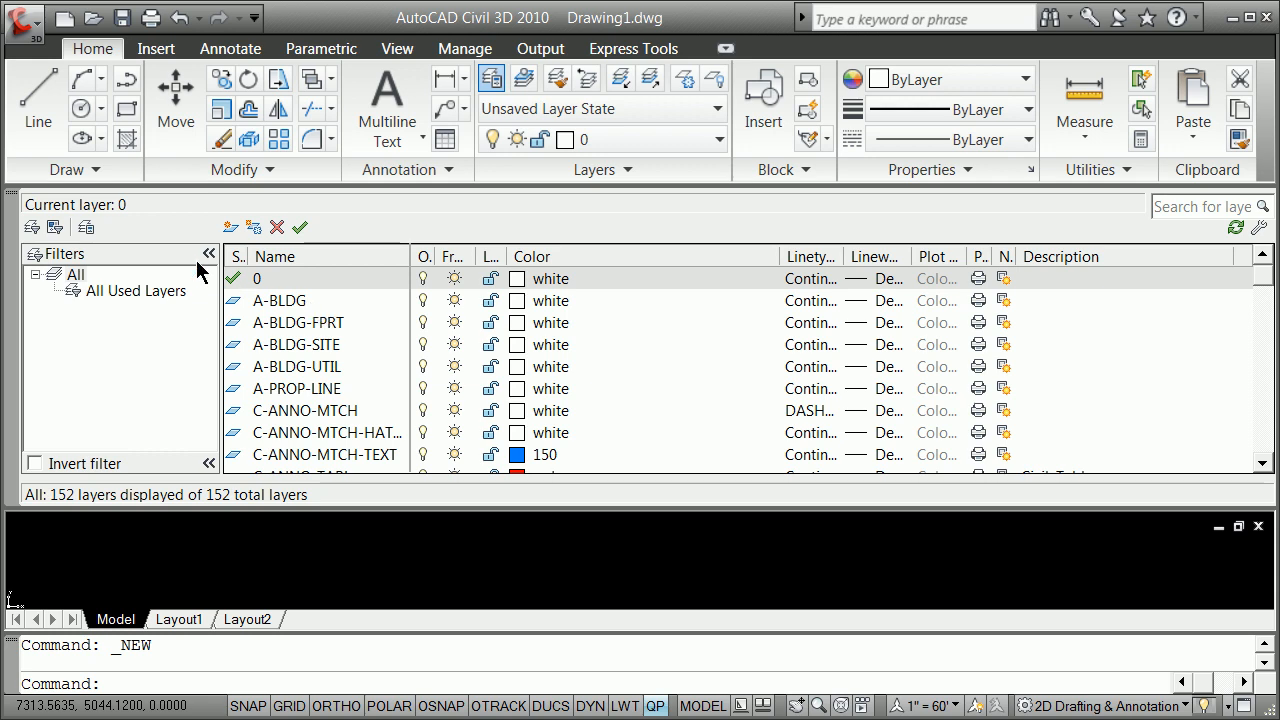
Step: Close the layer properties and look through the drawing's layer list again
left_click(12, 194)
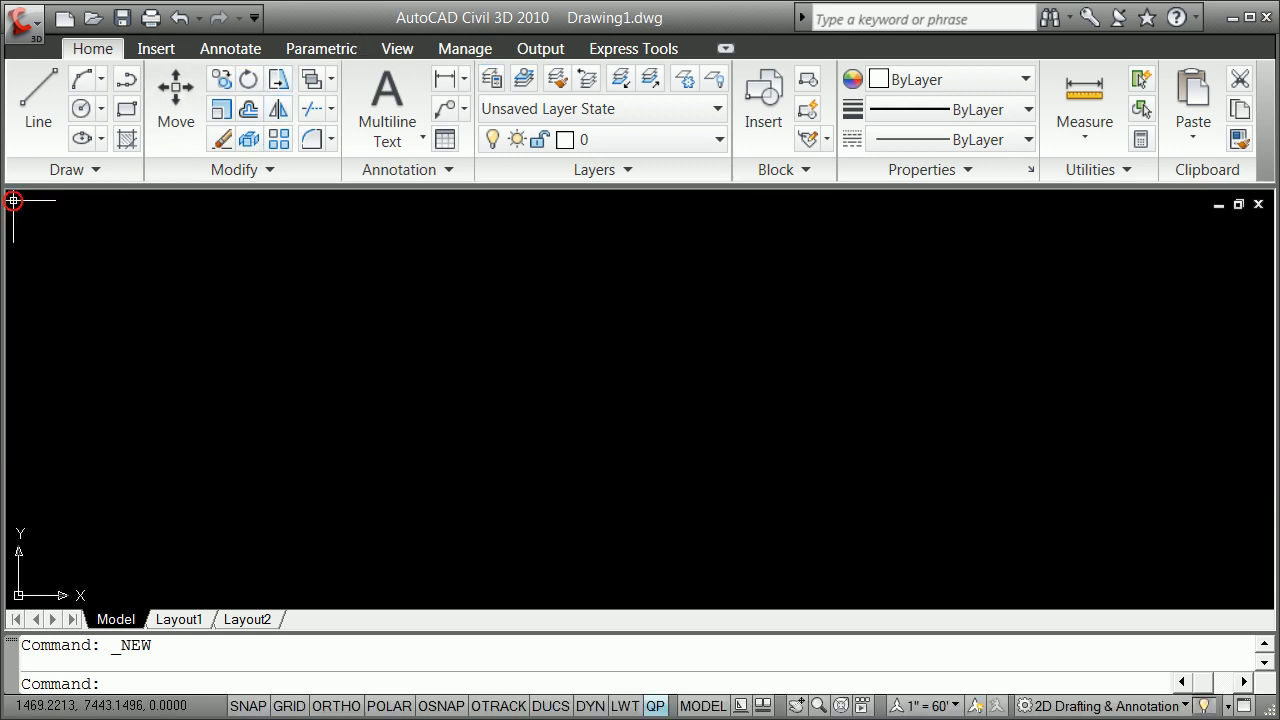
left_click(711, 140)
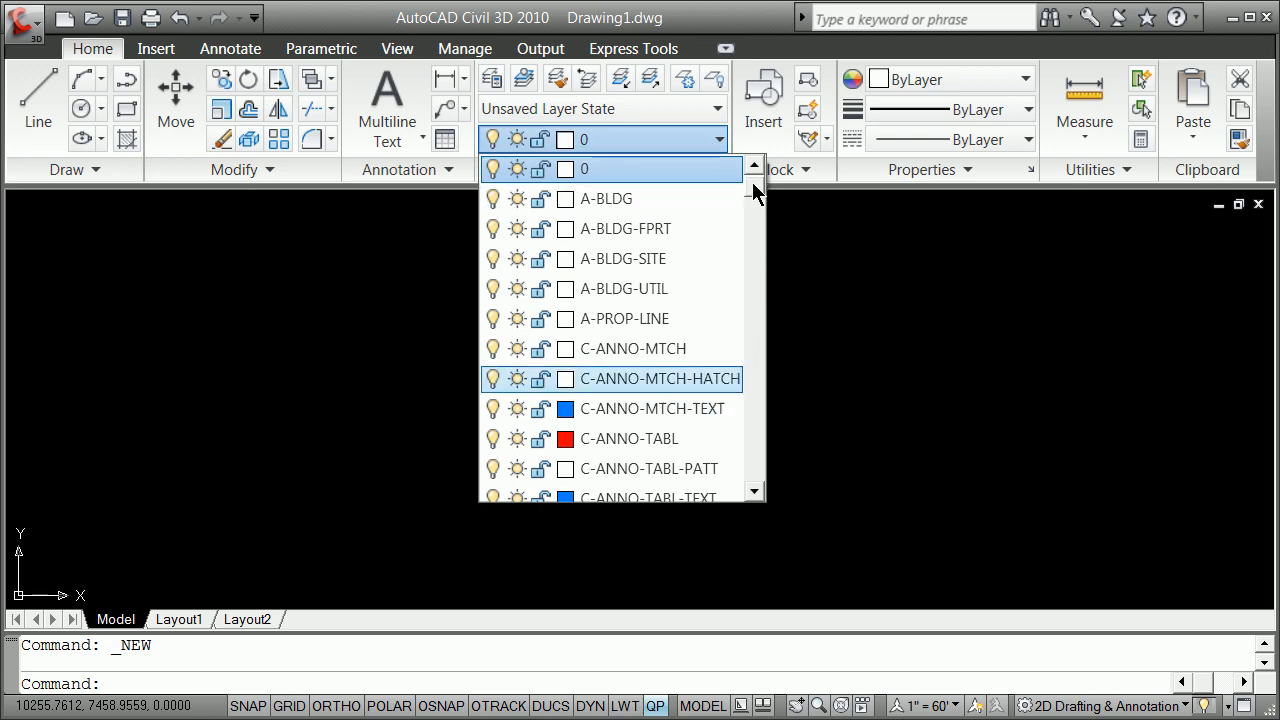
left_click_drag(755, 193, 757, 150)
left_click(40, 32)
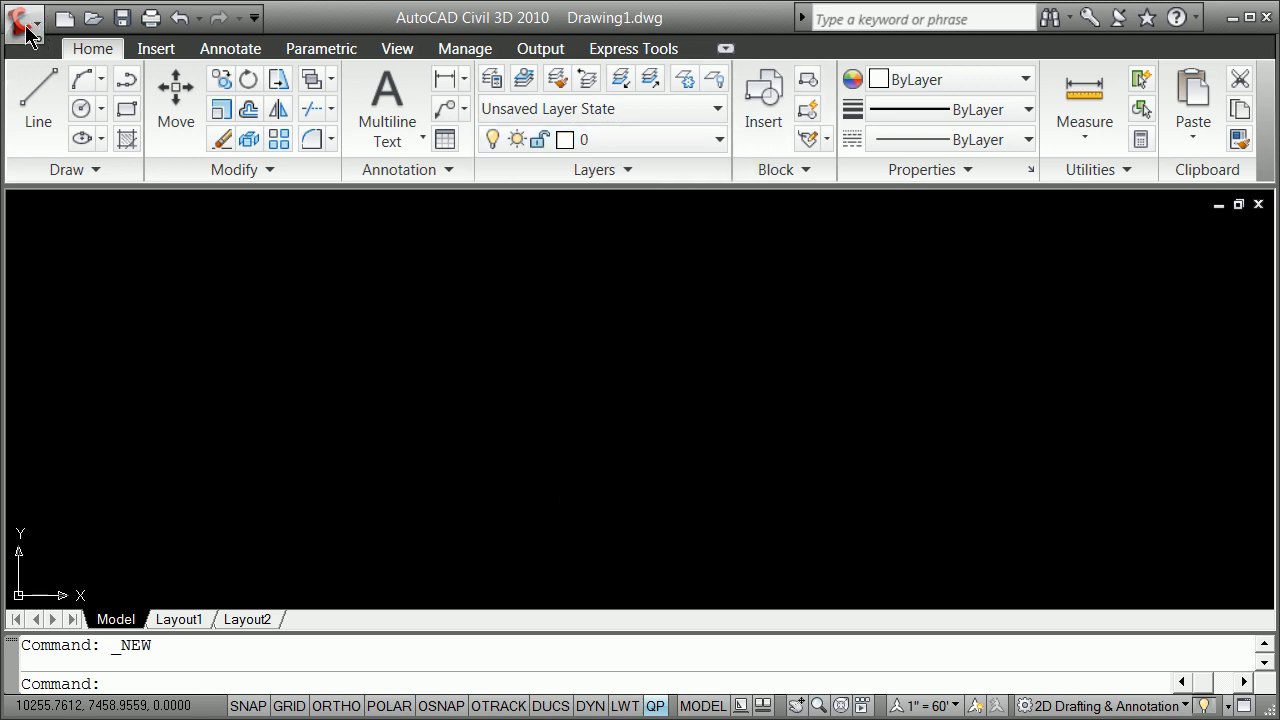
Step: Create a new drawing from the template wrautocad_decimal_feet.dwt in the kdrive folder, ignoring its unresolved references
left_click(29, 25)
left_click(78, 155)
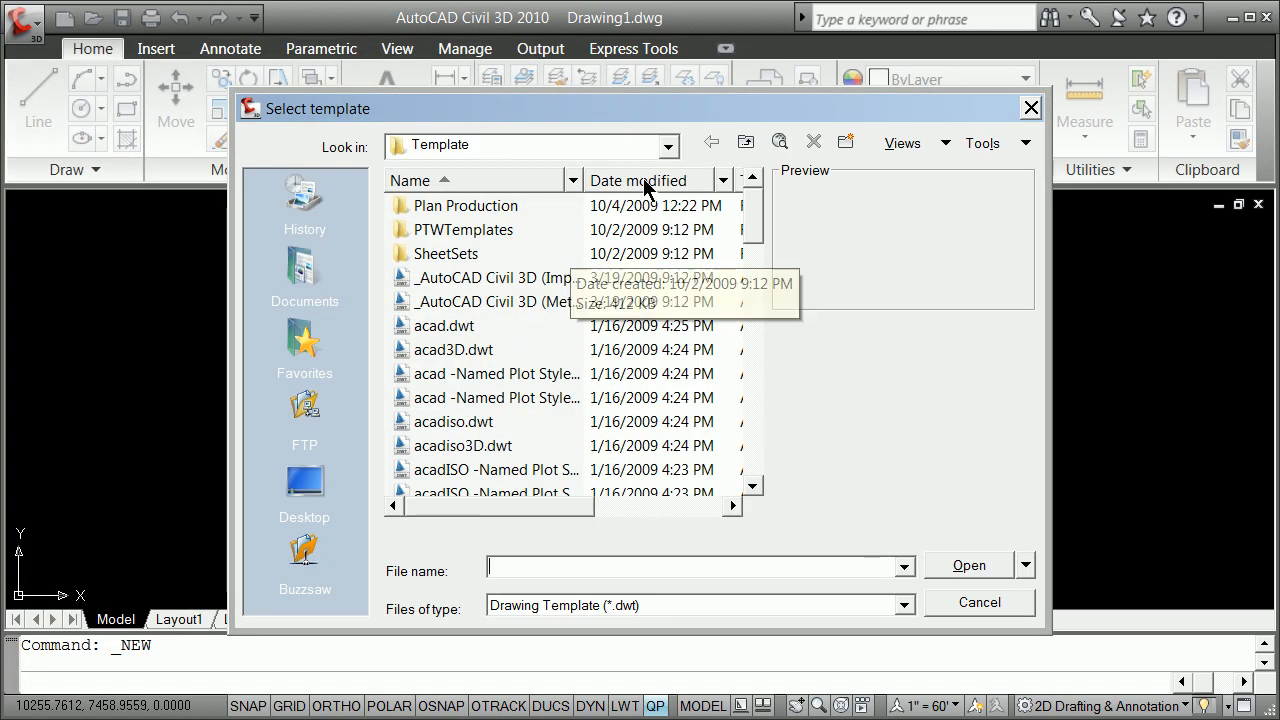
left_click(668, 147)
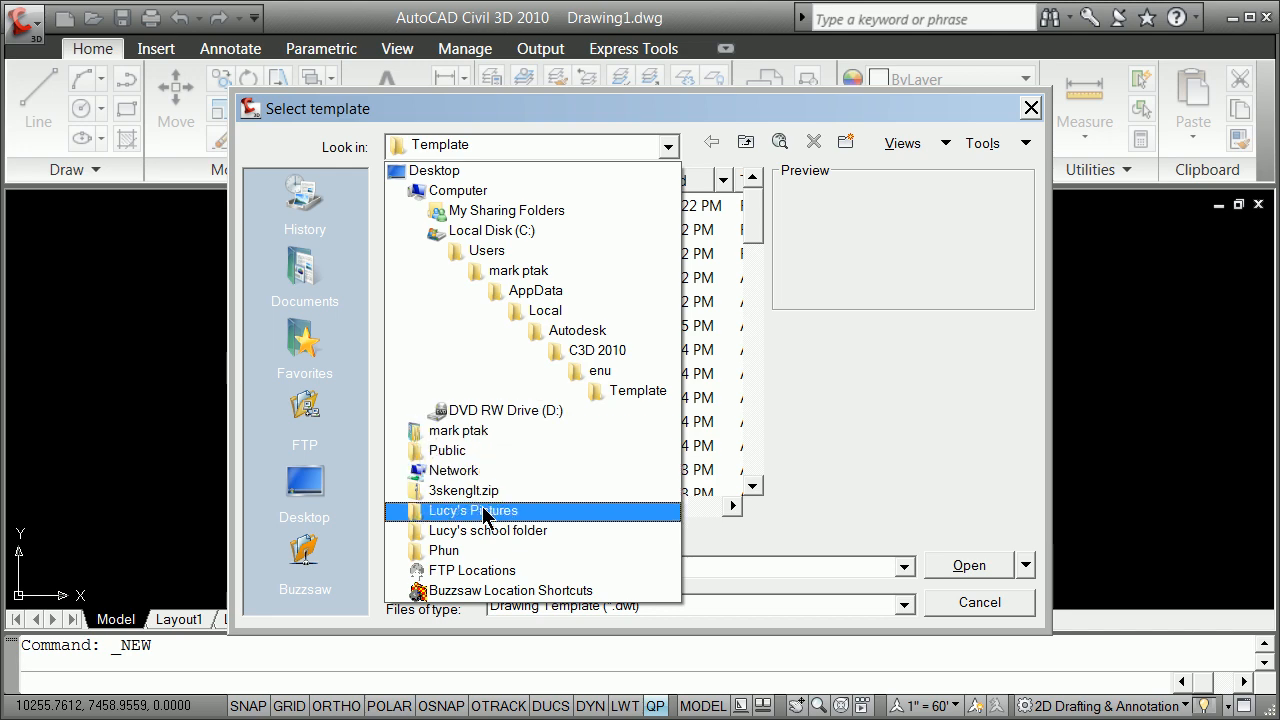
left_click(491, 437)
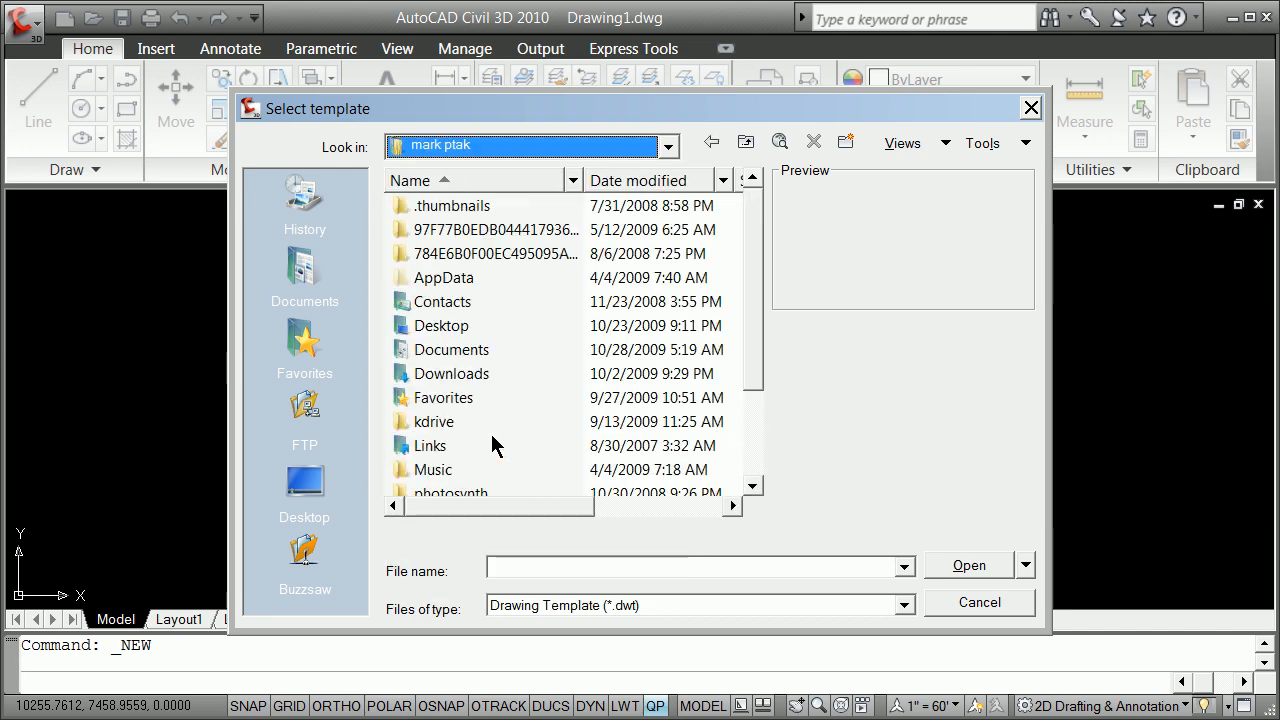
double_click(434, 423)
left_click(458, 347)
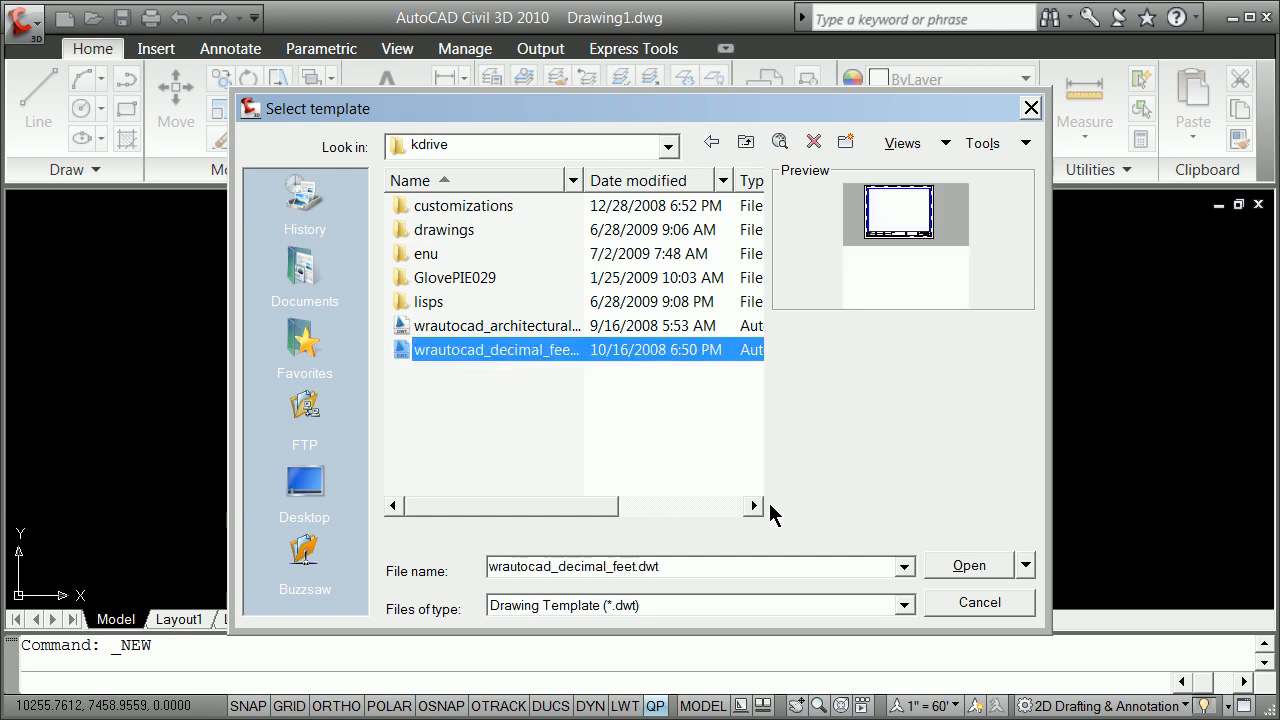
left_click(959, 568)
left_click(559, 441)
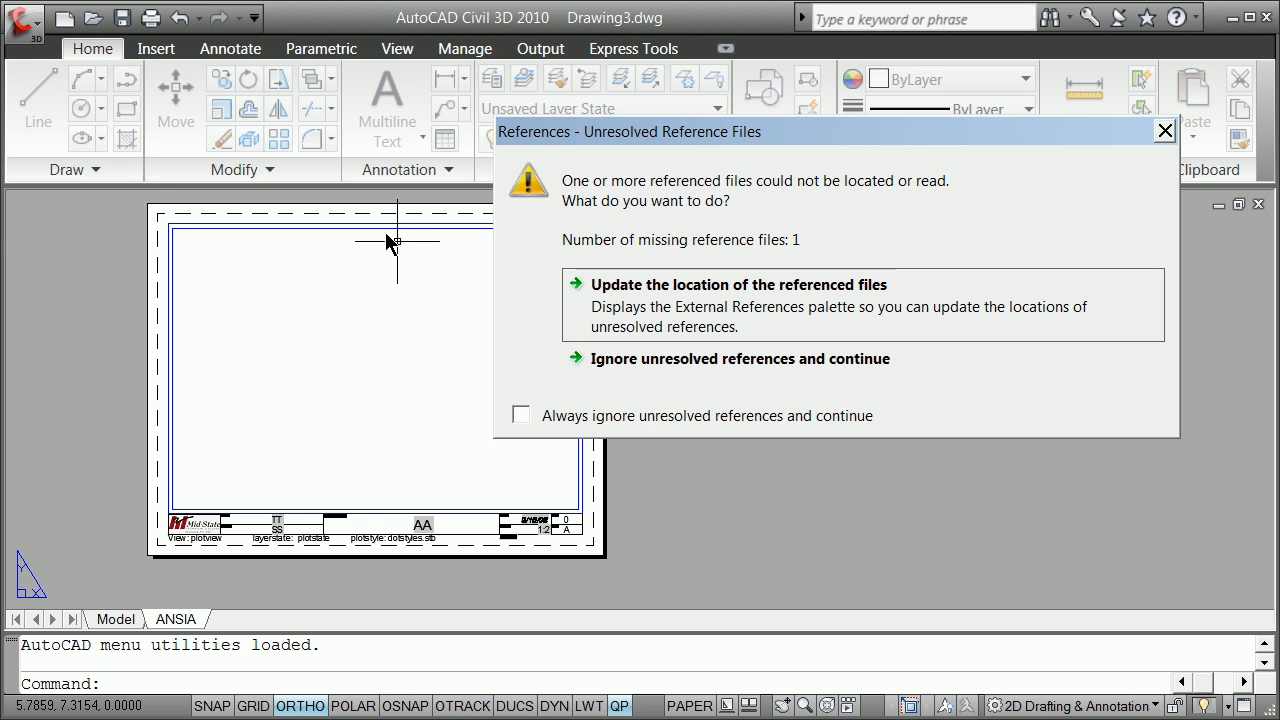
left_click(748, 366)
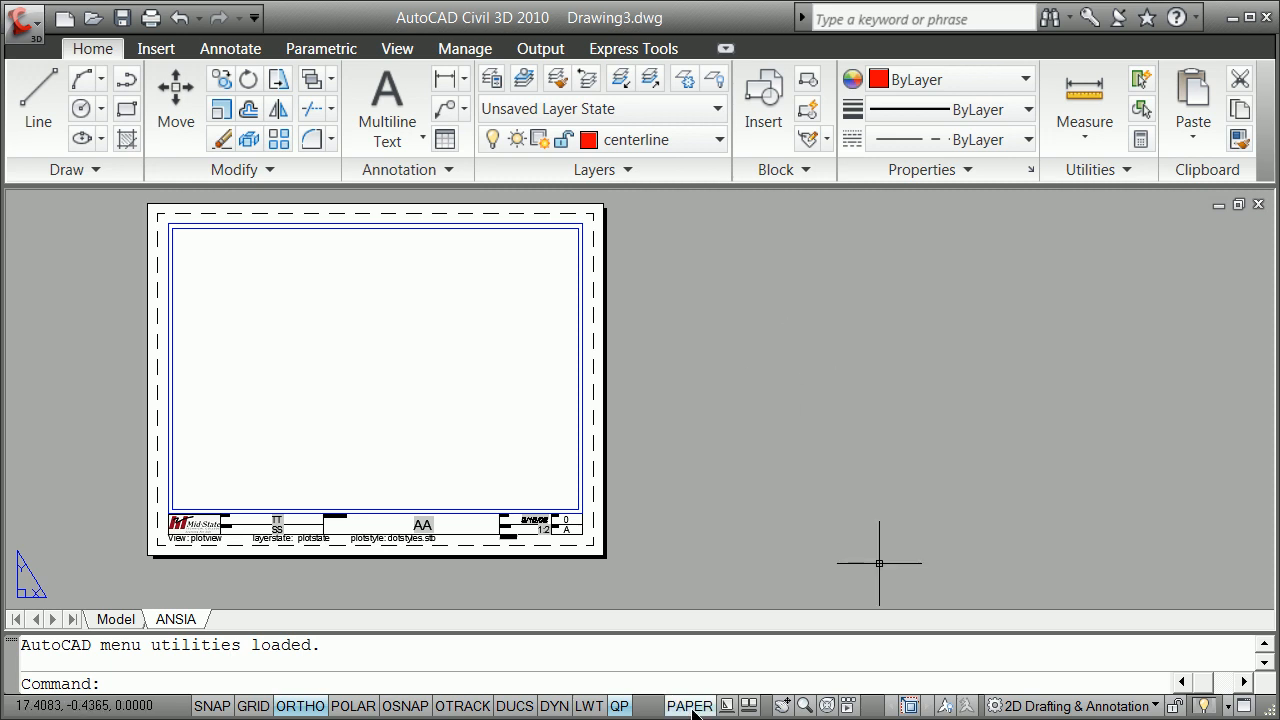
Step: Activate model space inside the viewport of the ANSIA layout
left_click(672, 708)
left_click(671, 709)
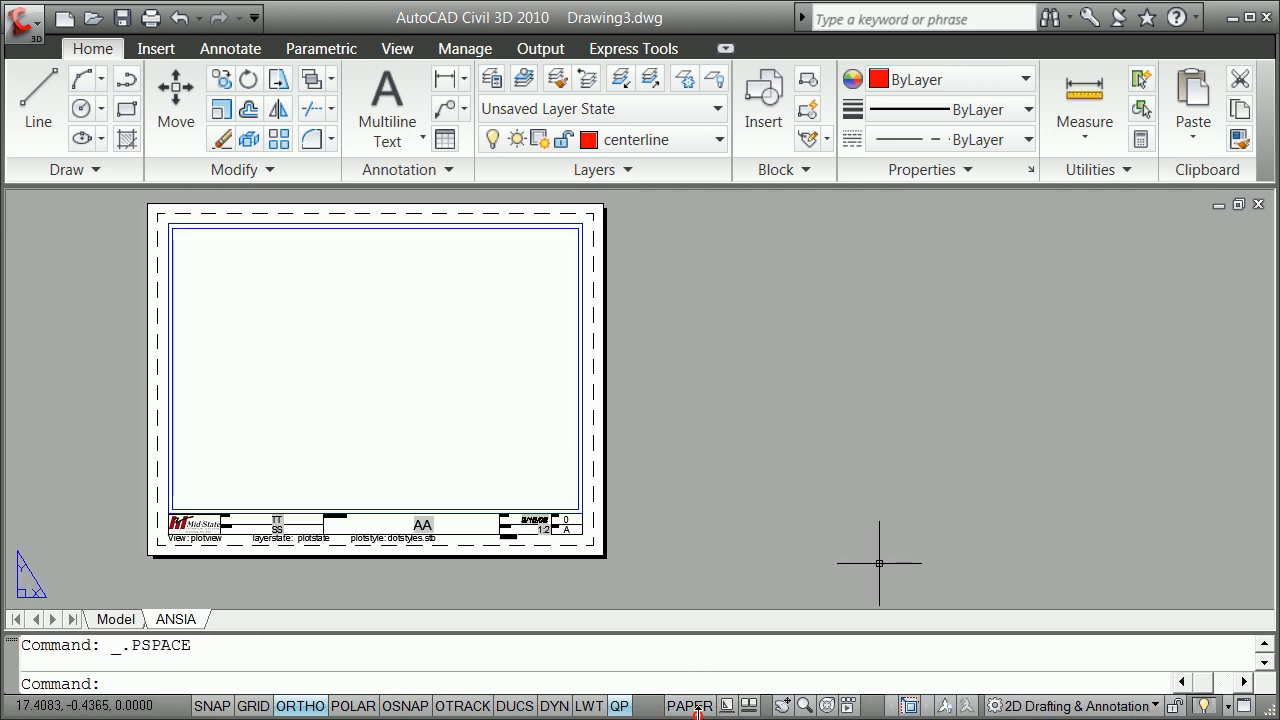
left_click(690, 708)
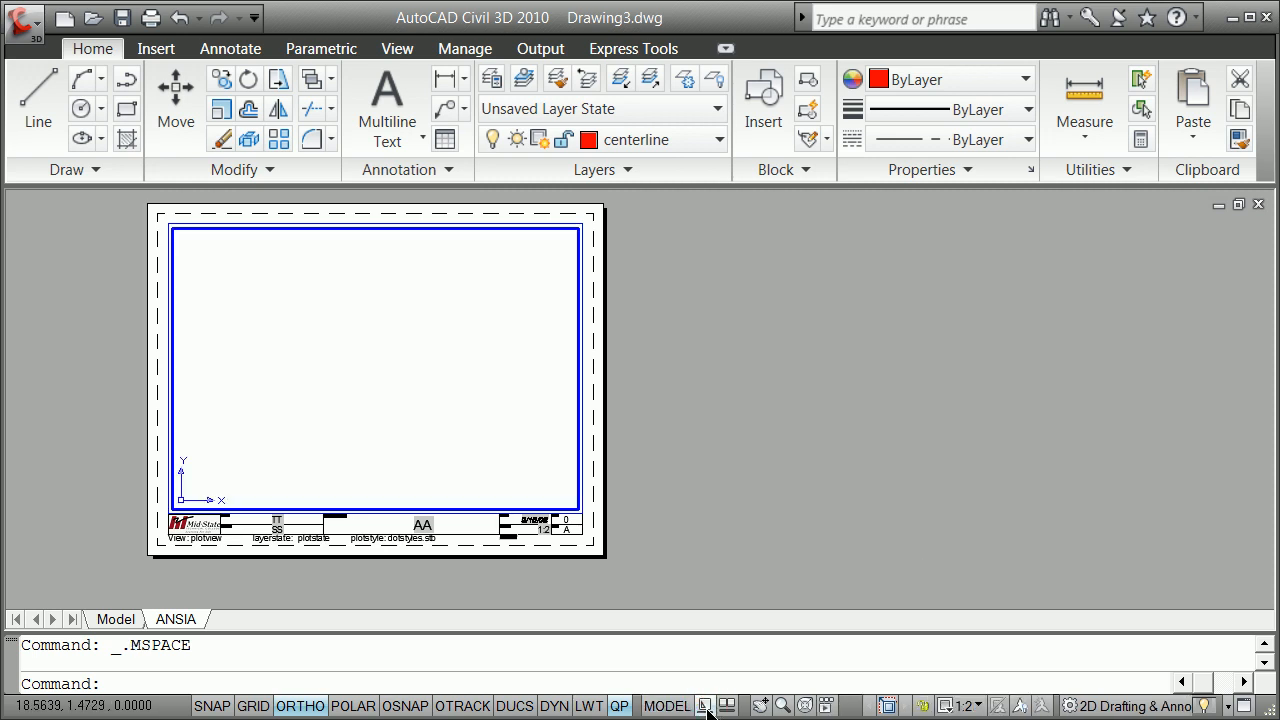
Step: Switch from the ANSIA layout to the Model space and zoom to the drawing extents
left_click(706, 706)
left_click(586, 566)
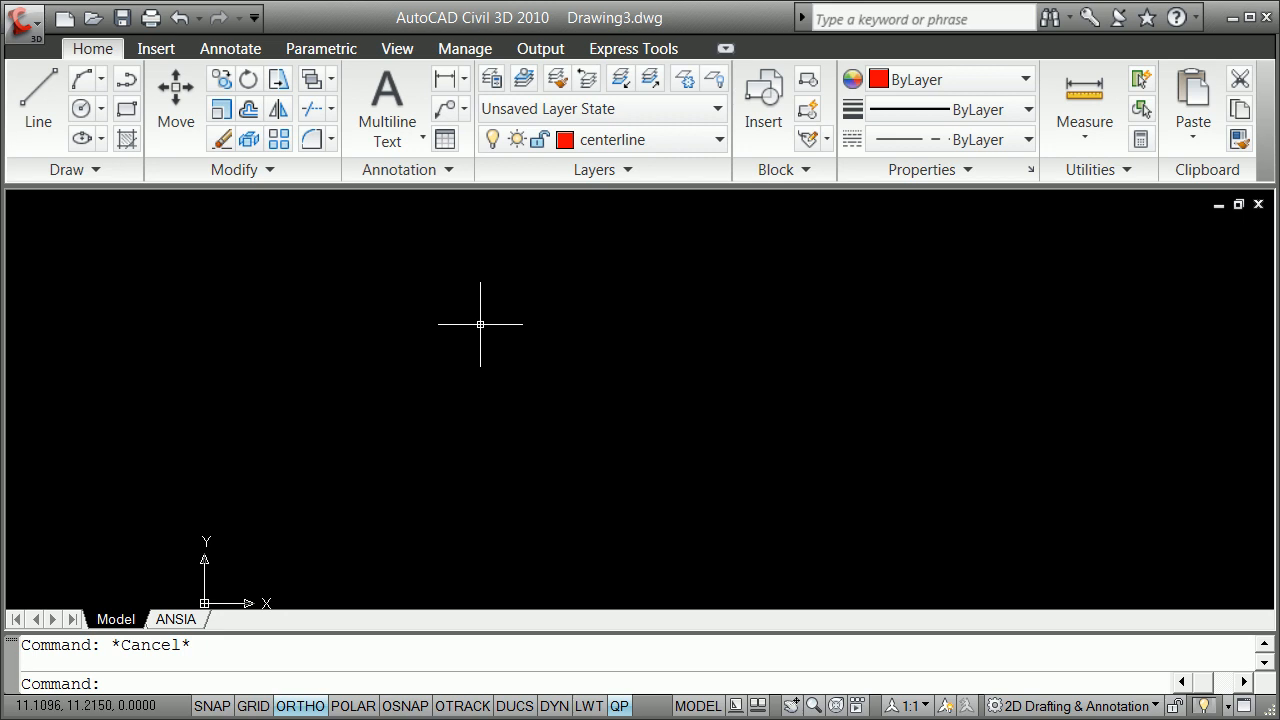
type("z")
key("Return")
type("e")
key("Return")
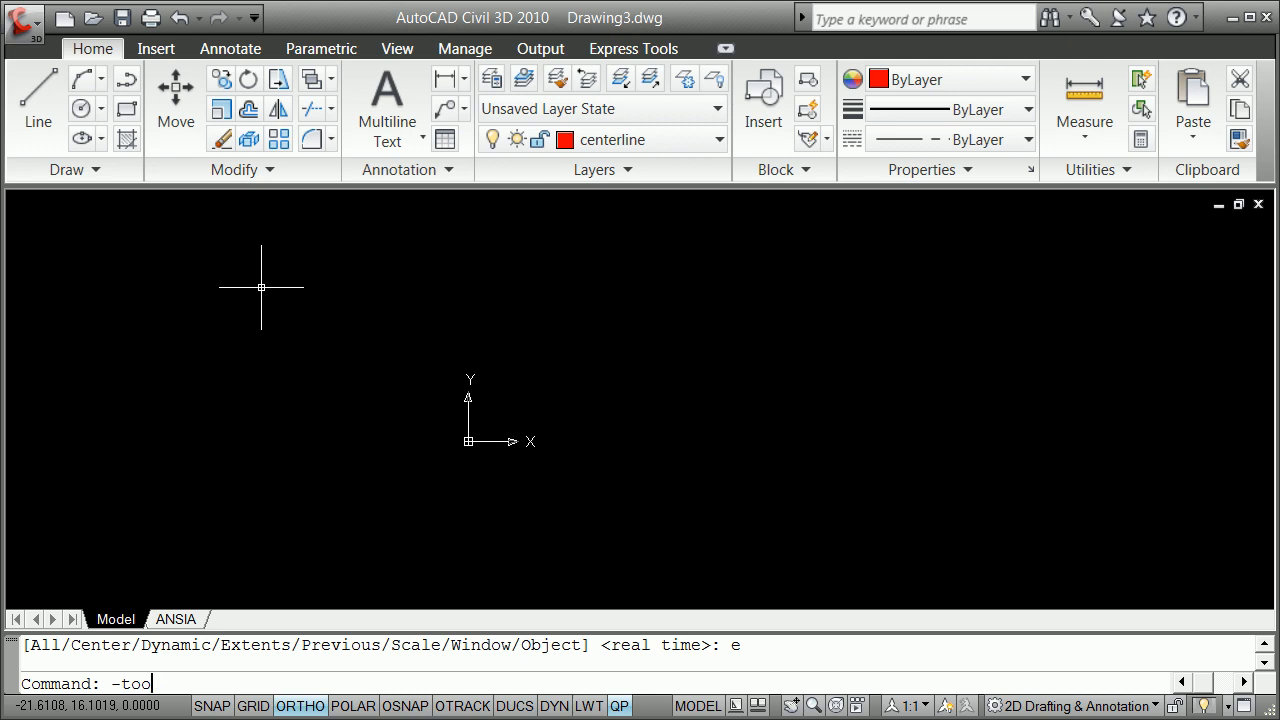
Step: Show the Draw toolbar with the -toolbar command and show the Modify toolbar as well
key("Return")
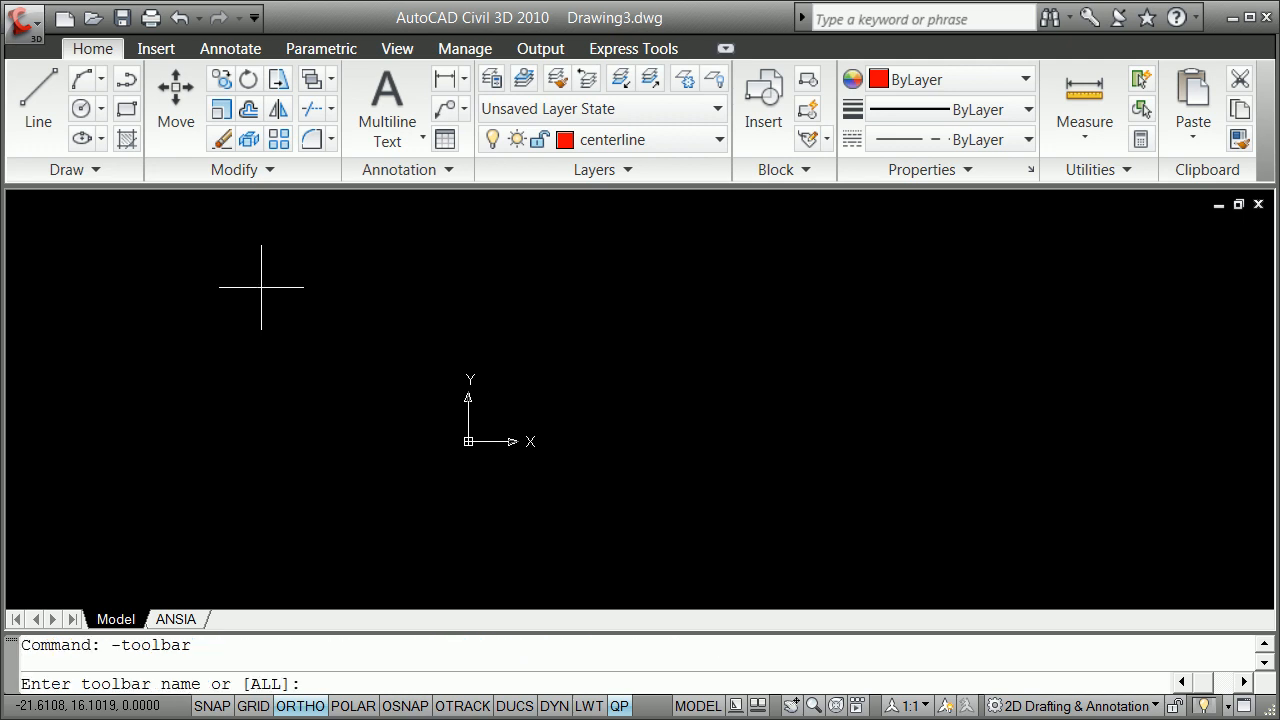
key("Return")
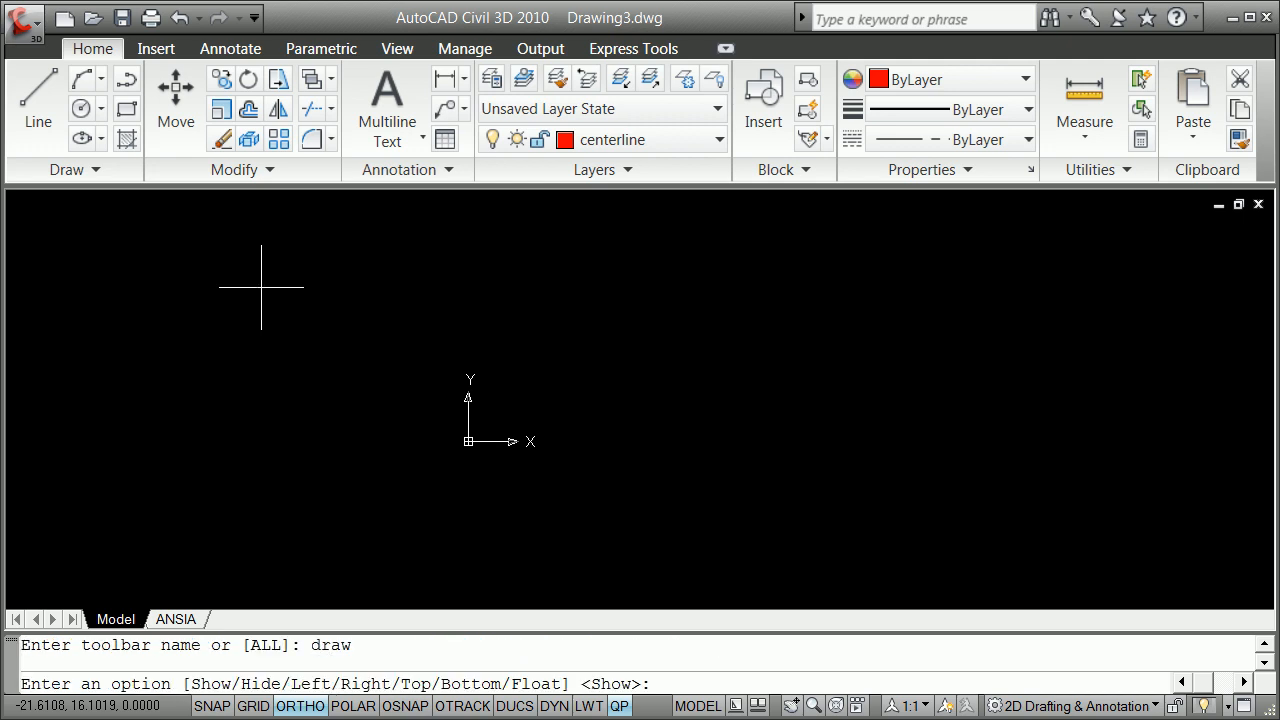
key("Return")
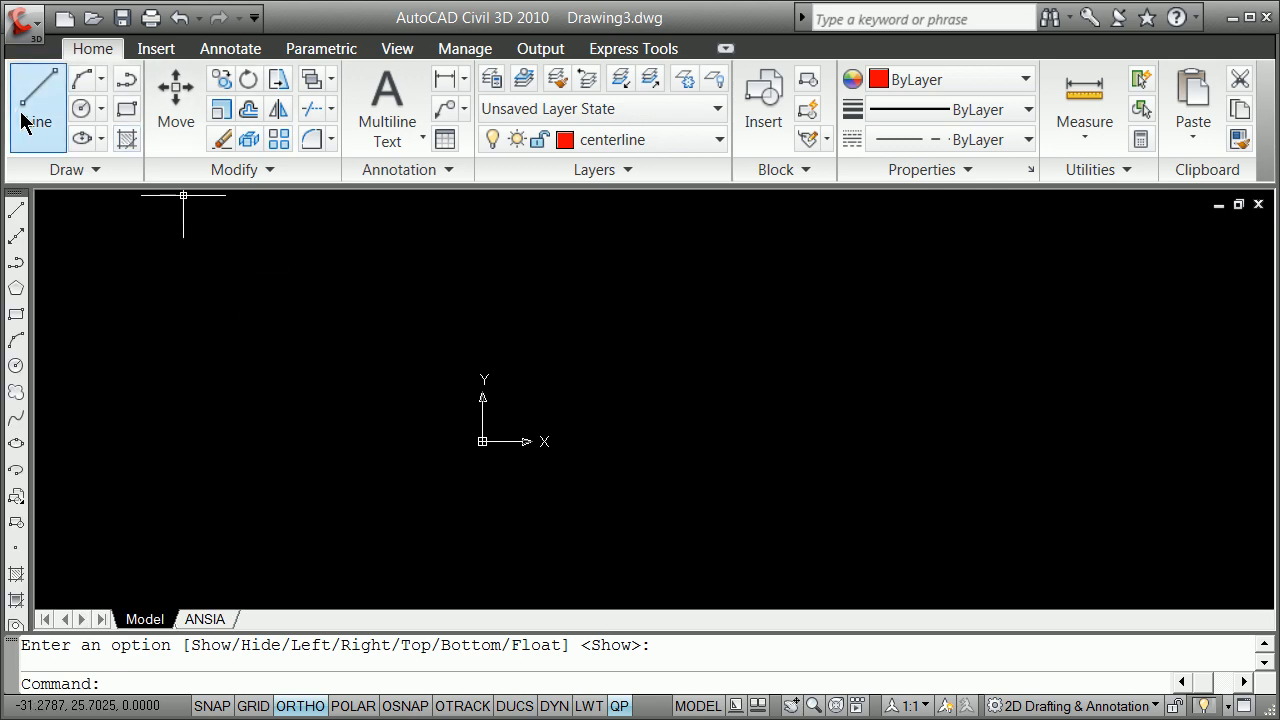
right_click(18, 198)
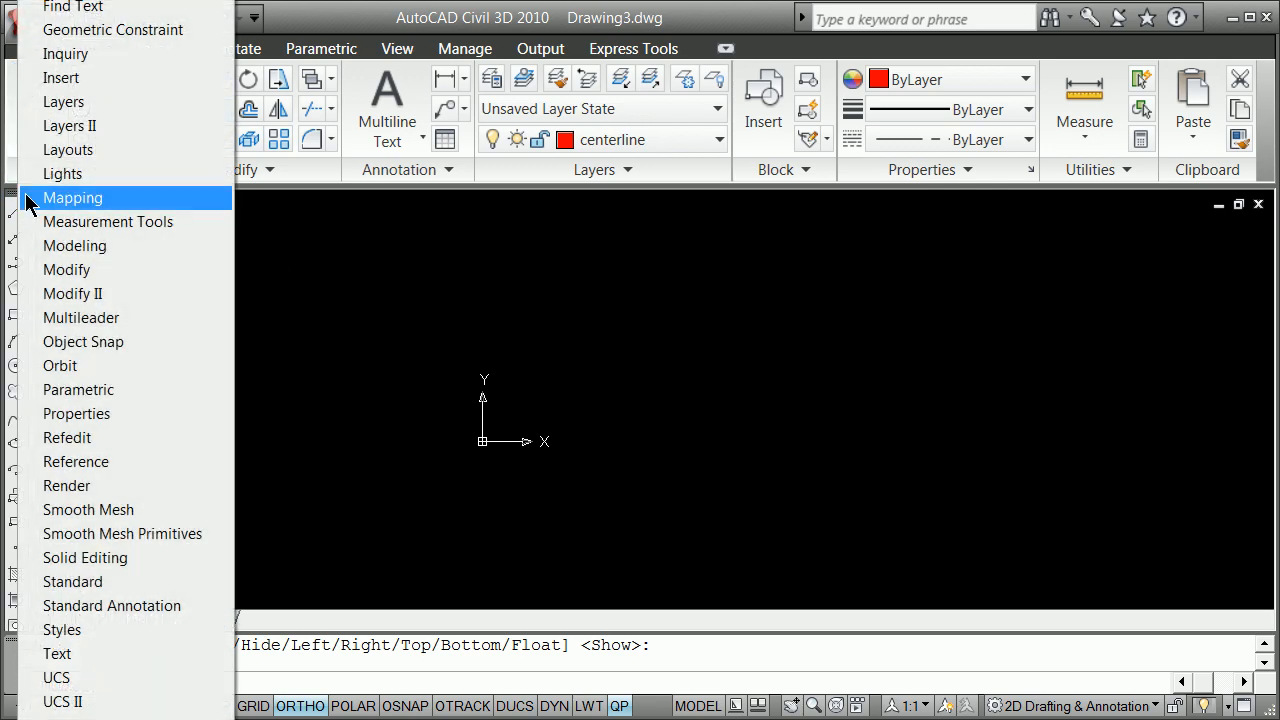
left_click(134, 270)
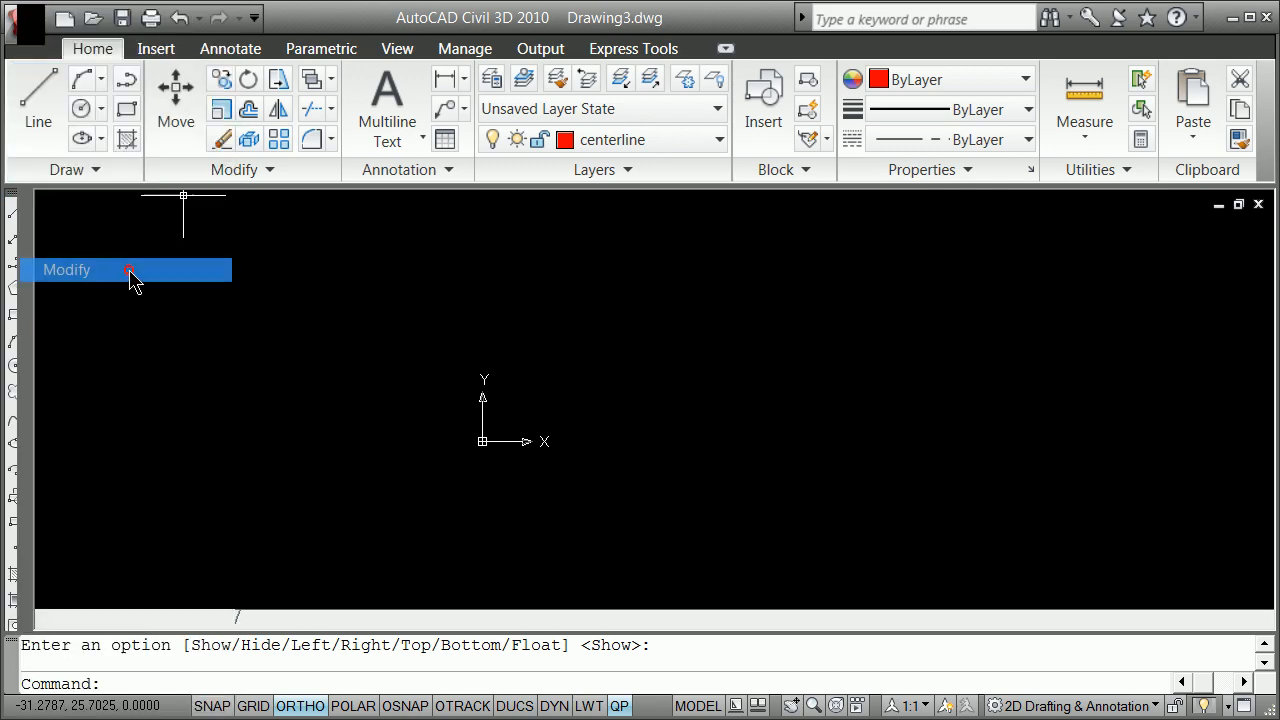
Step: Show the Layers and Layers II toolbars and dock Layers II beside the Layers toolbar
right_click(17, 198)
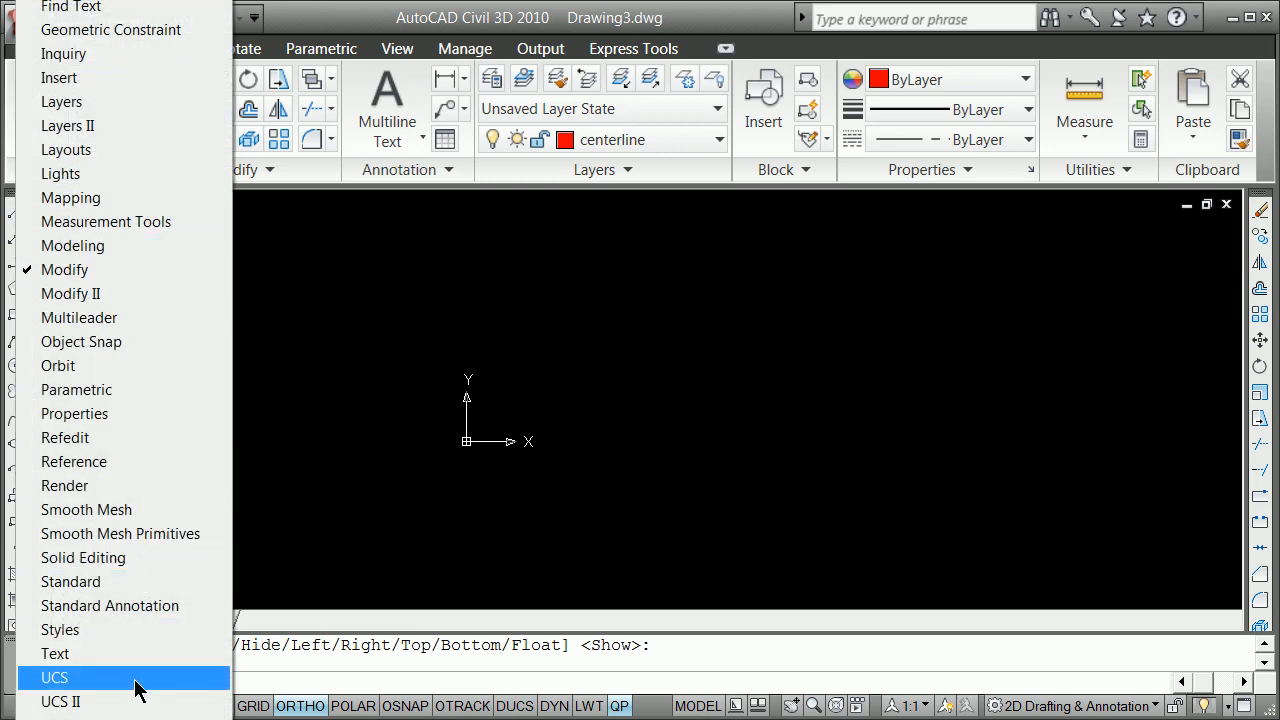
left_click(78, 104)
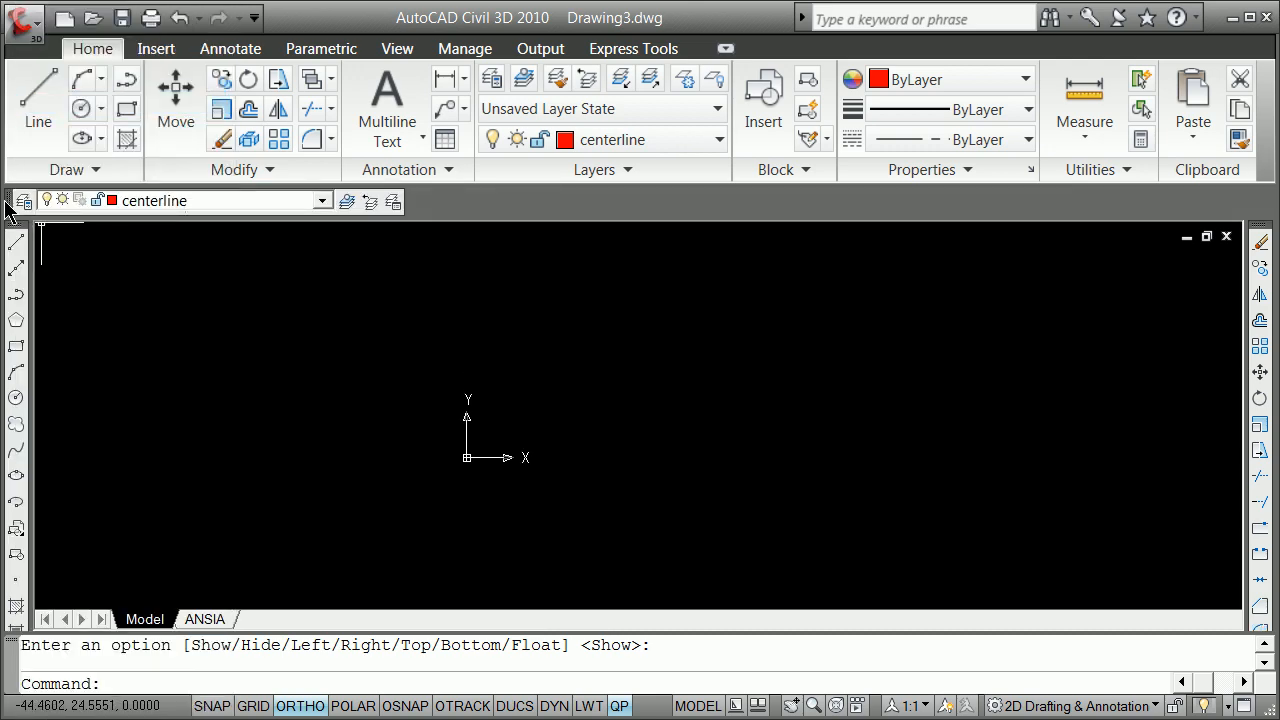
right_click(12, 205)
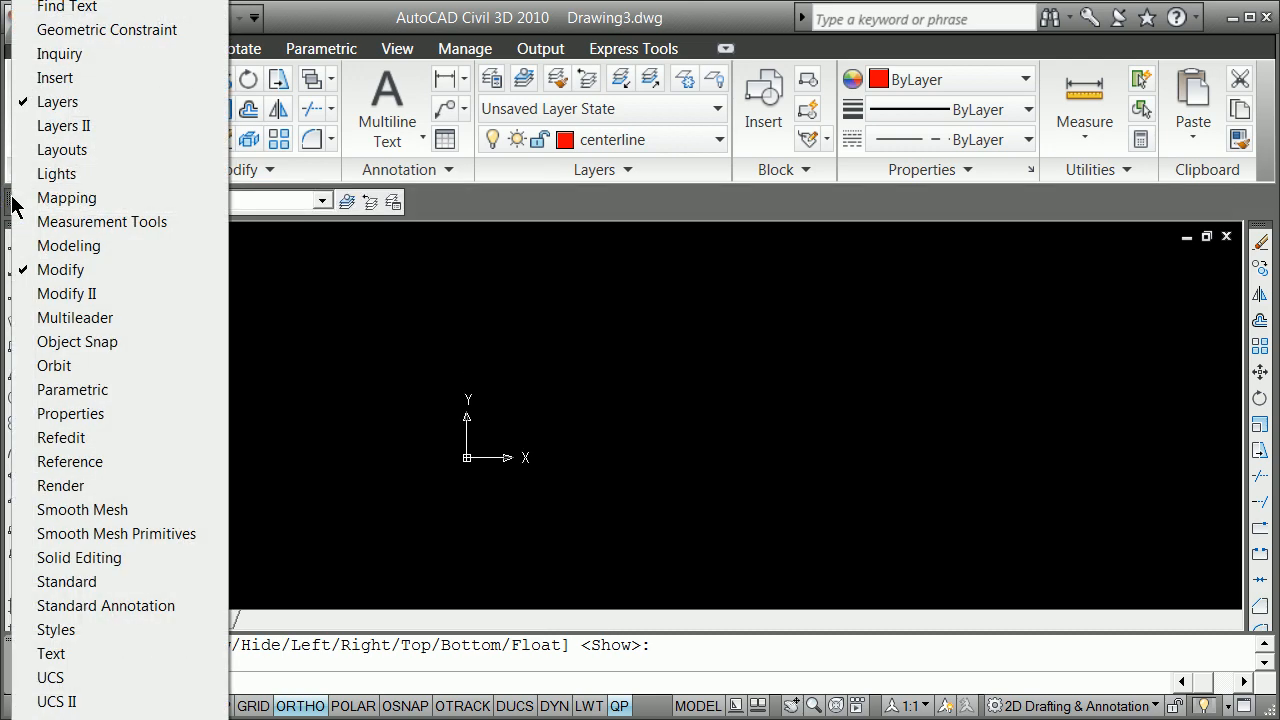
left_click(75, 123)
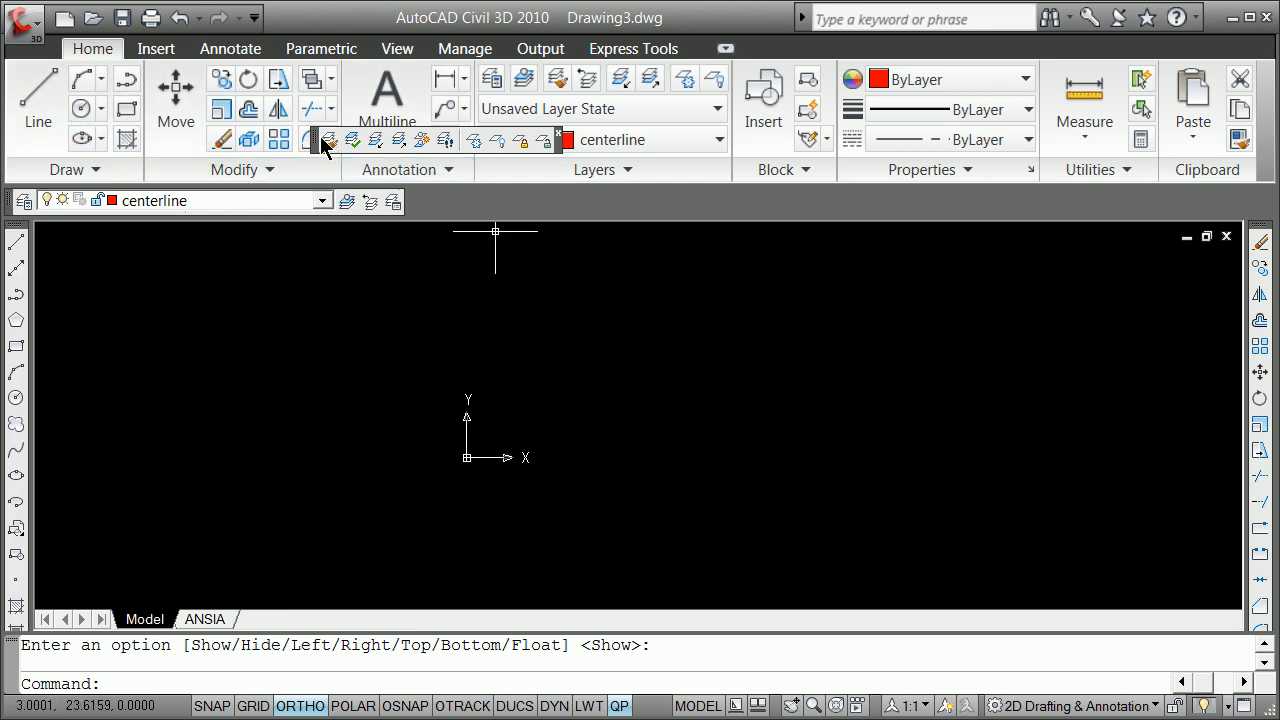
left_click_drag(313, 137, 560, 208)
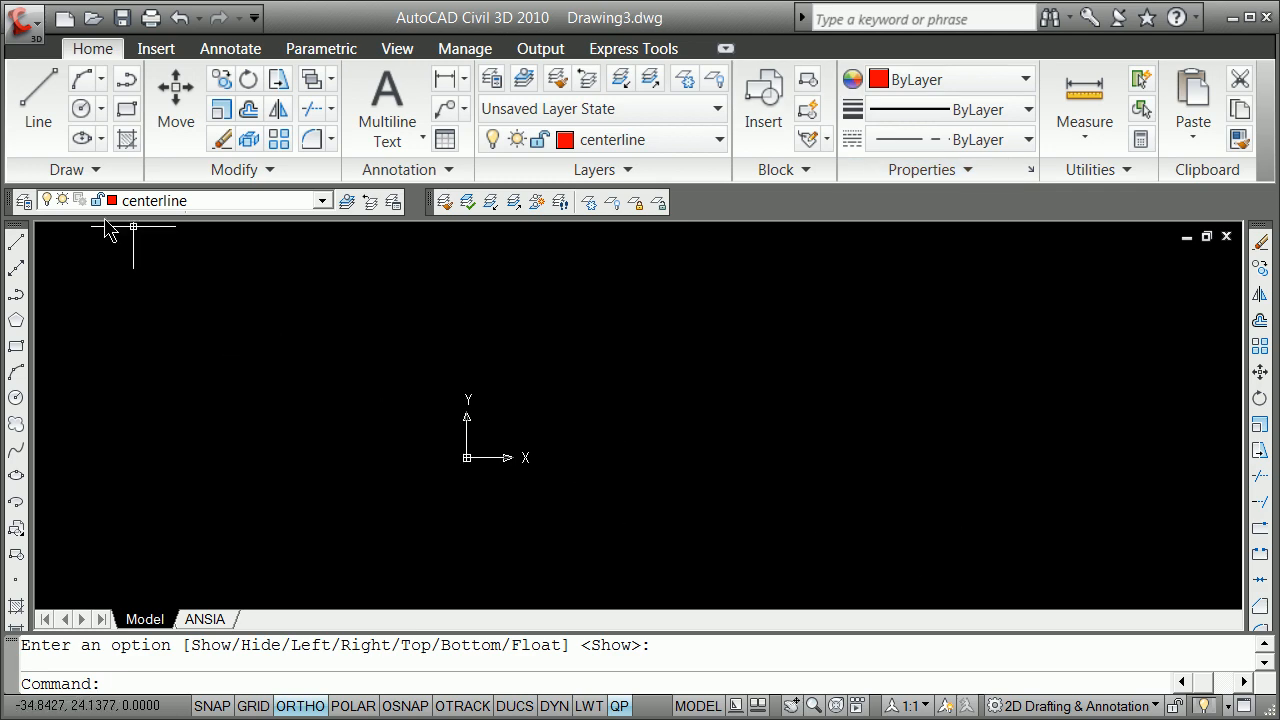
Step: Turn on the object layer in the layer properties and widen the Linetype column to show full linetype names
left_click(24, 200)
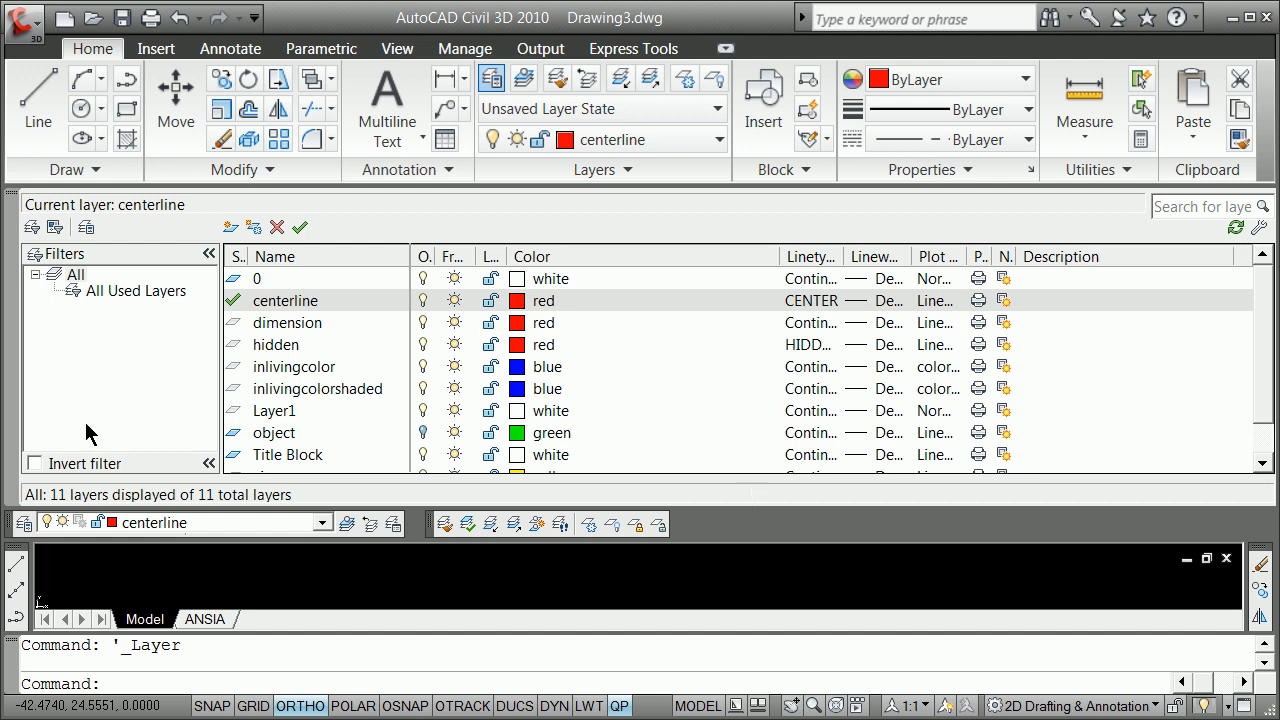
left_click(424, 433)
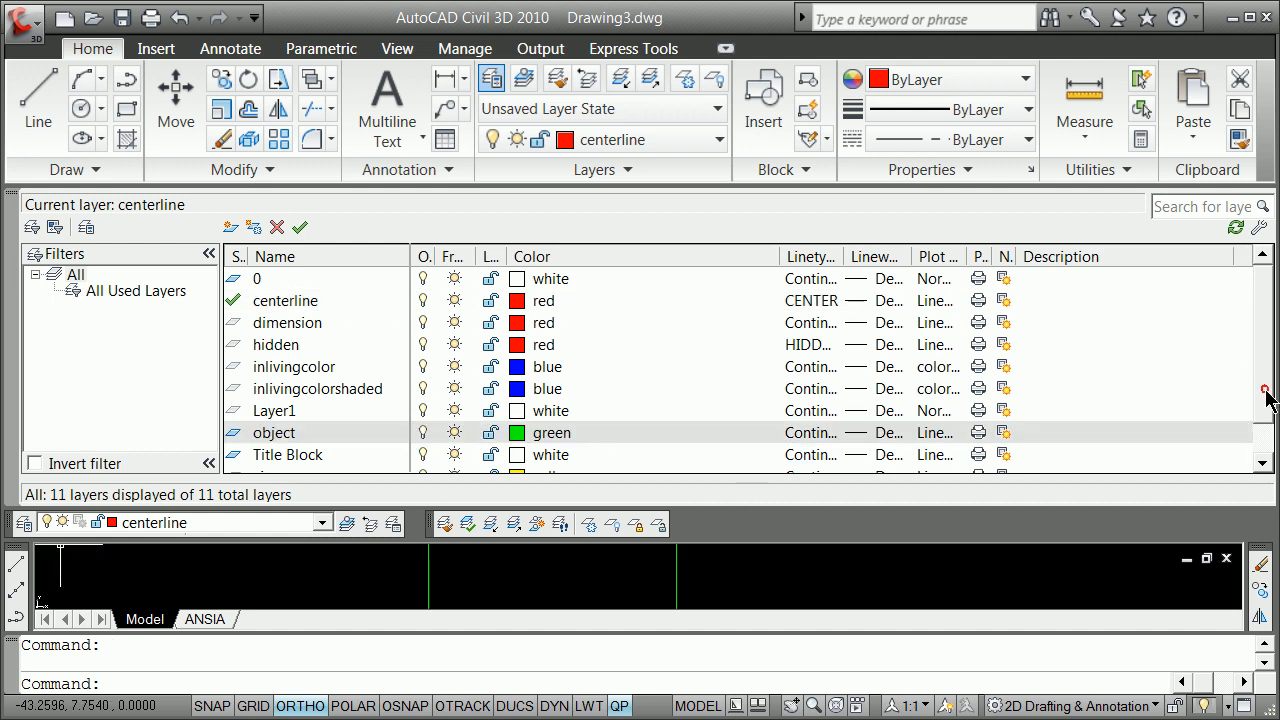
scroll(1268, 398, "down", 1)
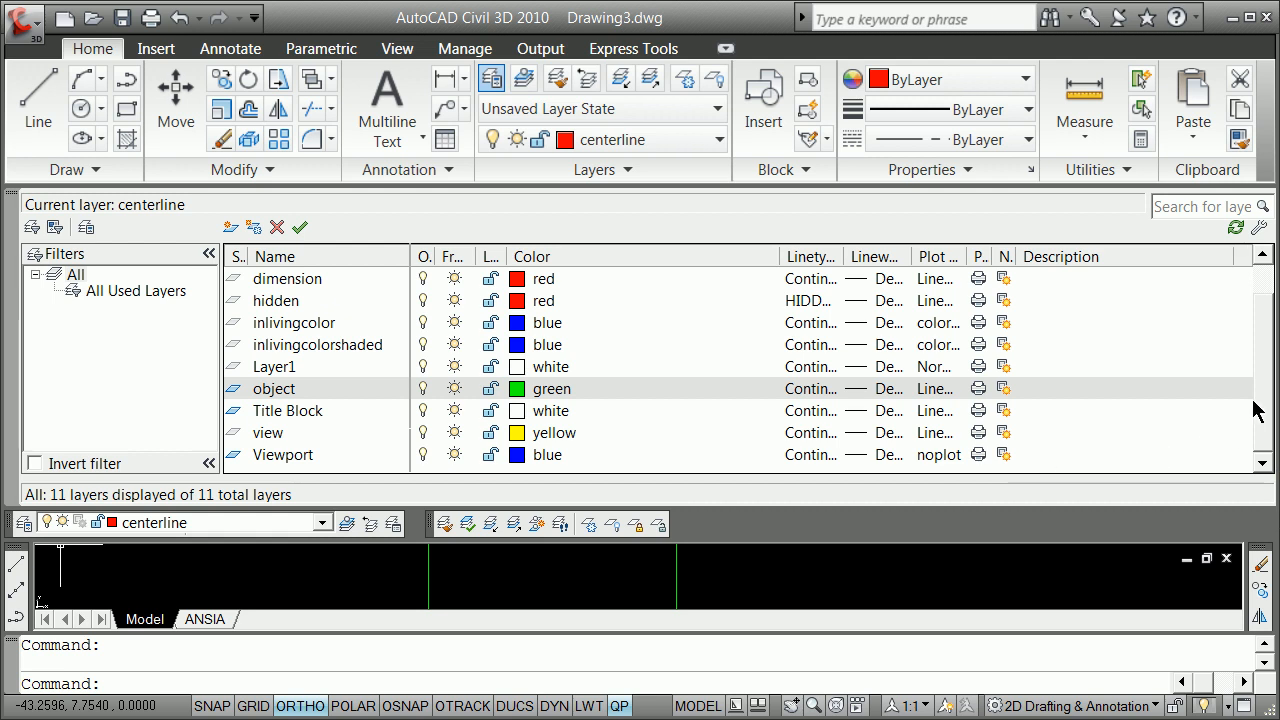
scroll(1274, 345, "up", 1)
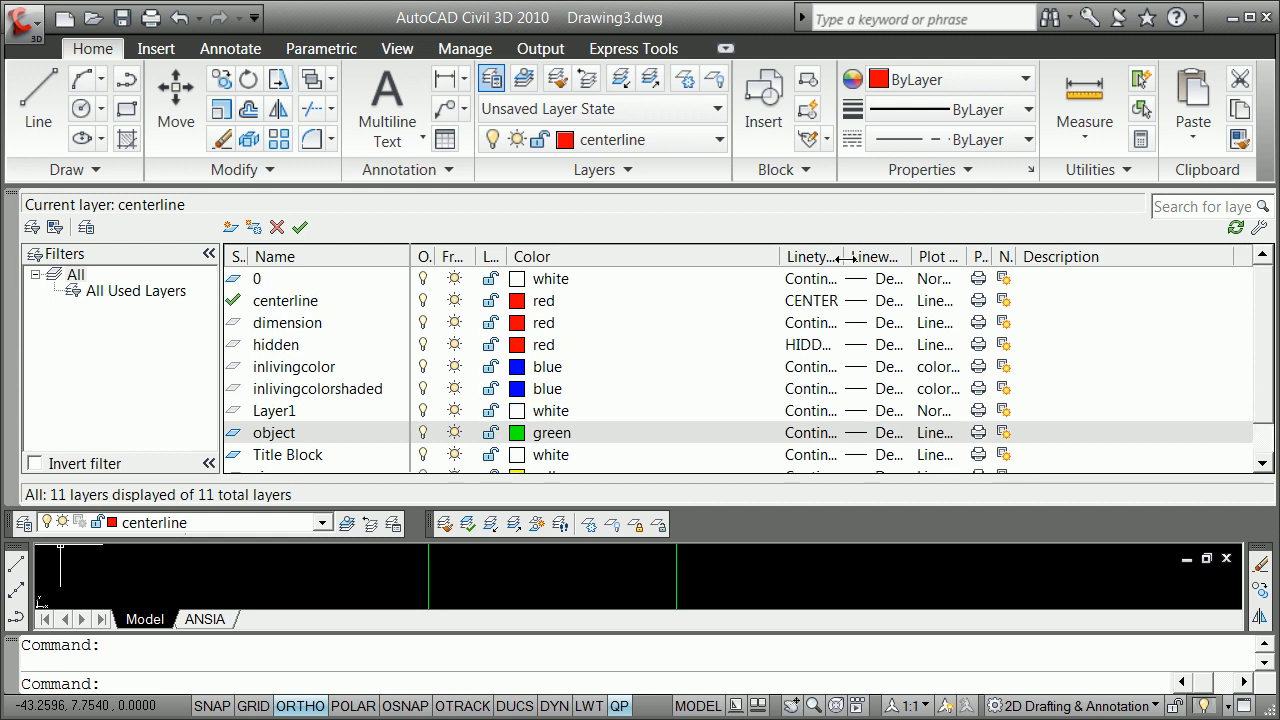
left_click_drag(845, 258, 952, 258)
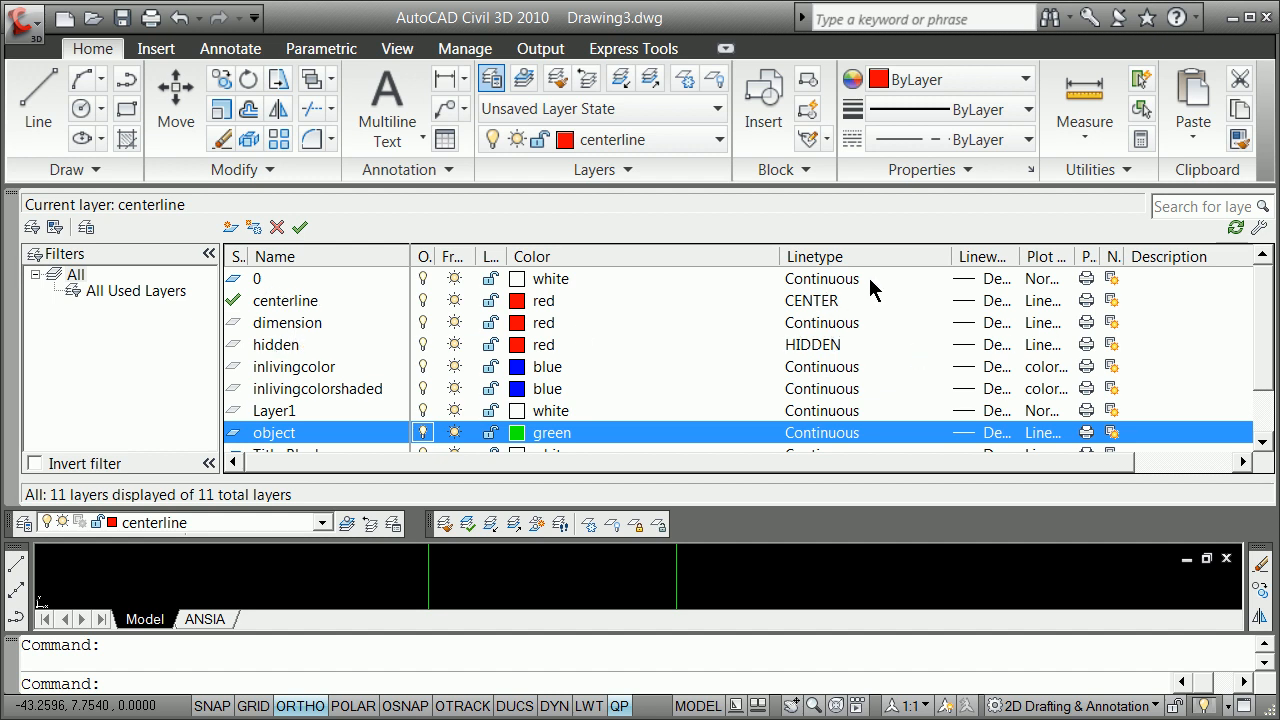
Step: Overwrite the saved plotview layer state with the current layer settings and close the Layer States Manager
left_click(88, 228)
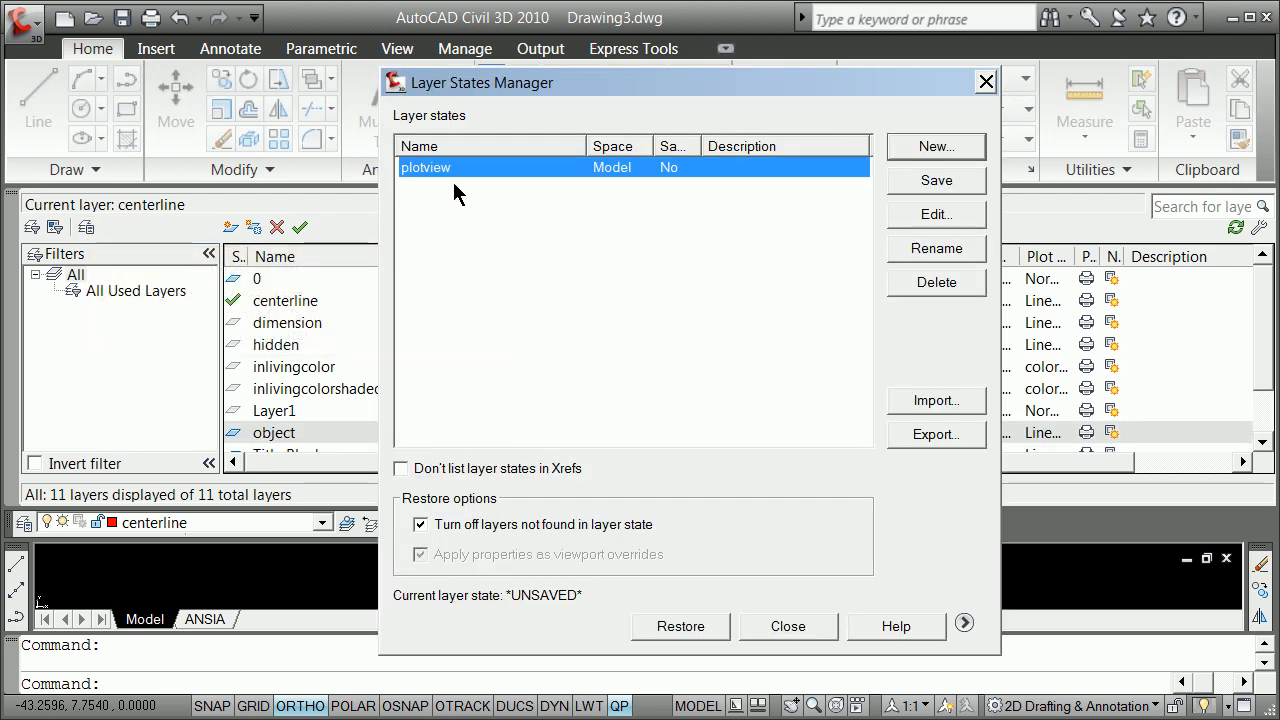
left_click(936, 181)
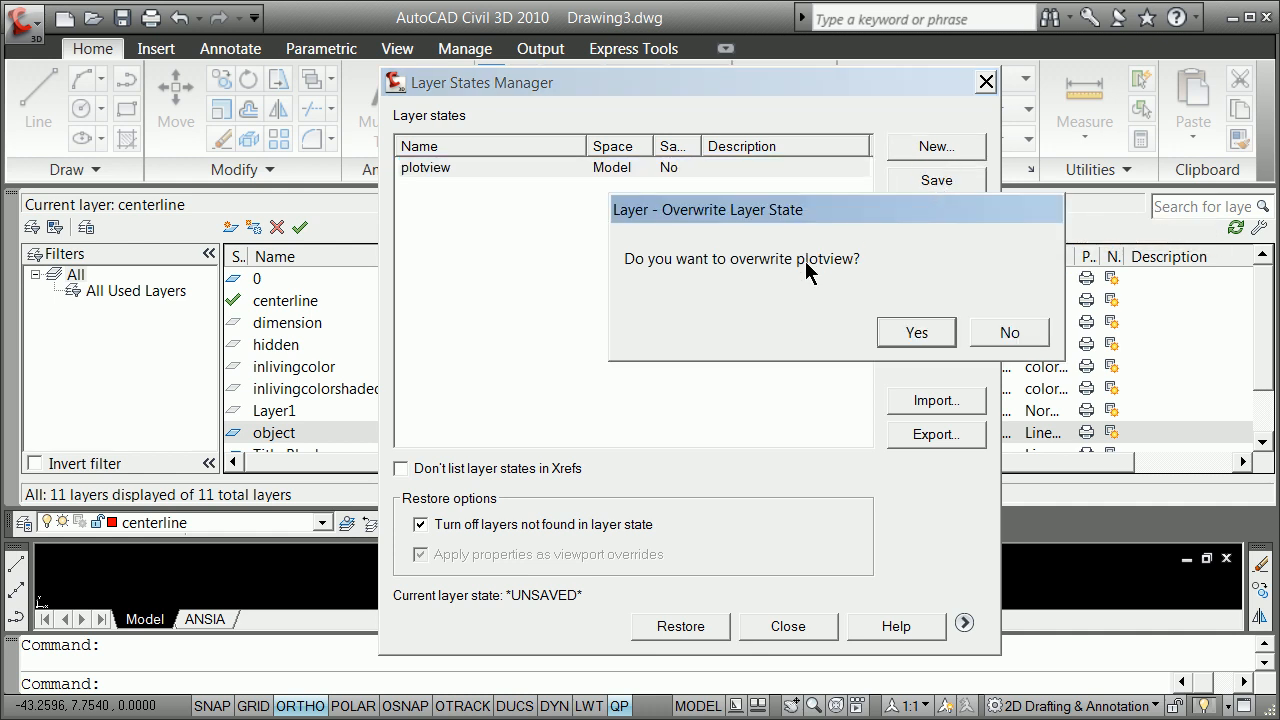
left_click(916, 333)
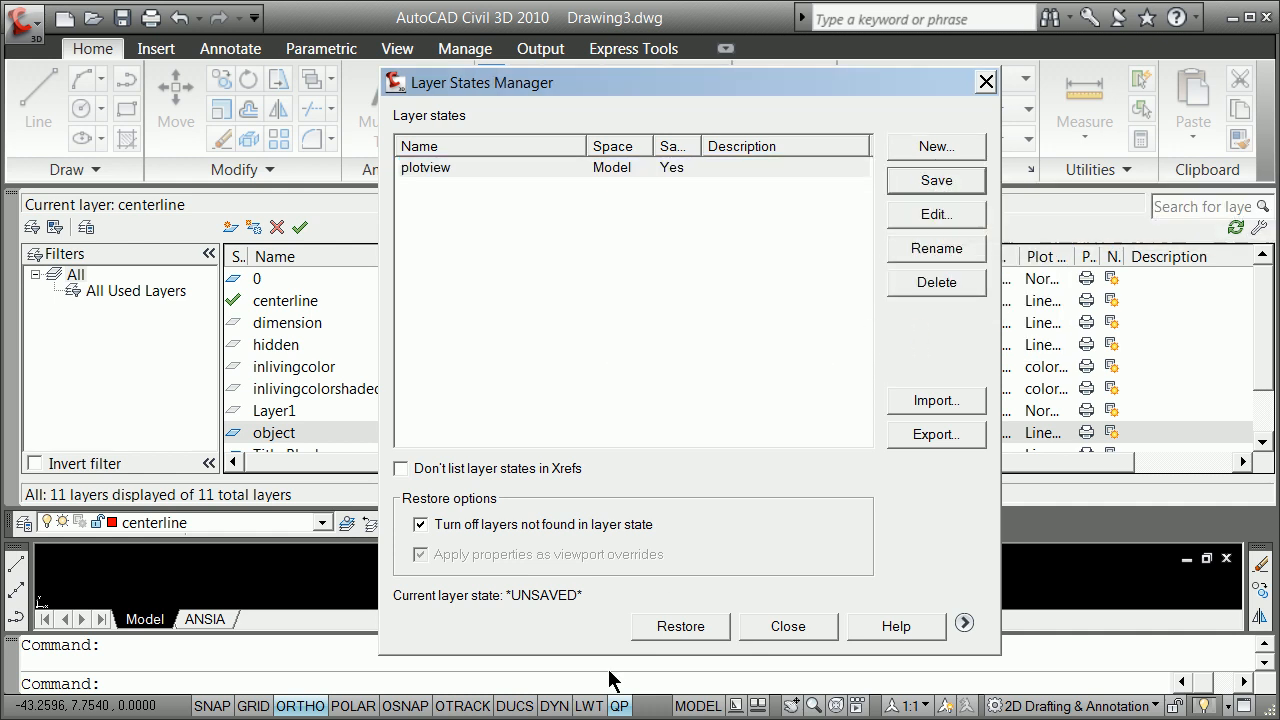
left_click(788, 626)
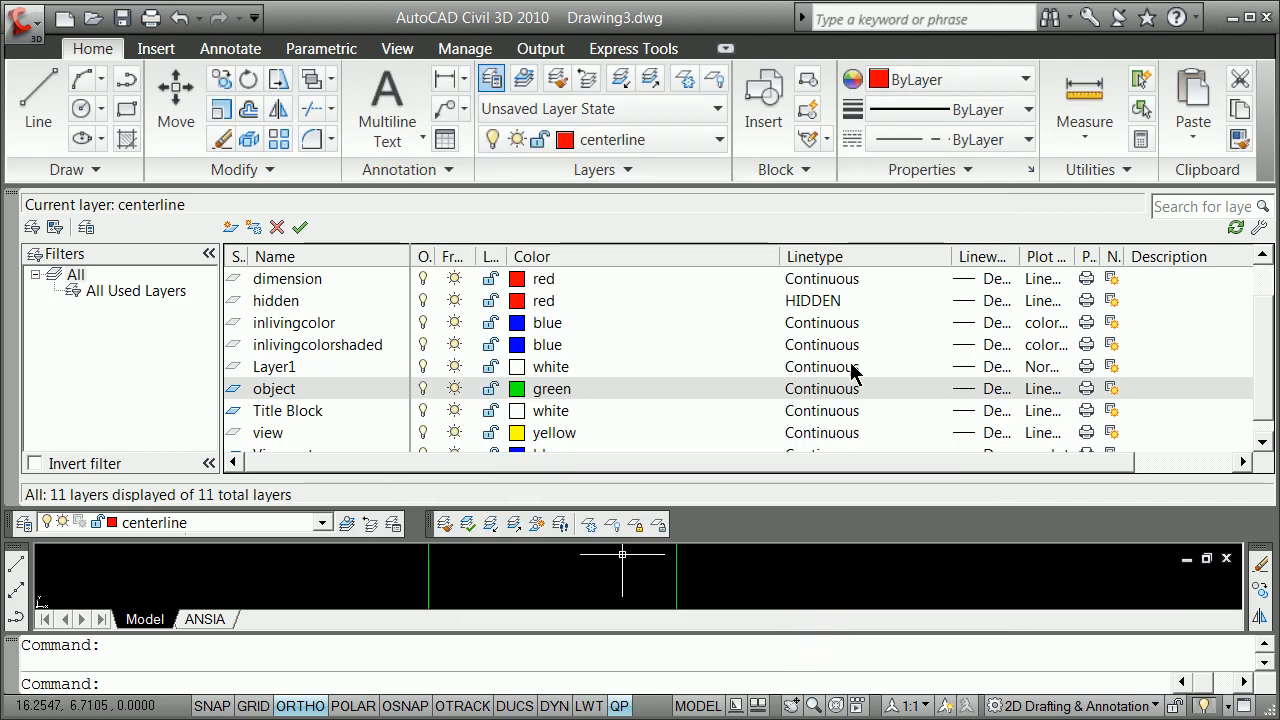
Step: Narrow the Linetype column slightly, make view the current layer and close the layer properties
left_click_drag(1264, 358, 1266, 322)
mouse_move(1261, 267)
left_mouse_down()
mouse_move(1257, 370)
mouse_move(1257, 291)
left_mouse_up()
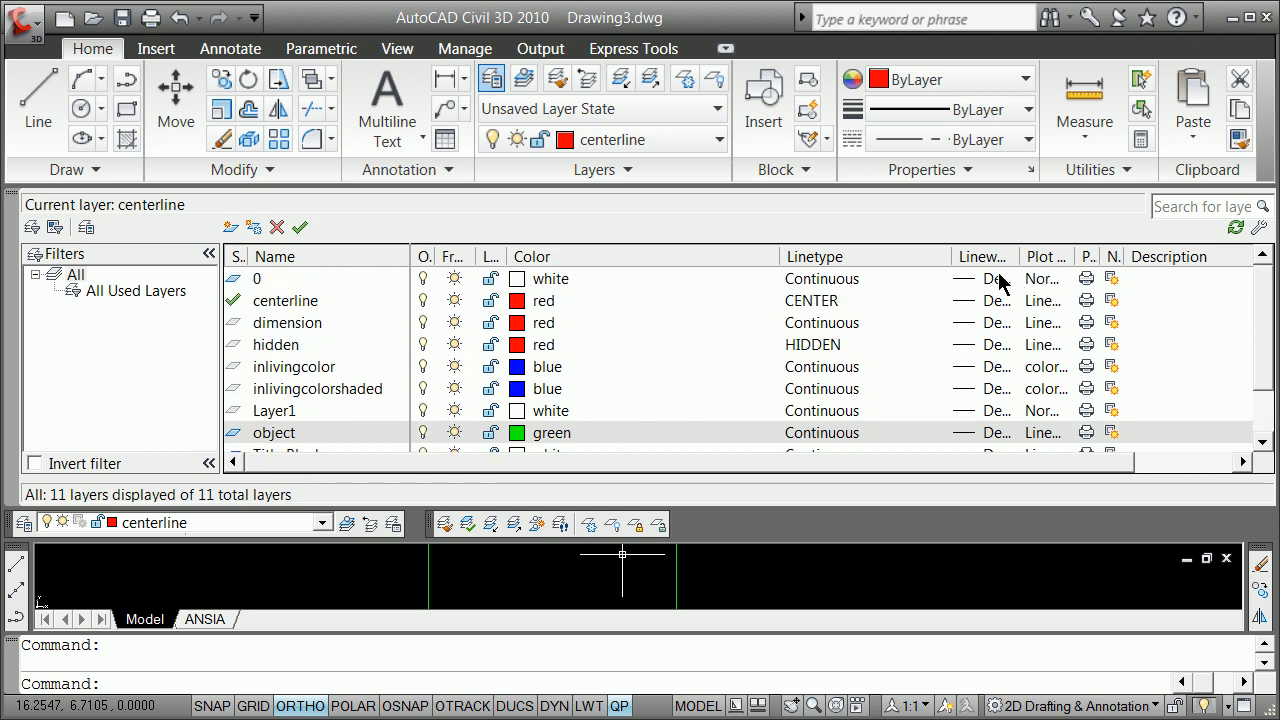
left_click_drag(949, 253, 908, 253)
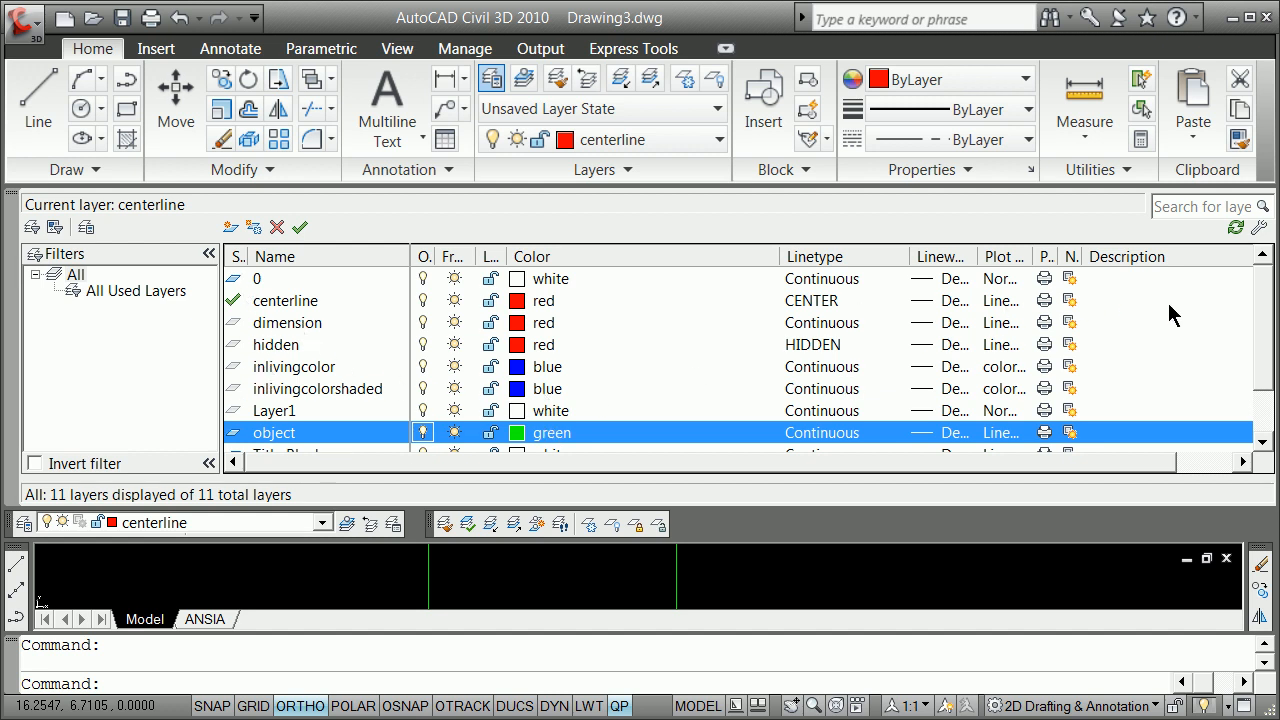
left_click_drag(1268, 330, 1266, 371)
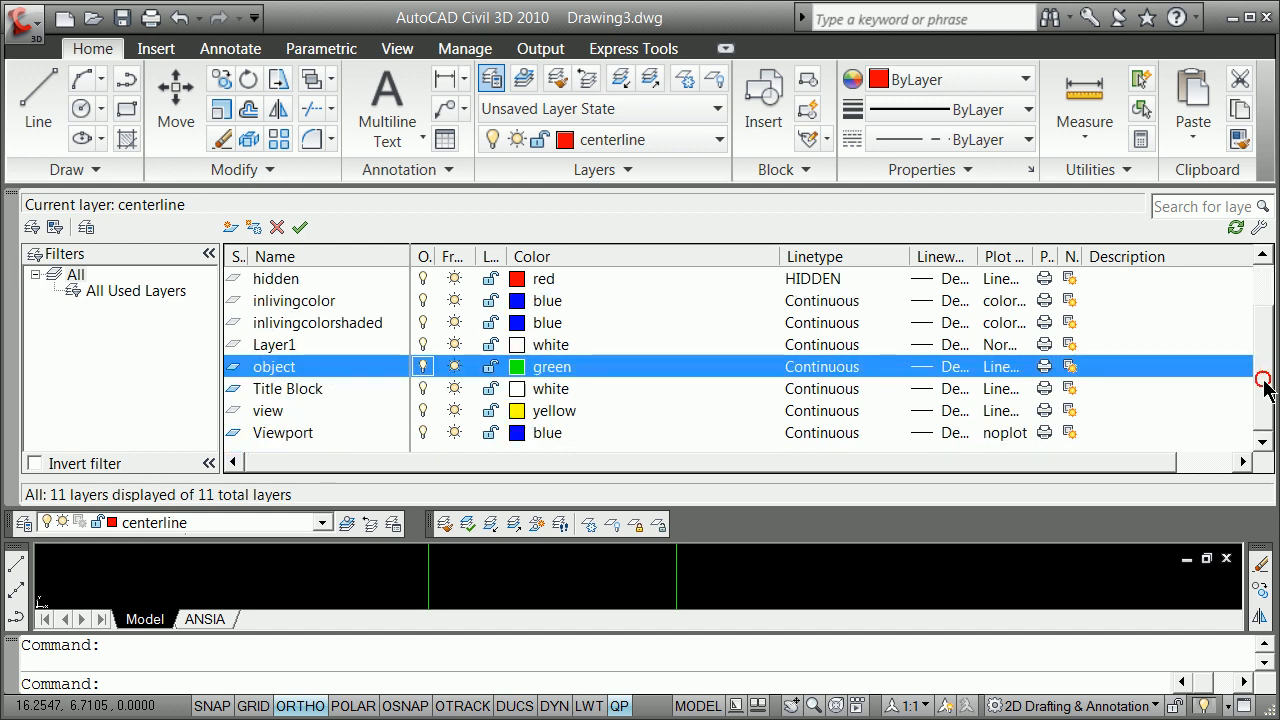
double_click(232, 411)
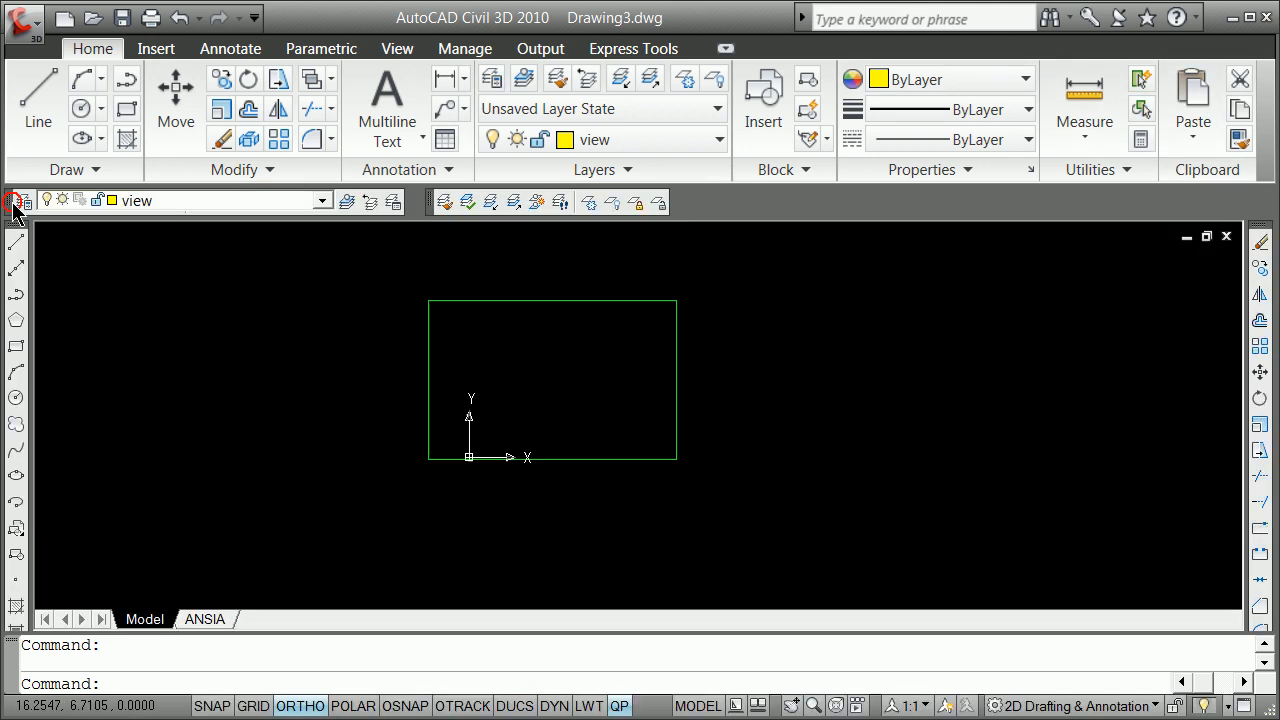
left_click(12, 204)
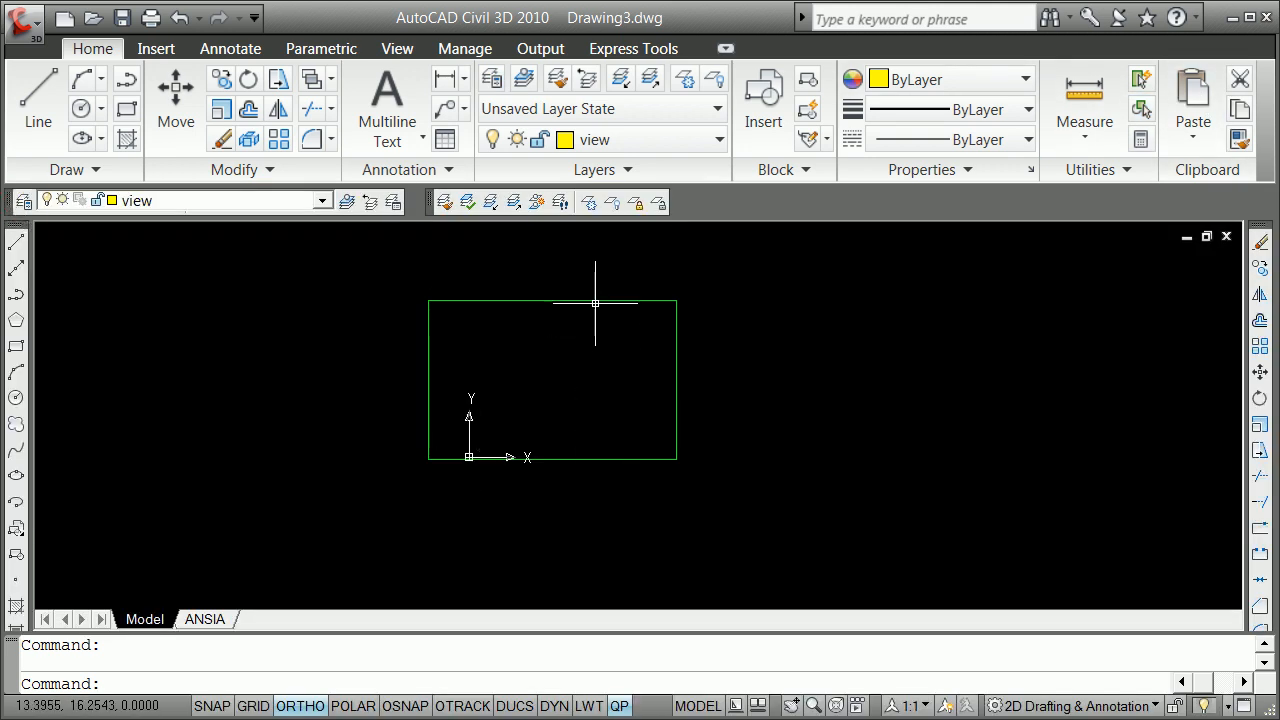
left_click(594, 300)
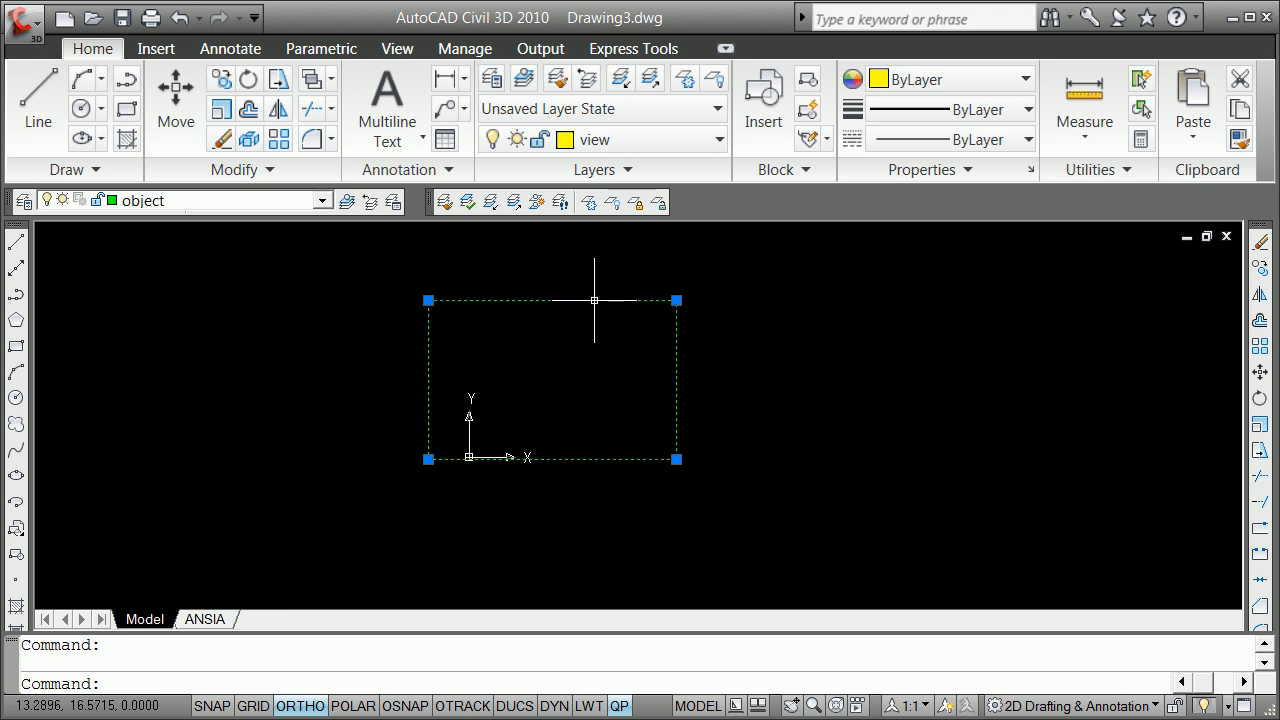
key("Delete")
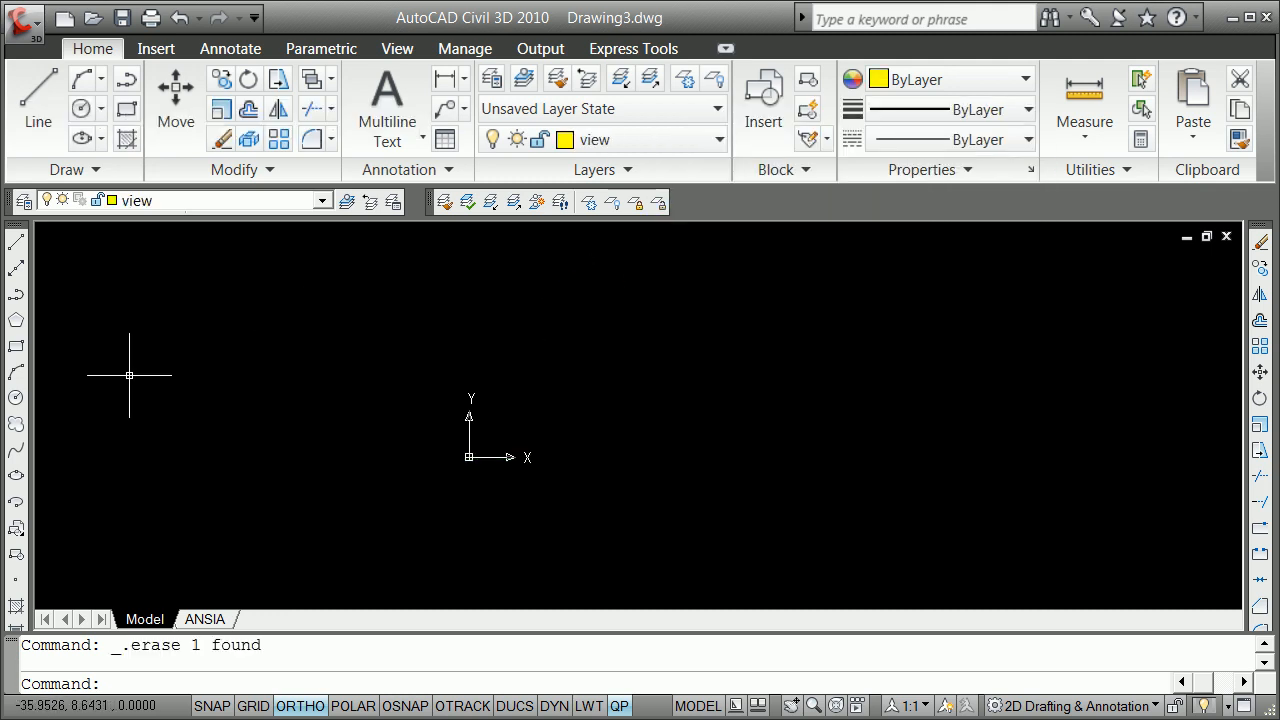
left_click(16, 346)
left_click(373, 487)
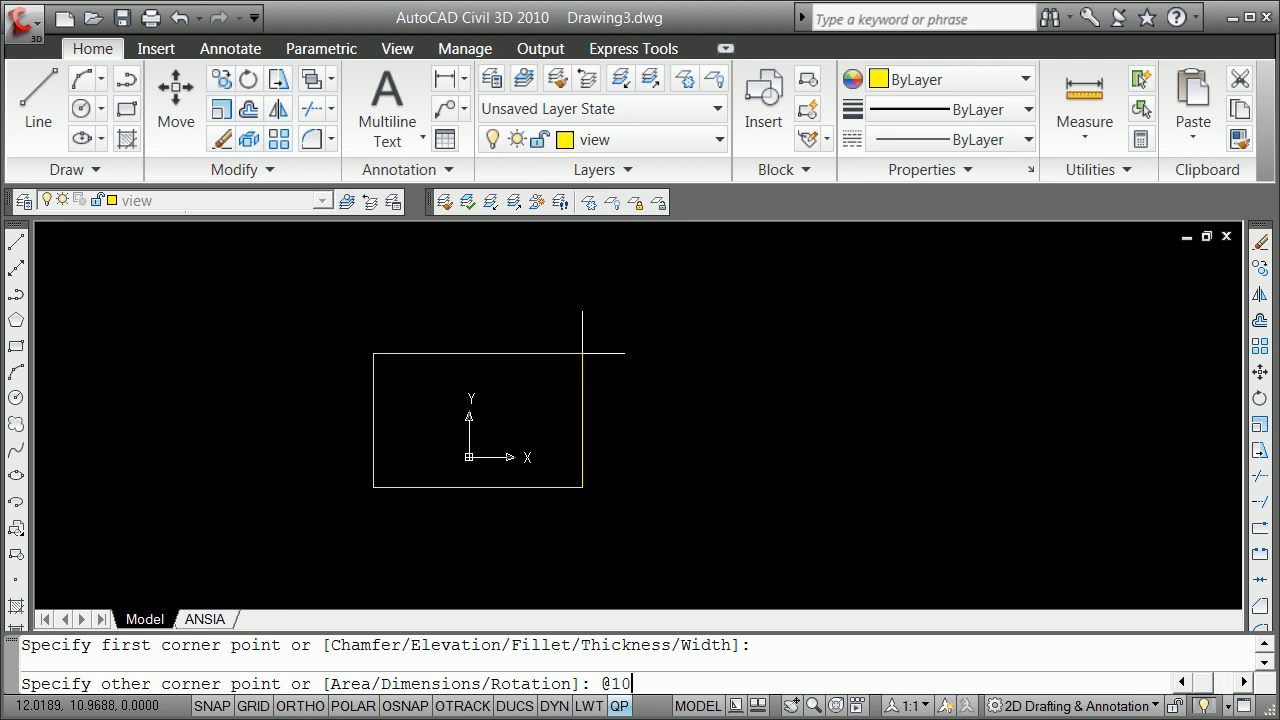
type("@10,10")
key("Return")
key("F8")
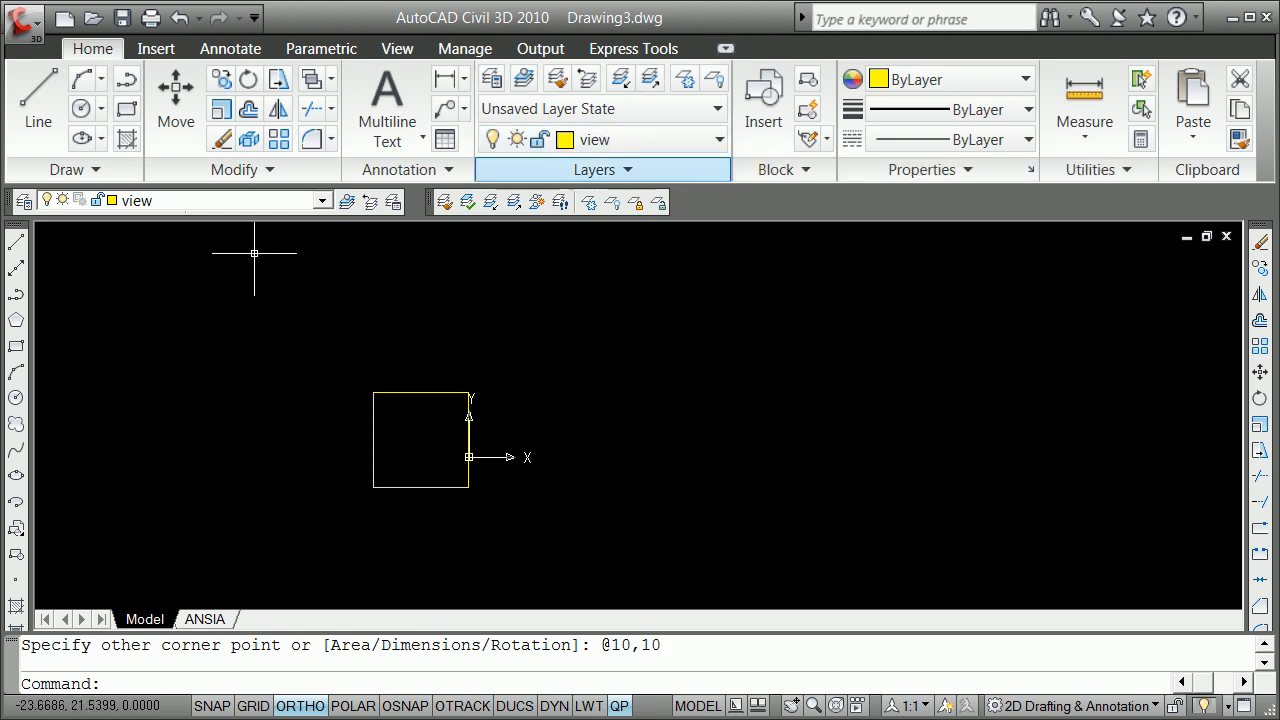
Step: Make centerline the current layer and draw a diagonal line between the square's upper-left and lower-right corners, using endpoint snaps
left_click(322, 201)
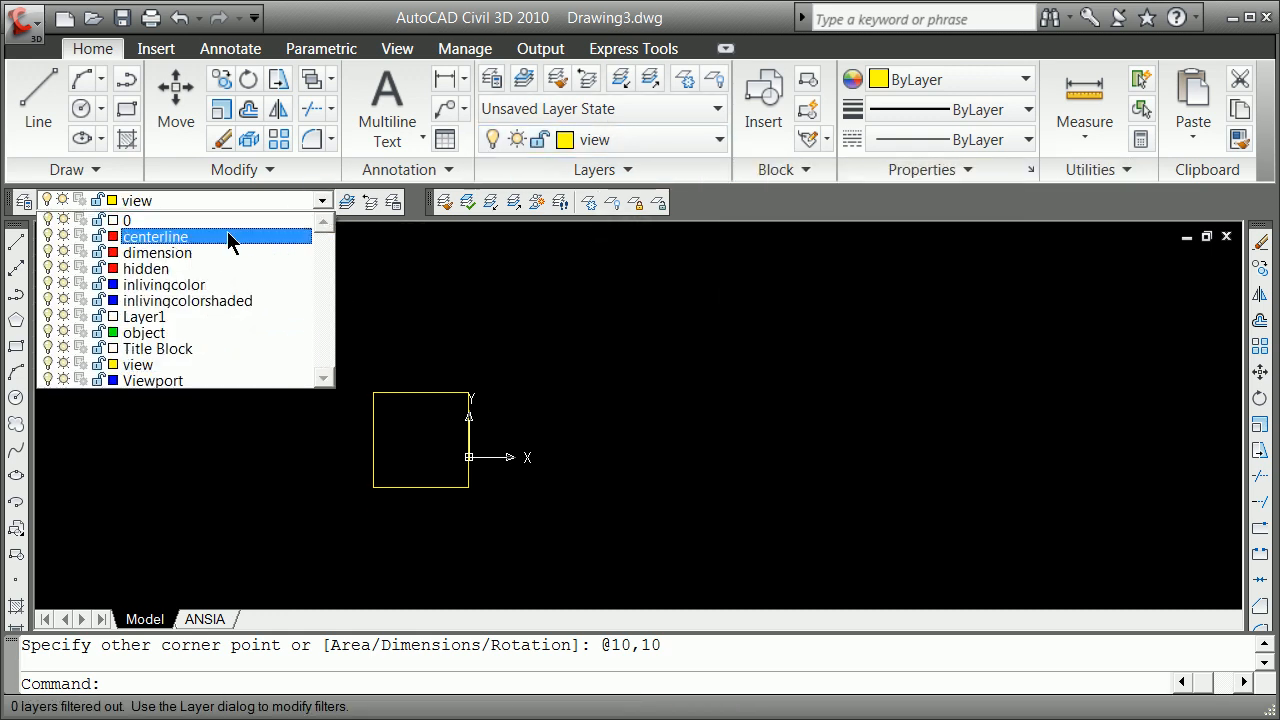
left_click(222, 244)
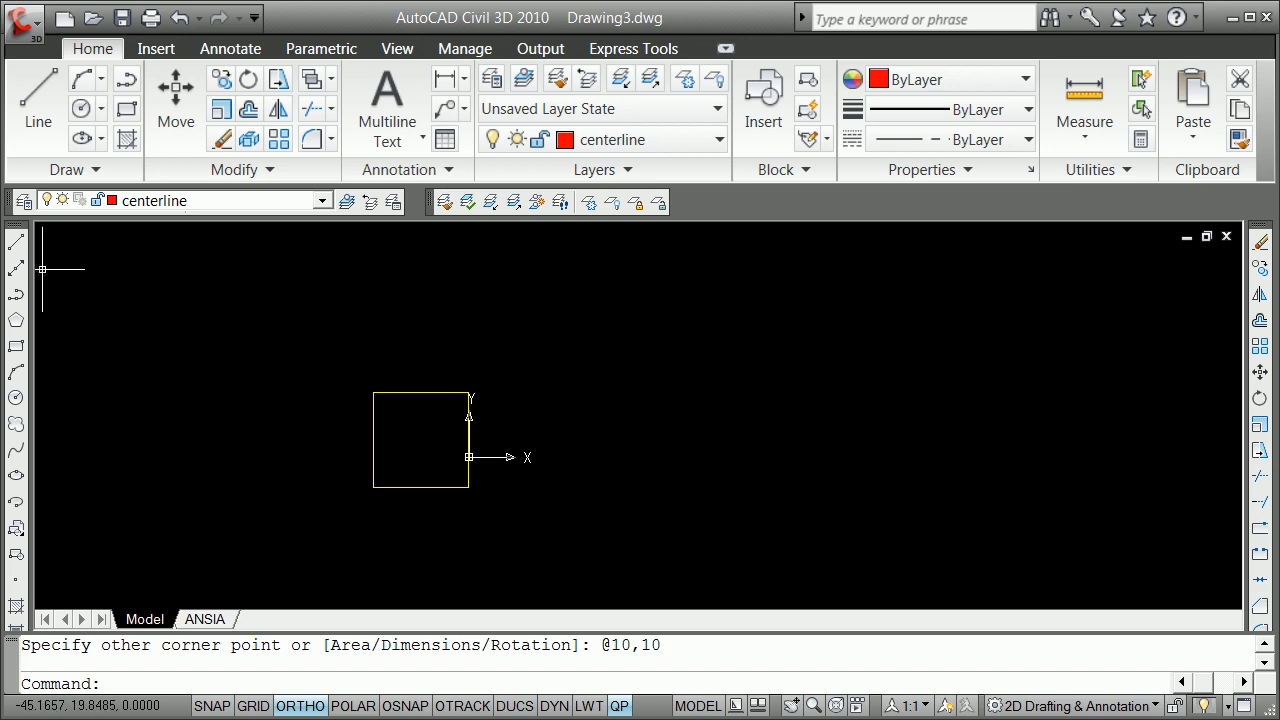
left_click(16, 242)
right_click(222, 372, "shift")
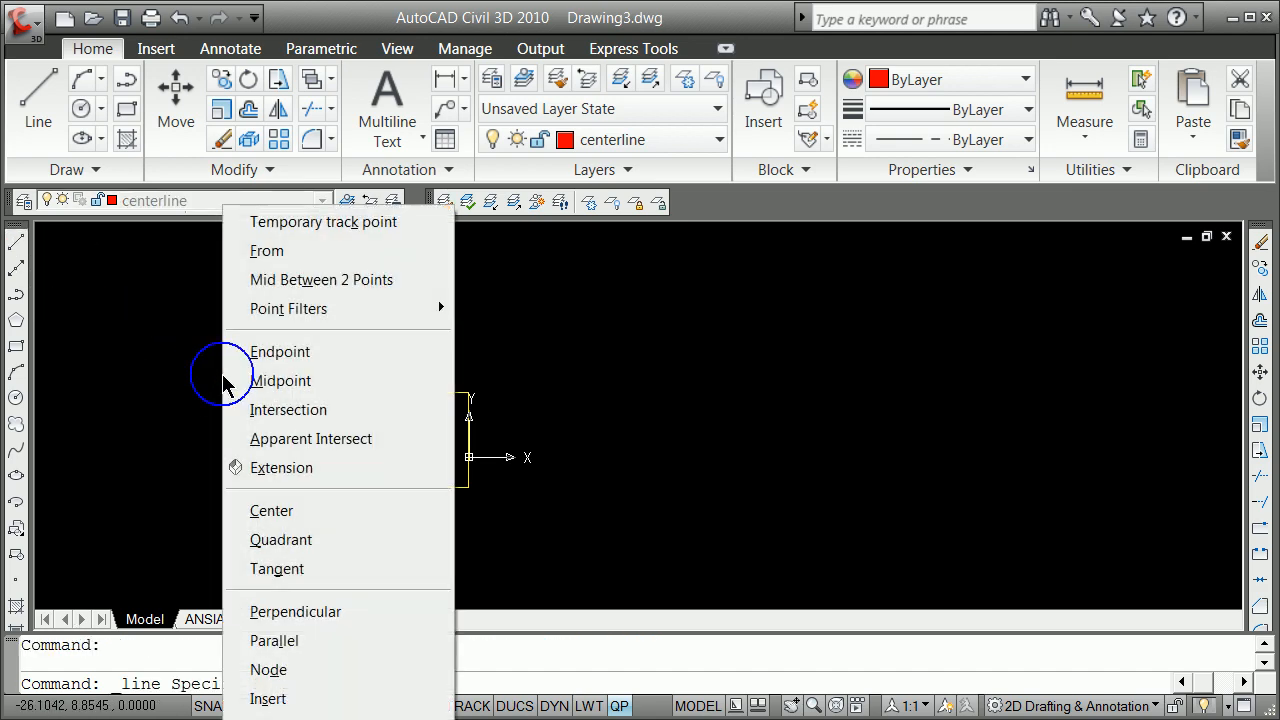
left_click(300, 354)
left_click(373, 393)
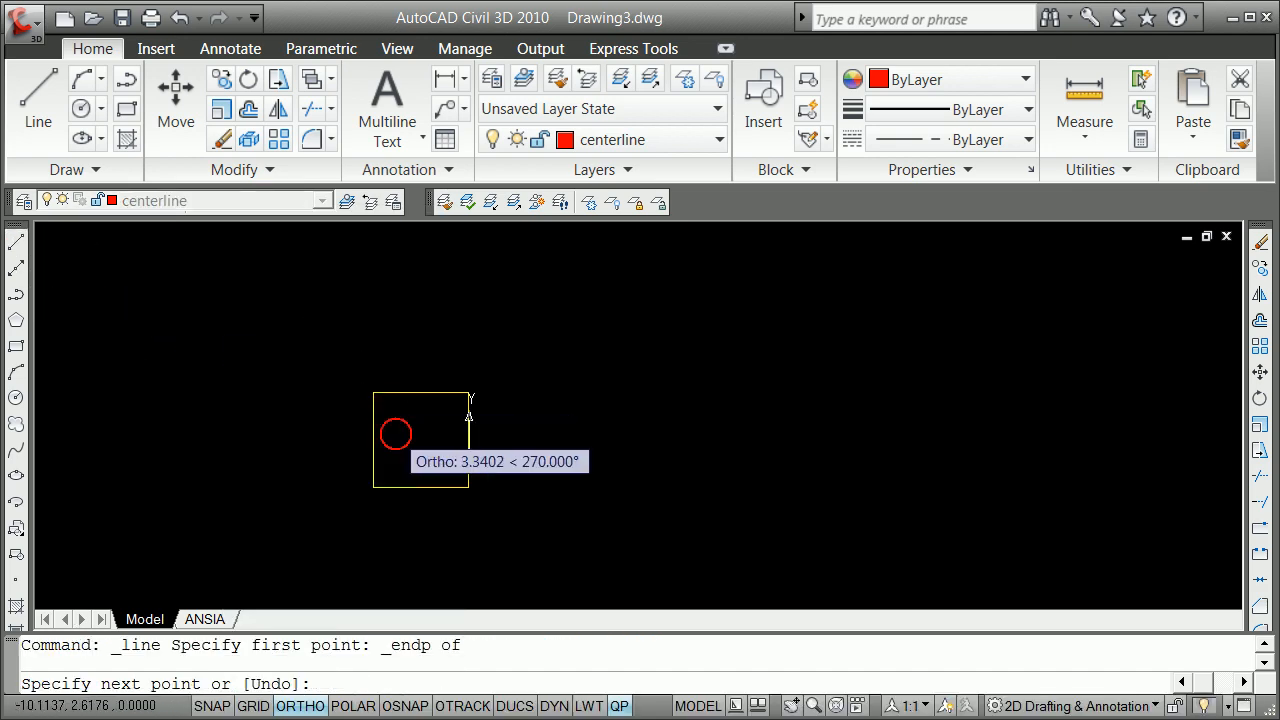
right_click(430, 445, "shift")
left_click(490, 10)
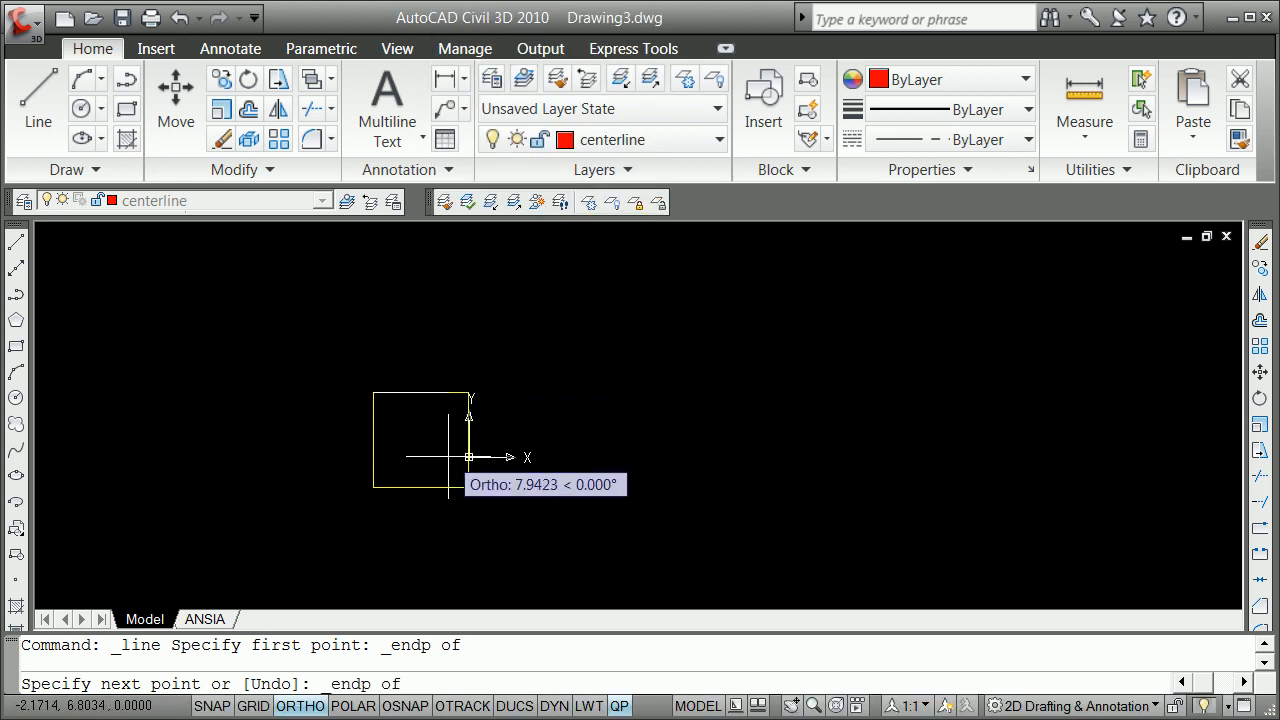
left_click(463, 487)
key("Return")
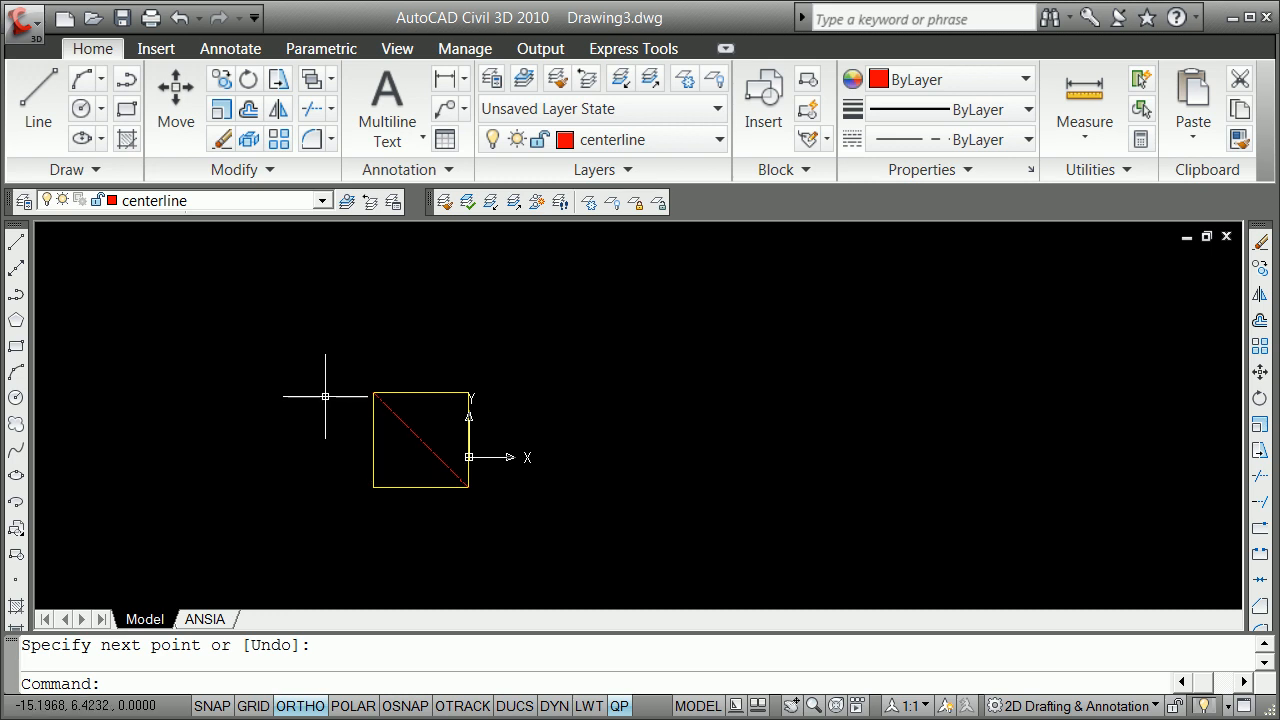
Step: Move the square and its diagonal together from the diagonal's midpoint to the origin at 0,0
left_click(306, 317)
left_click(568, 527)
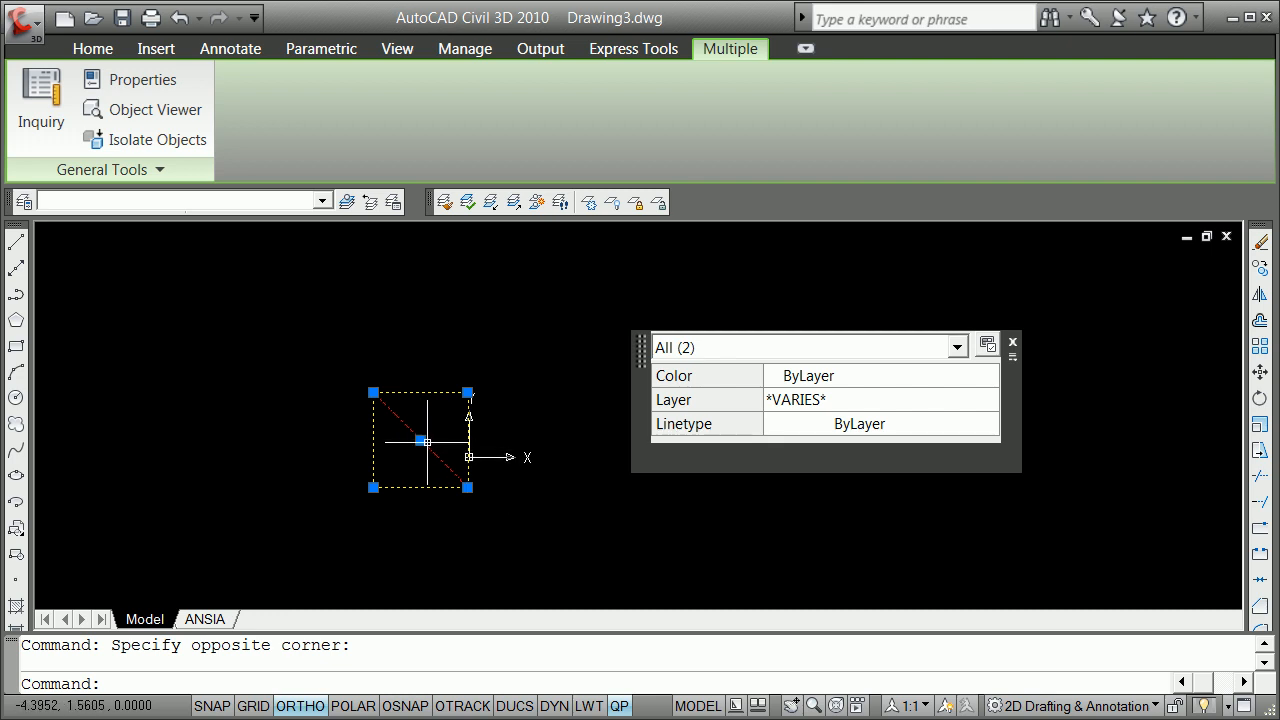
left_click(420, 440)
key("space")
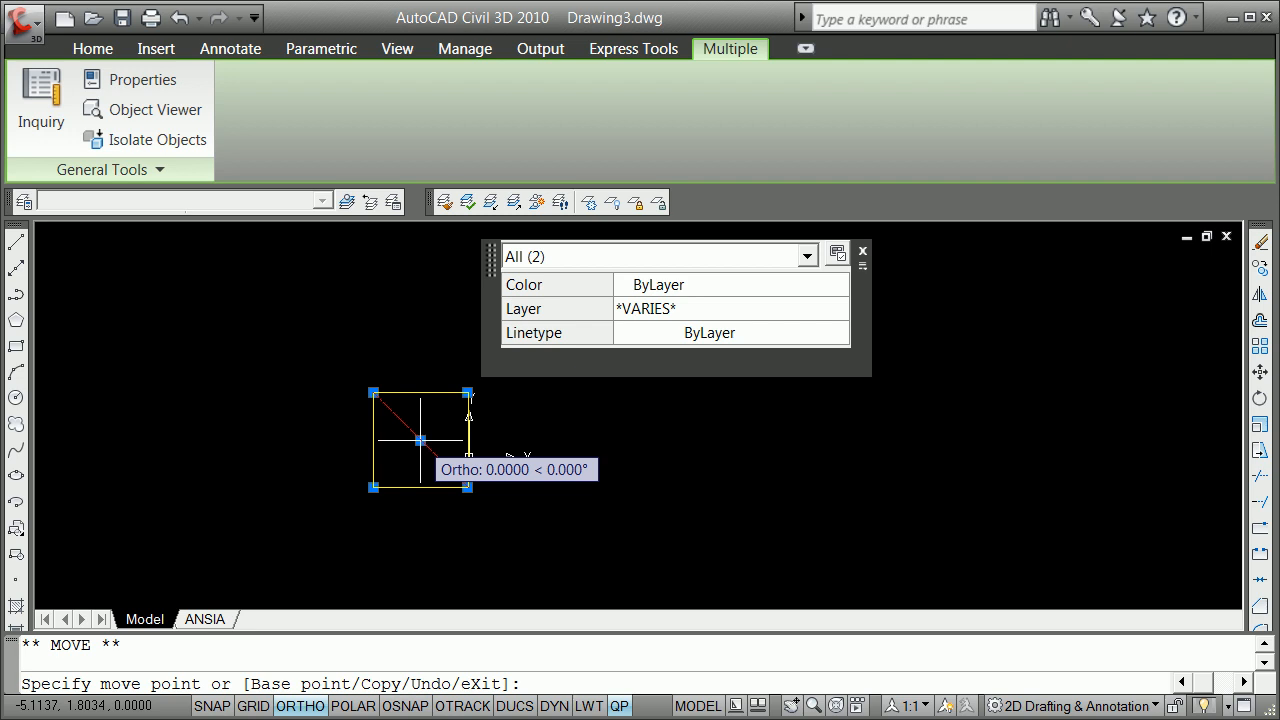
key("Return")
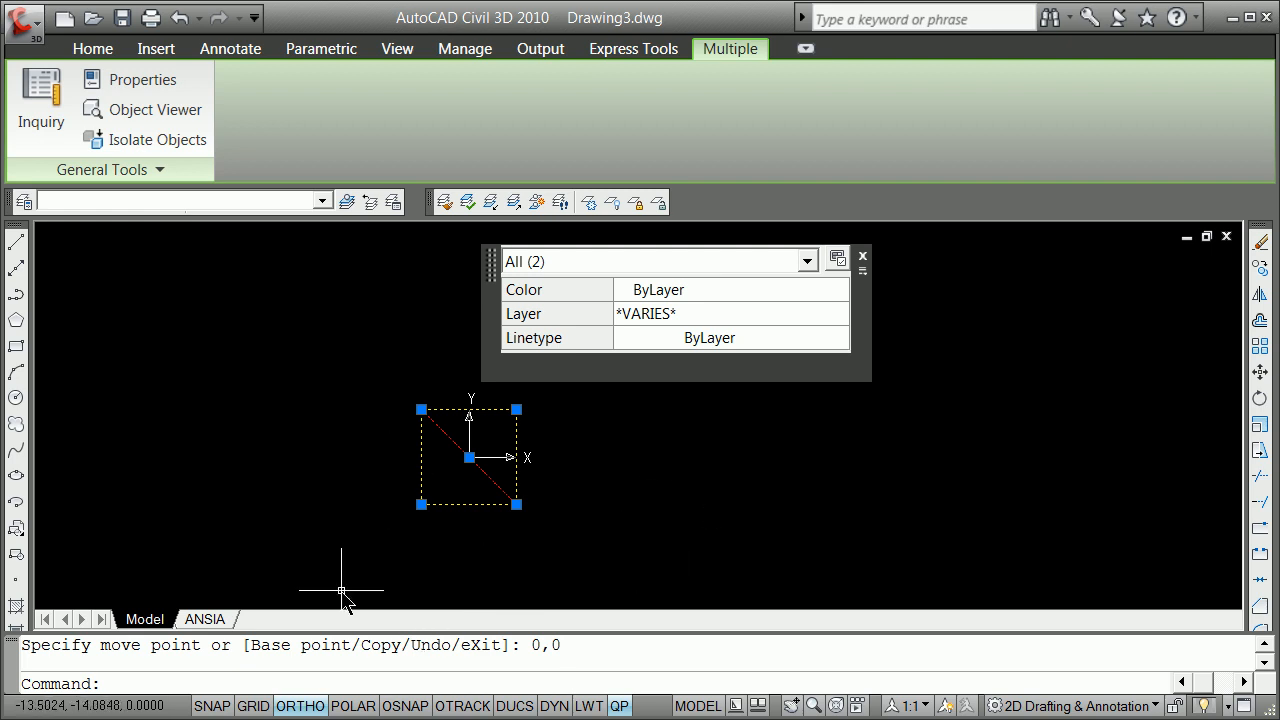
Step: Turn off Ortho mode and Quick Properties, and clear the selection
left_click(301, 706)
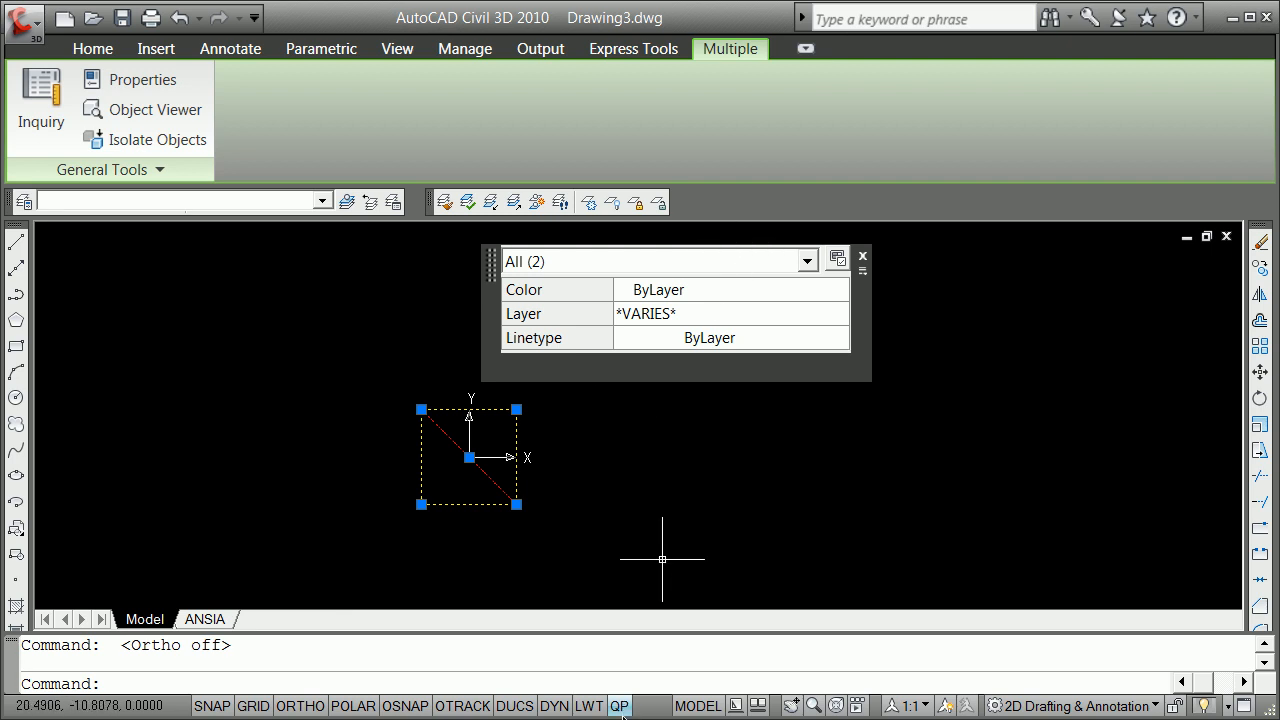
left_click(620, 706)
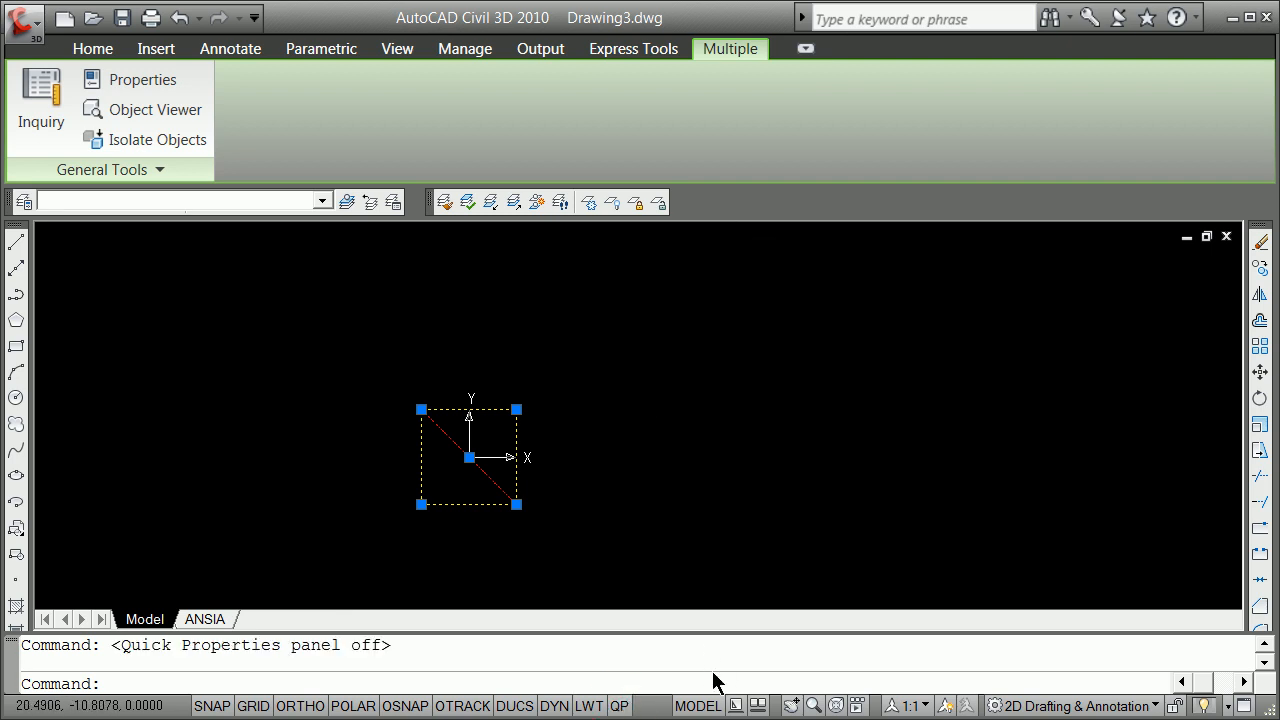
key("Escape")
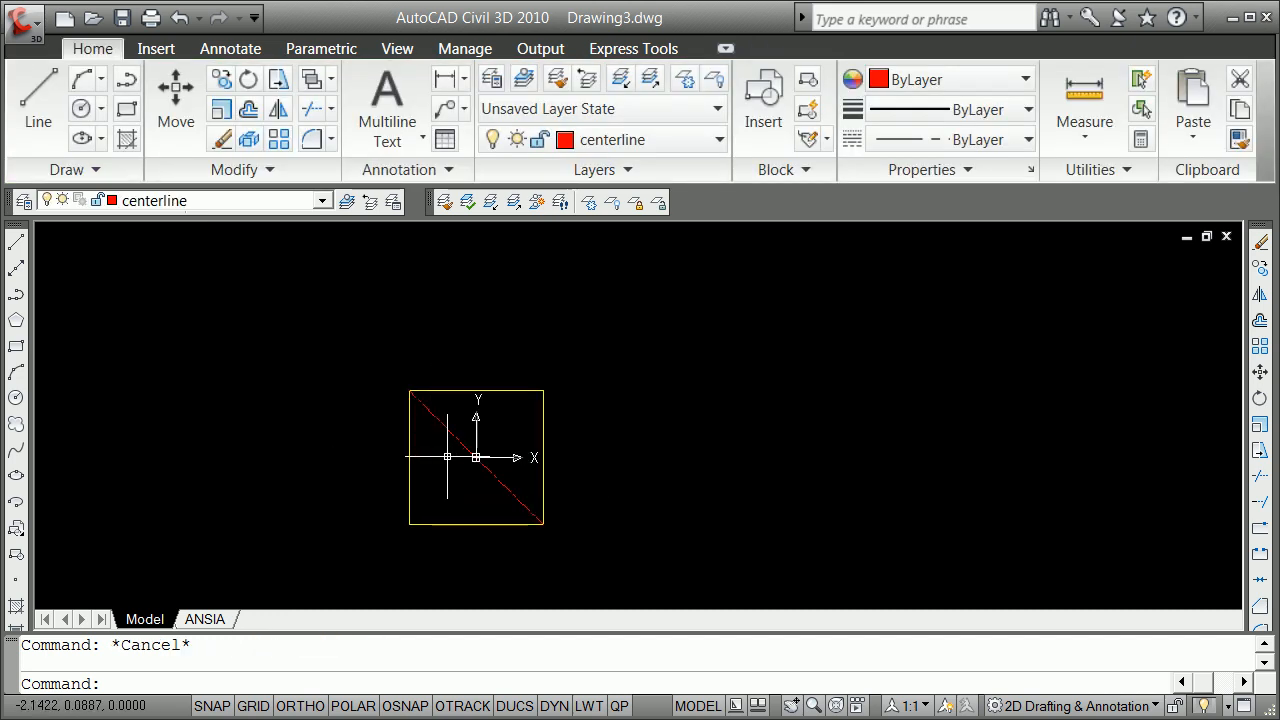
Step: Draw a circle of radius 4 centred on the midpoint of the diagonal centerline
scroll(455, 462, "up", 4)
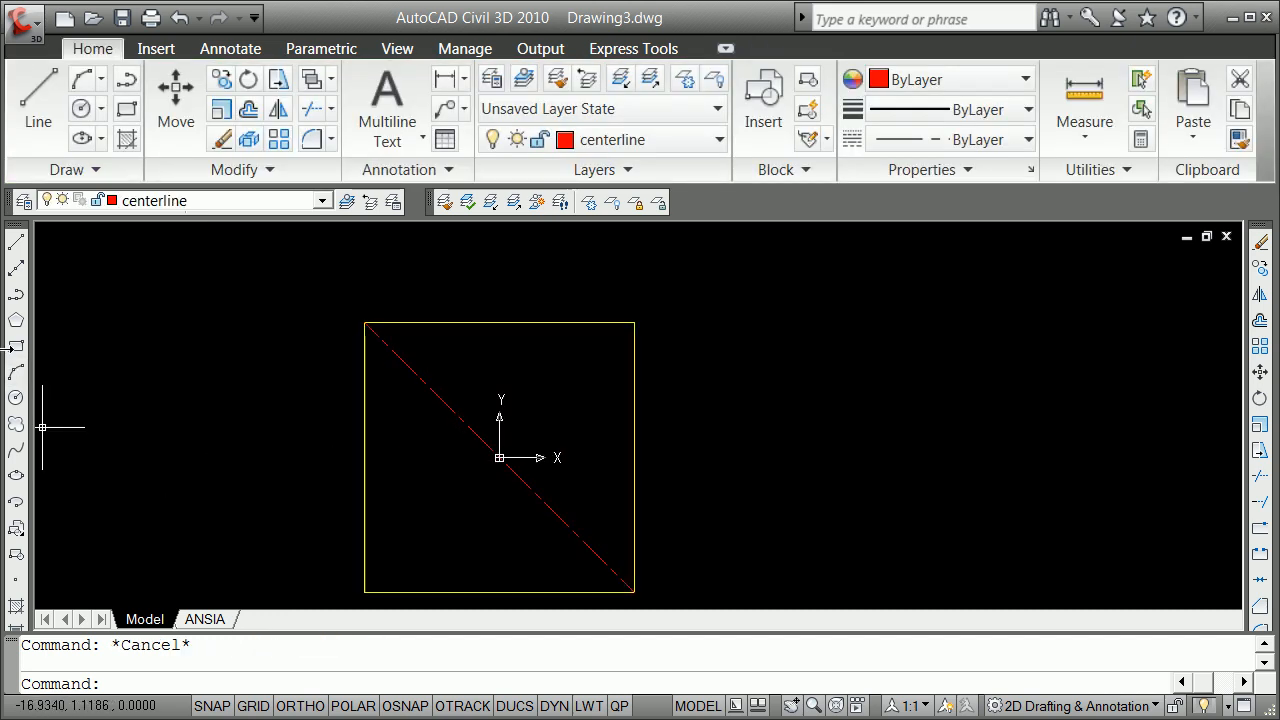
left_click(17, 399)
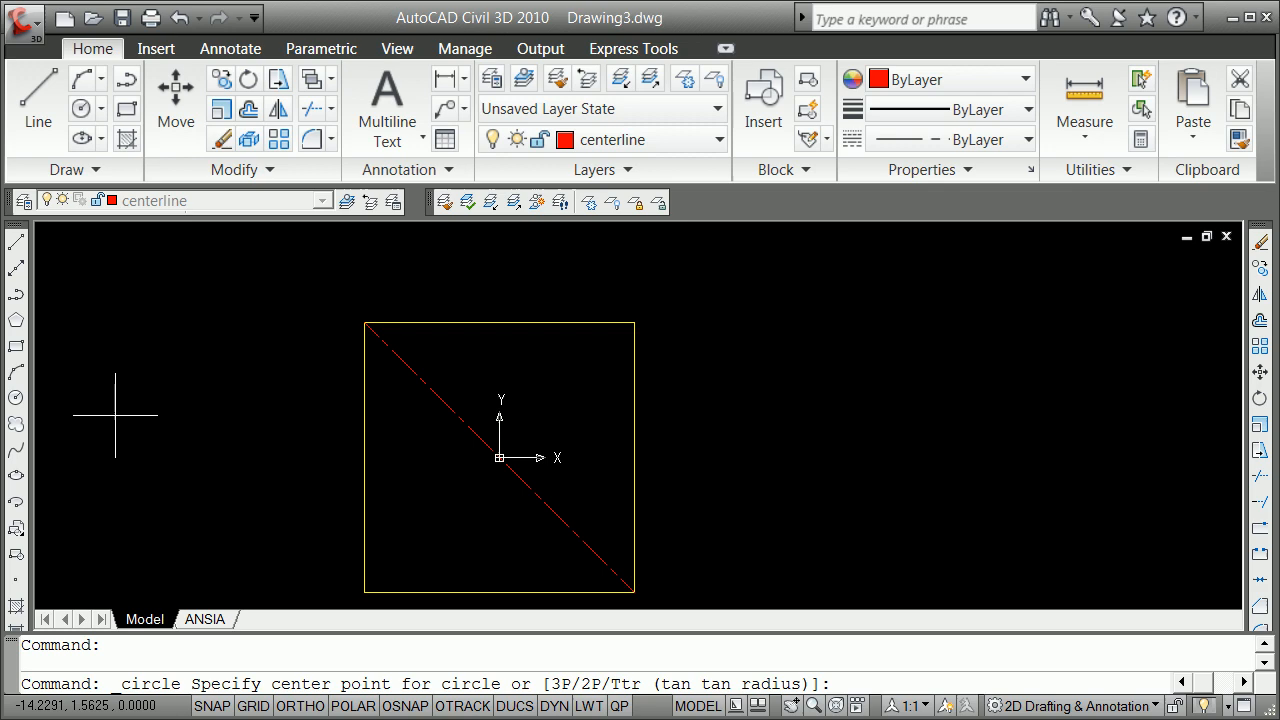
right_click(208, 378, "shift")
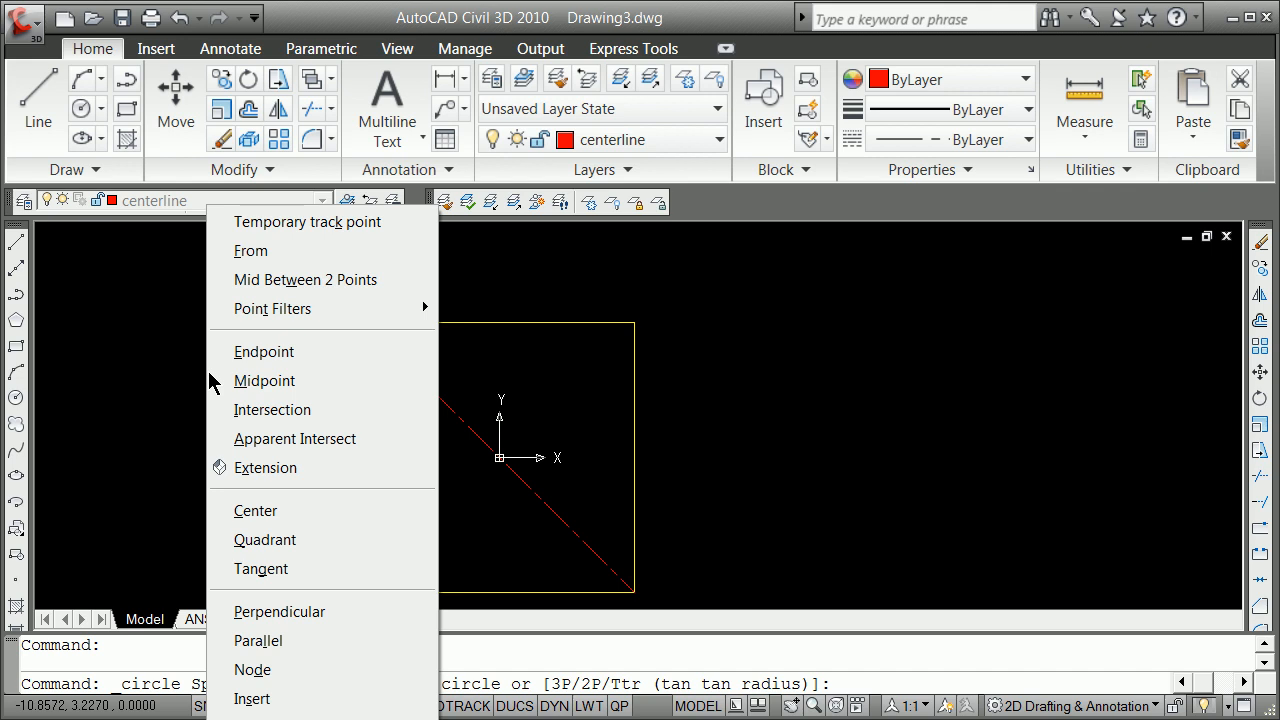
left_click(265, 381)
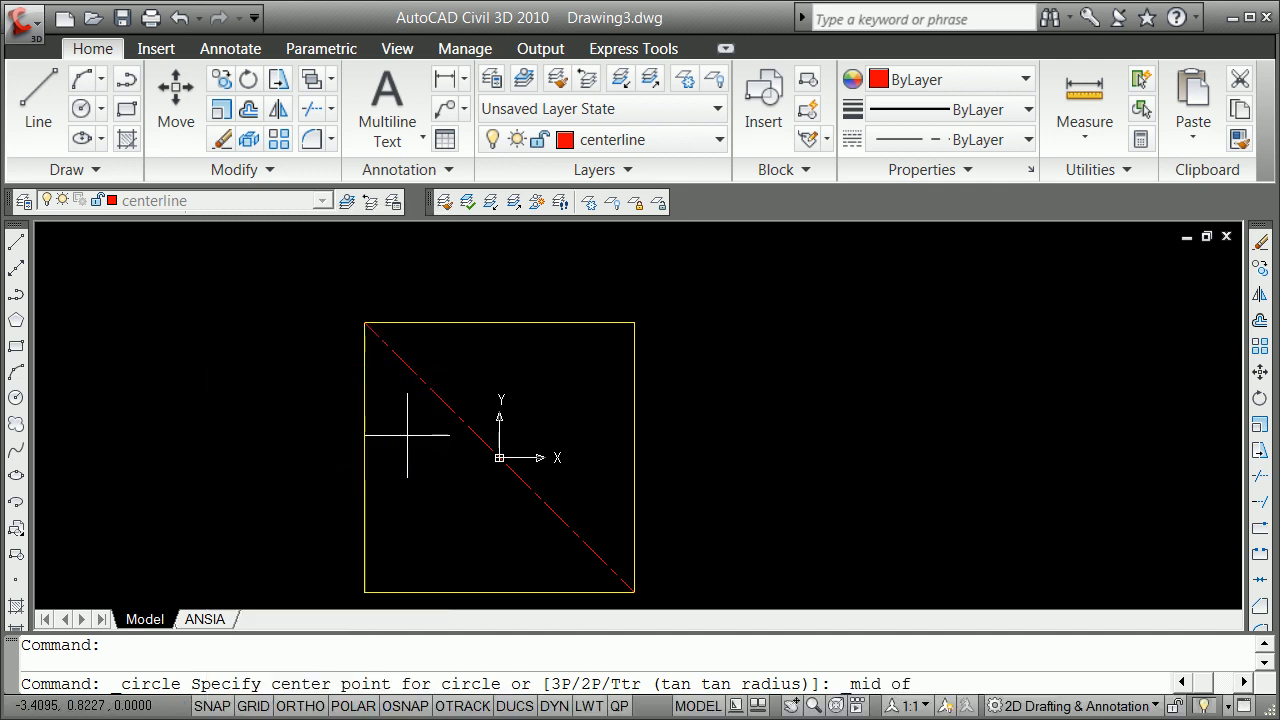
left_click(499, 457)
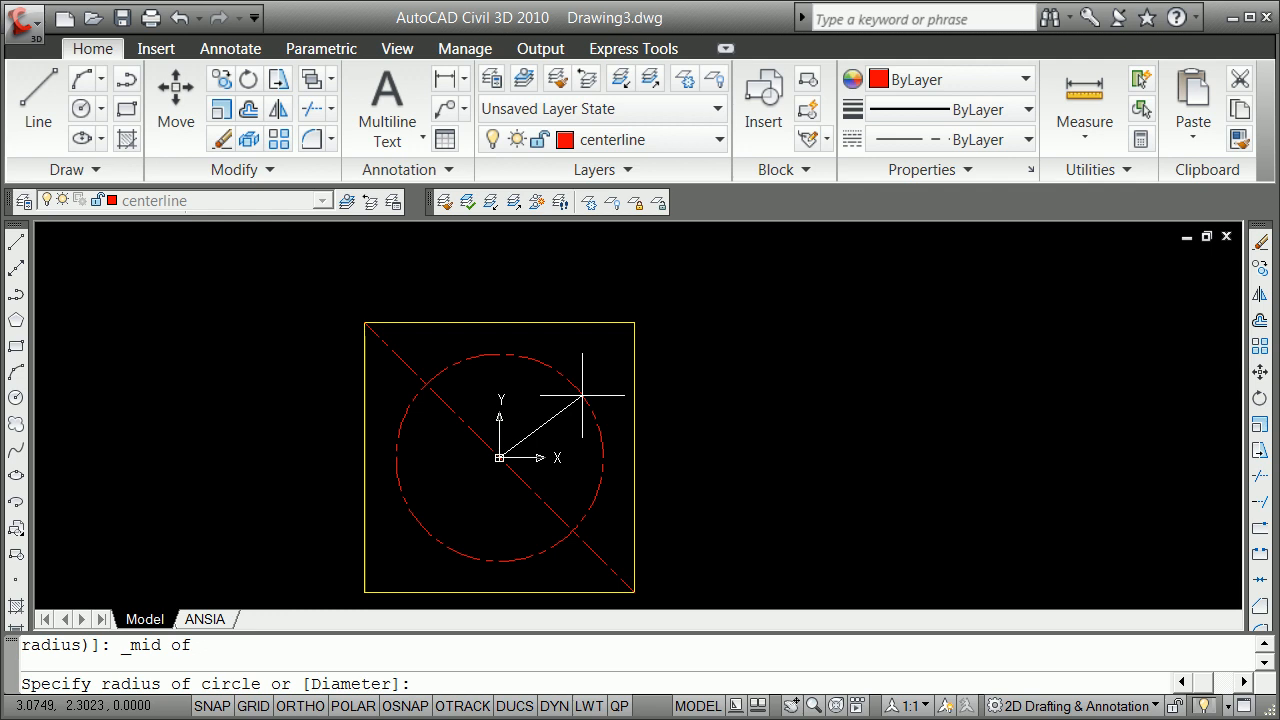
key("Return")
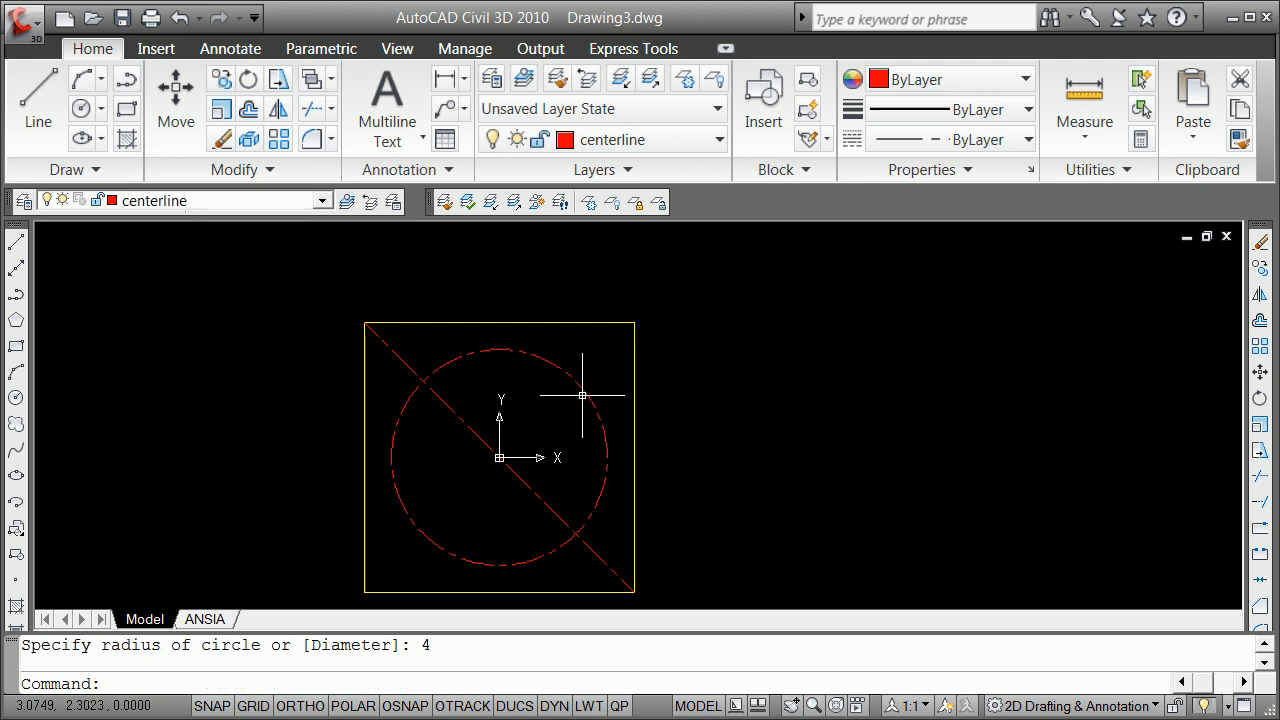
Step: Turn on Quick Properties, change the circle's layer to object and clear the selection
left_click(571, 377)
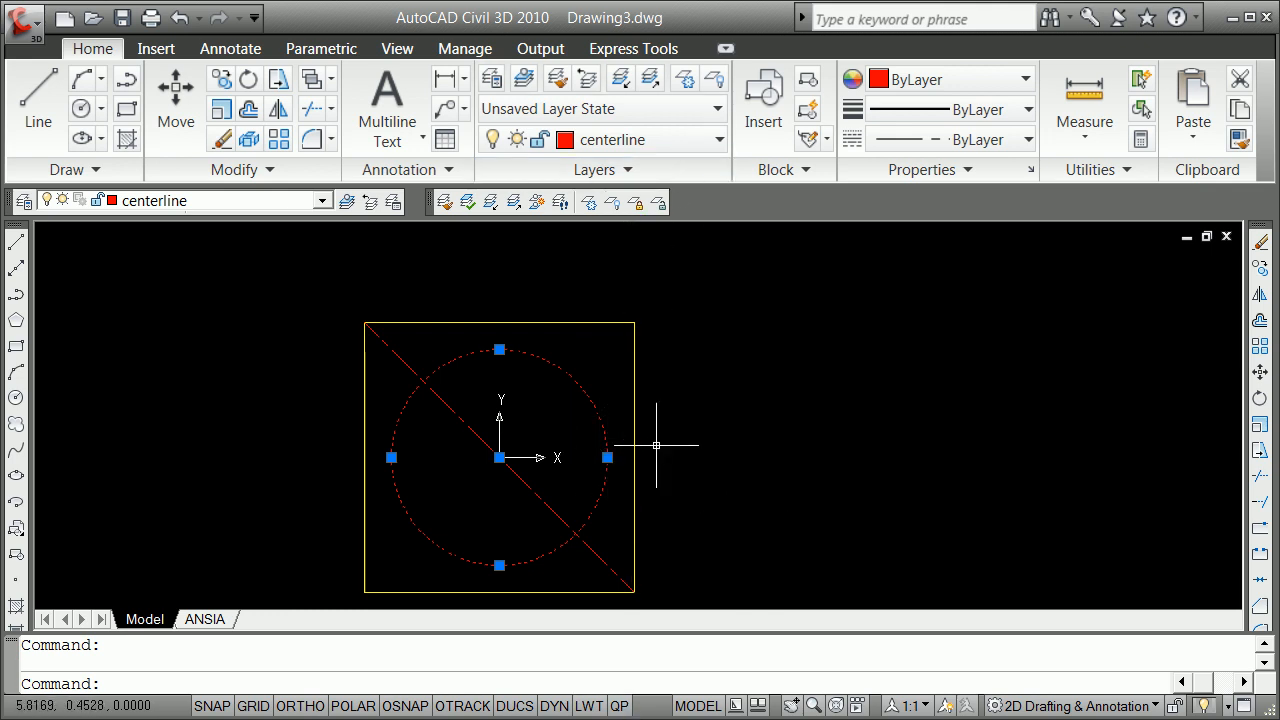
left_click(619, 706)
left_click(980, 578)
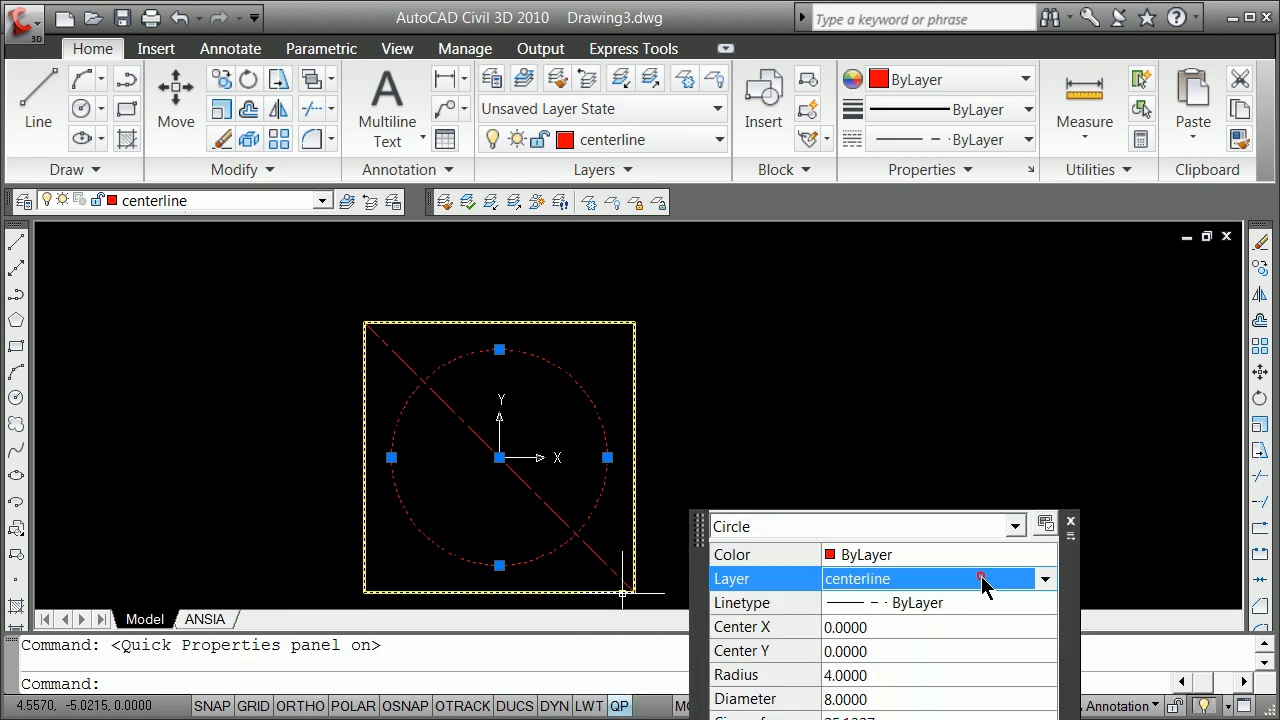
left_click(1045, 574)
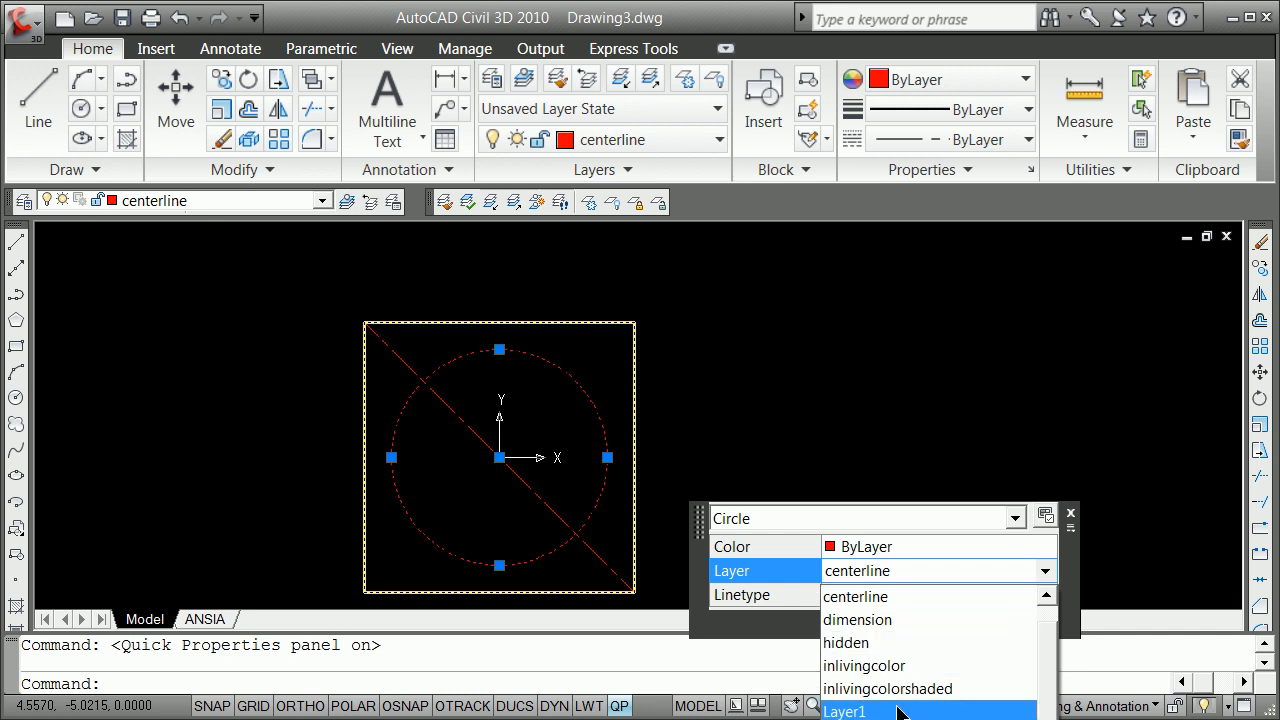
left_click(855, 633)
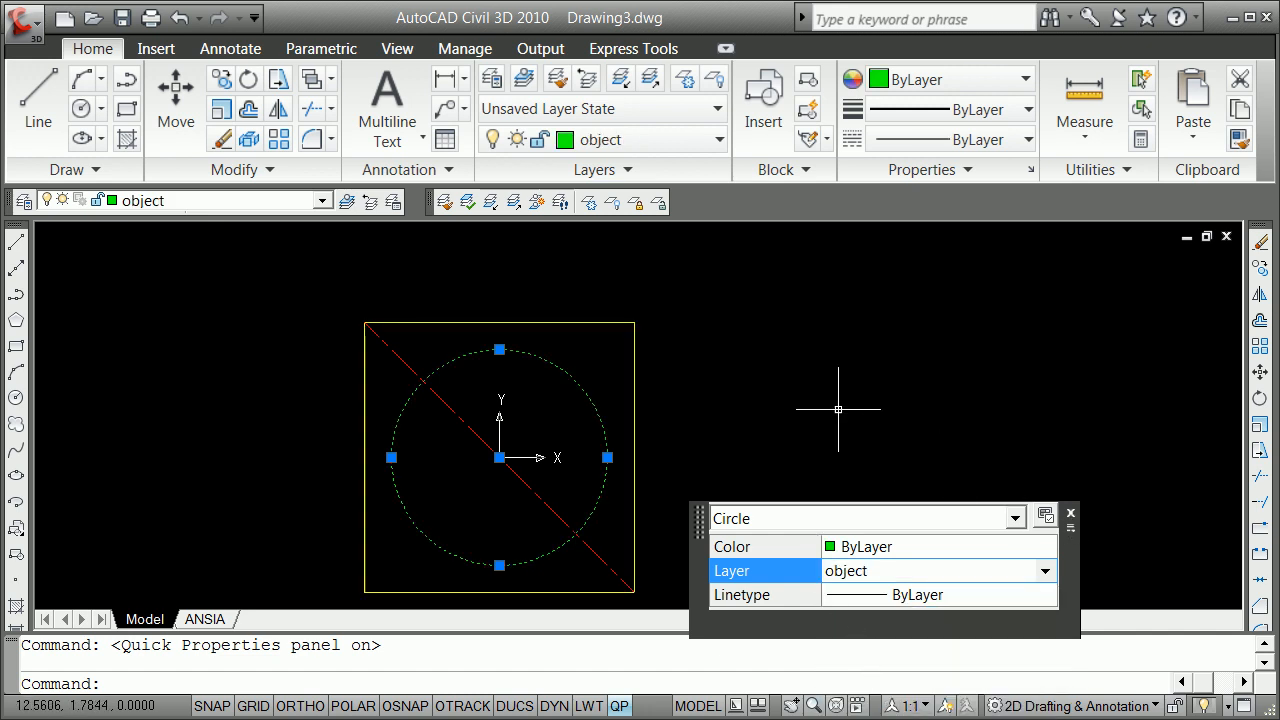
key("Escape")
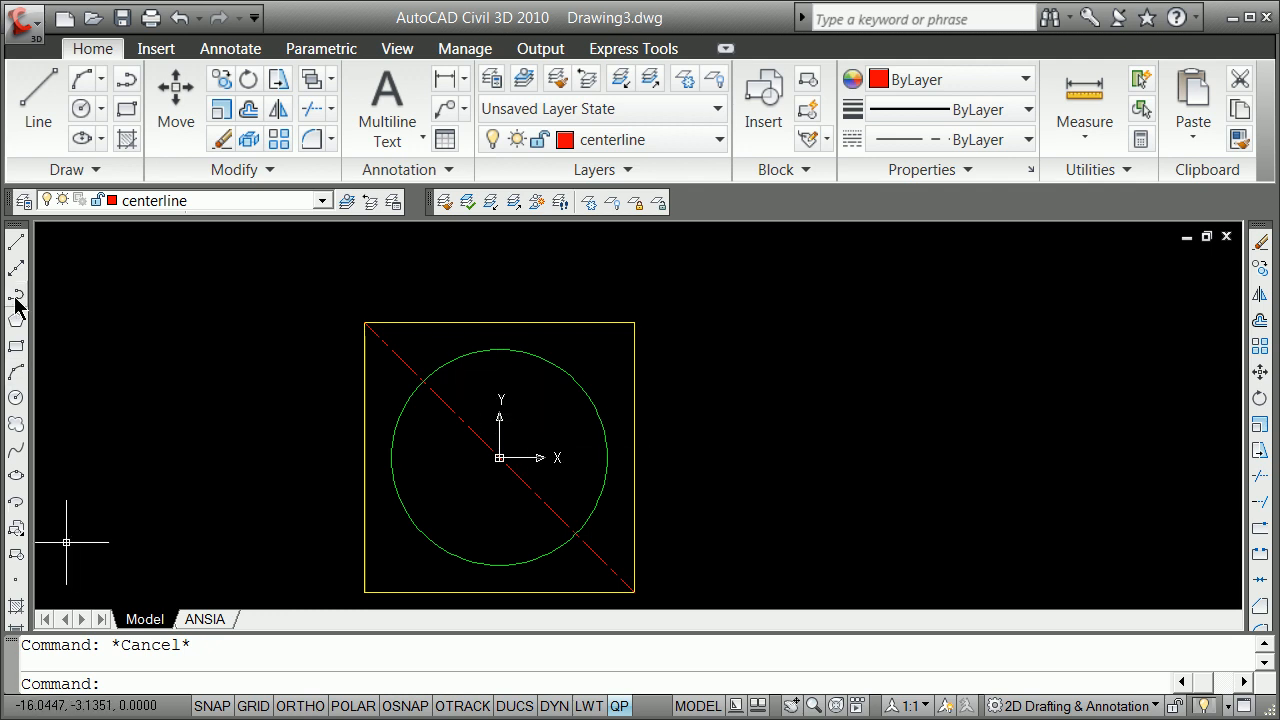
left_click(16, 242)
right_click(161, 379, "shift")
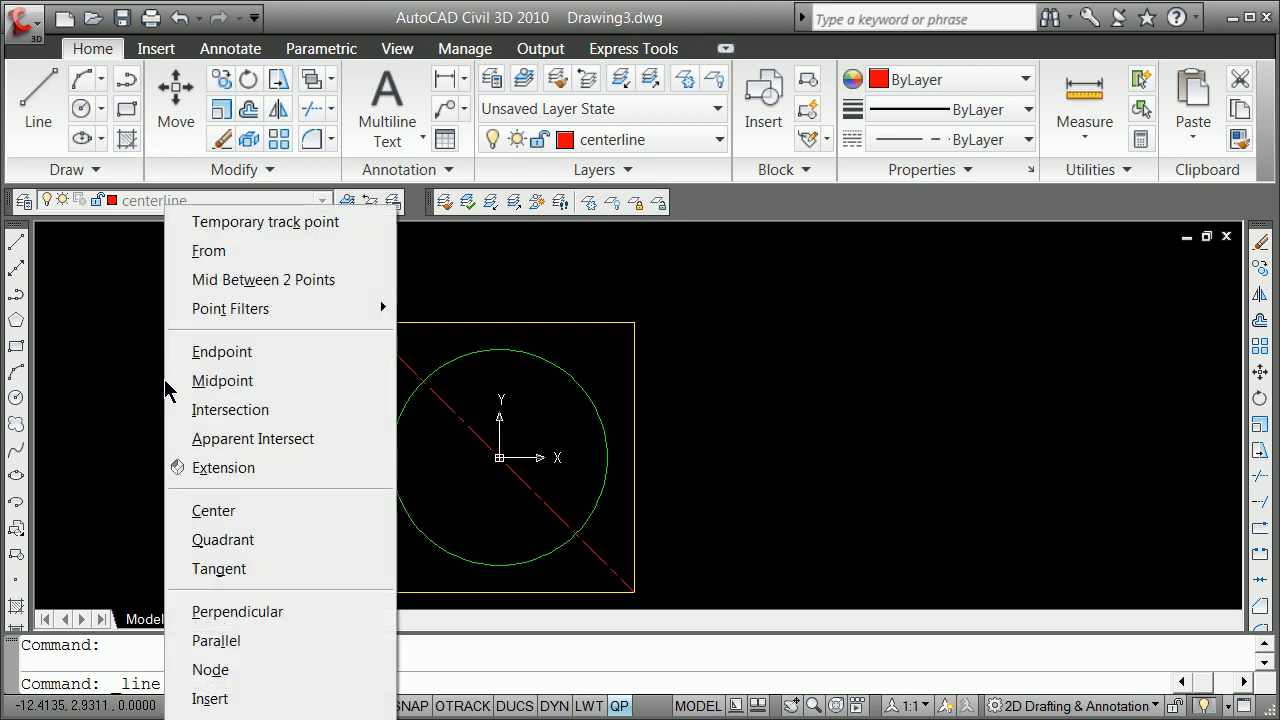
left_click(245, 382)
left_click(500, 453)
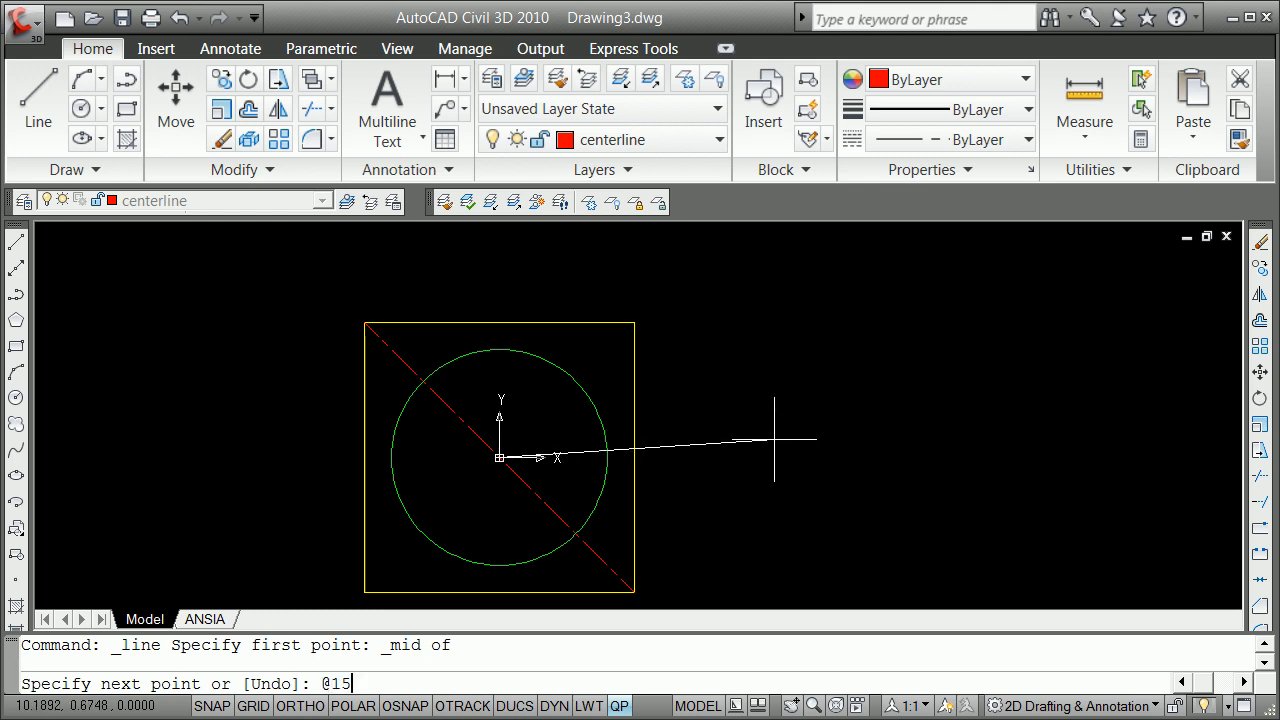
type("@15<0")
key("Return")
key("Return")
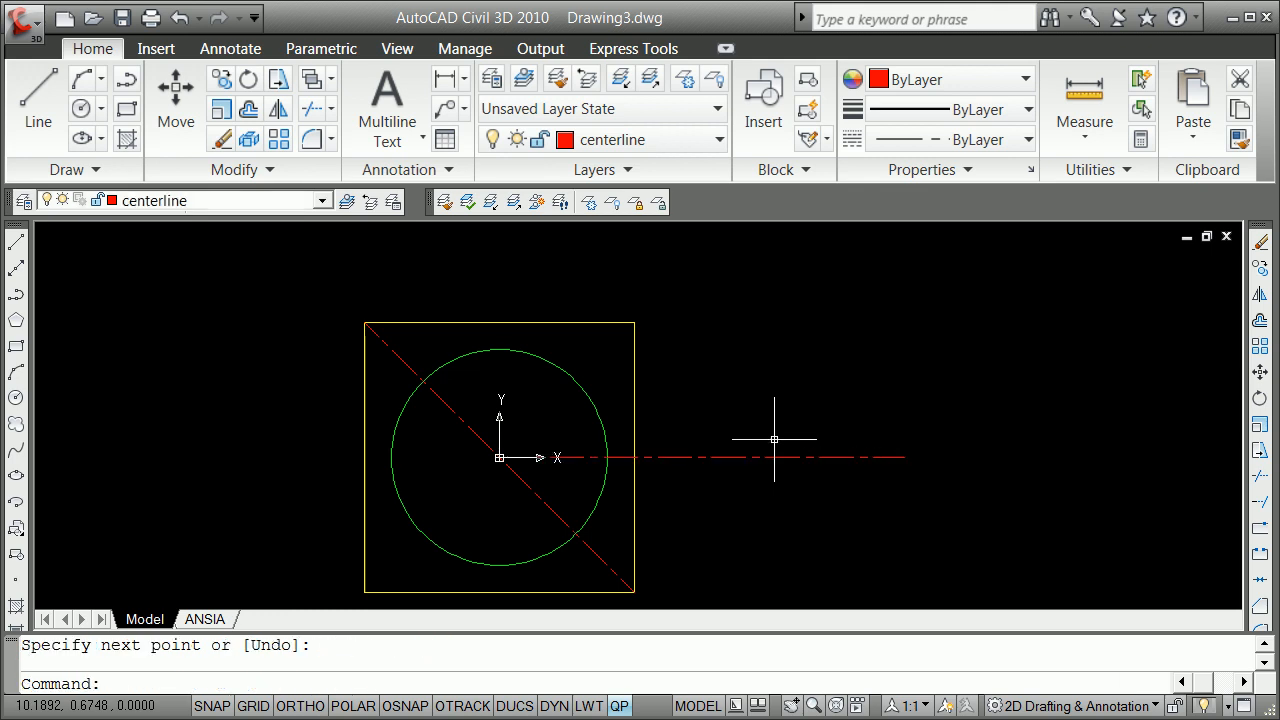
key("Escape")
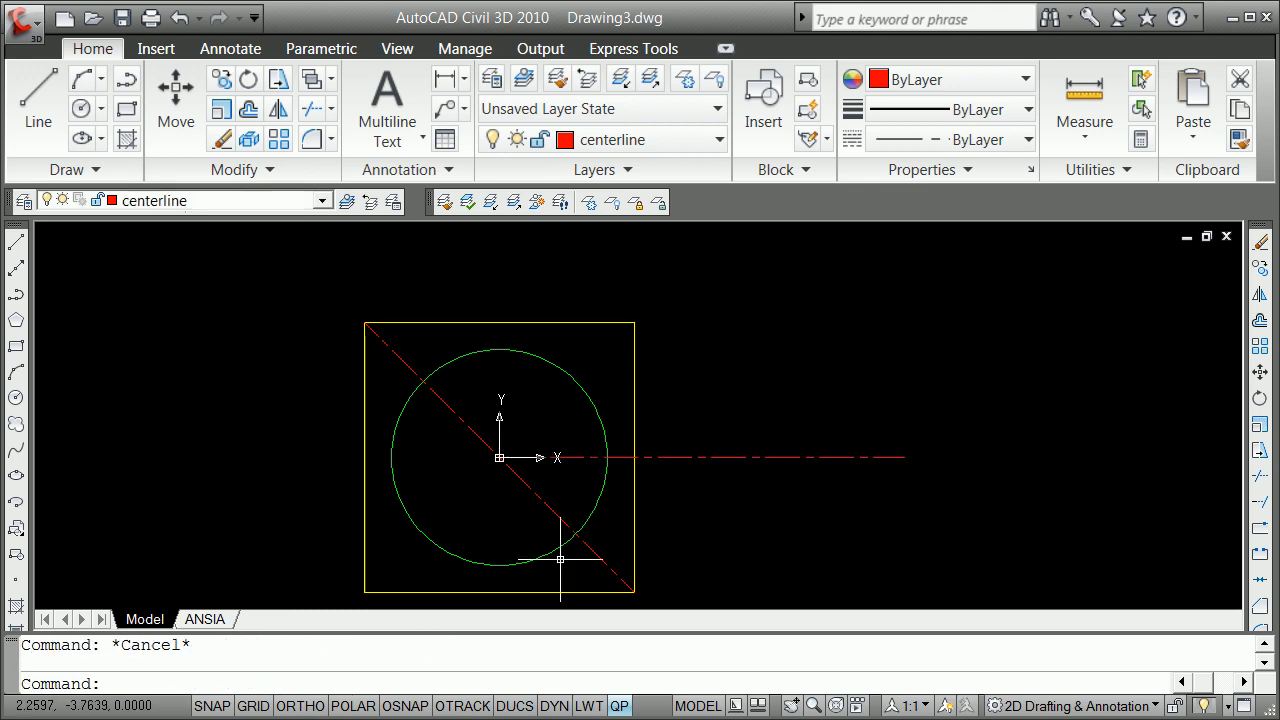
Step: Make a rotated copy of the horizontal centerline about its end at the origin, pointing vertically upward, and clear the selection
left_click(619, 457)
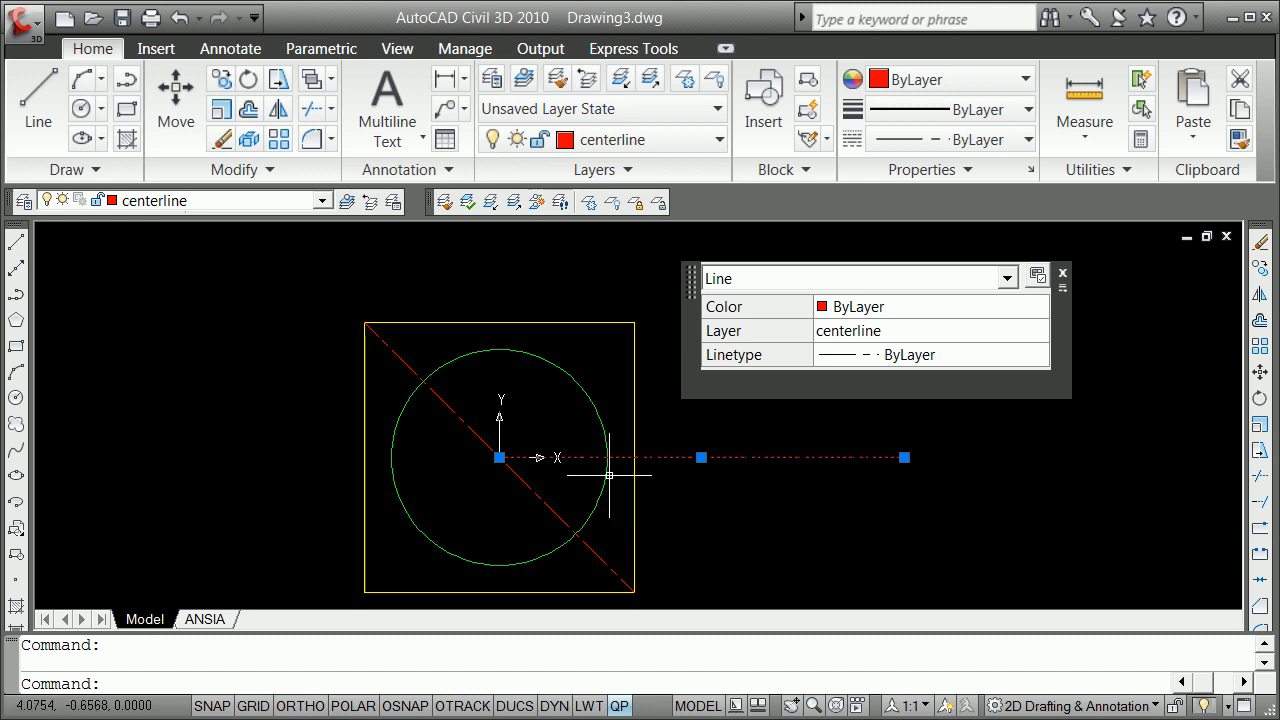
left_click(499, 457)
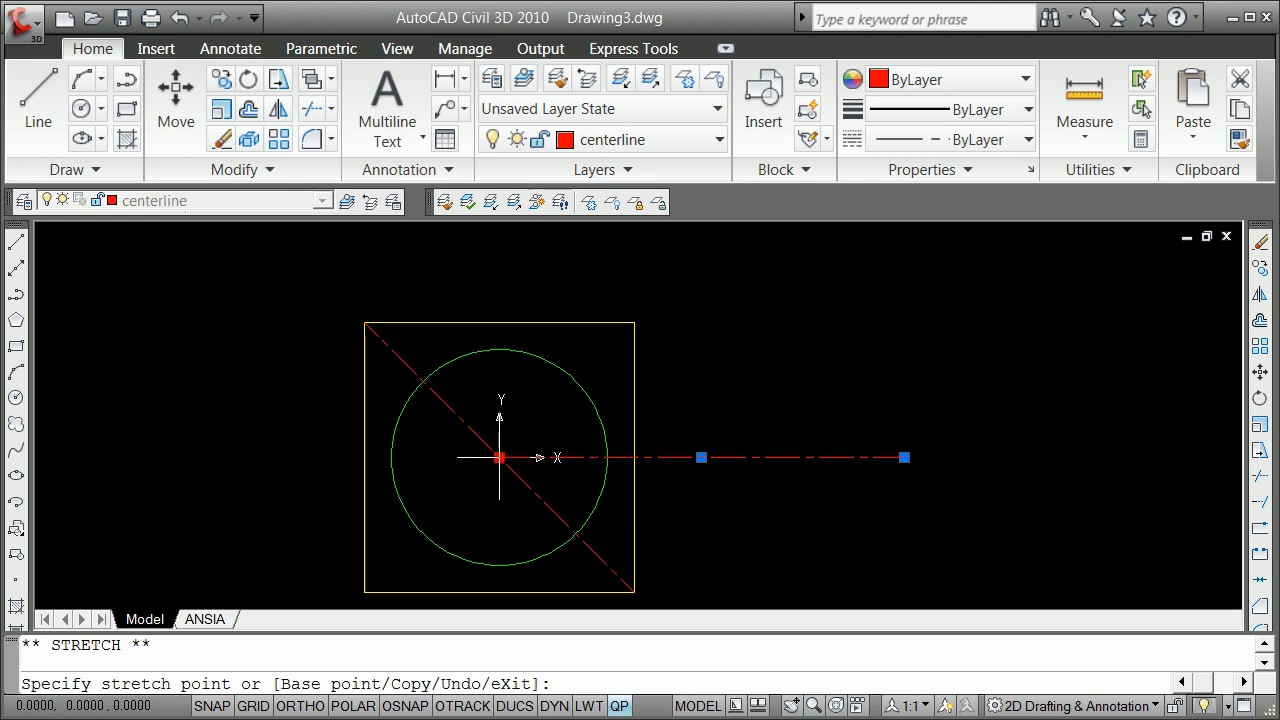
key("space")
key("space")
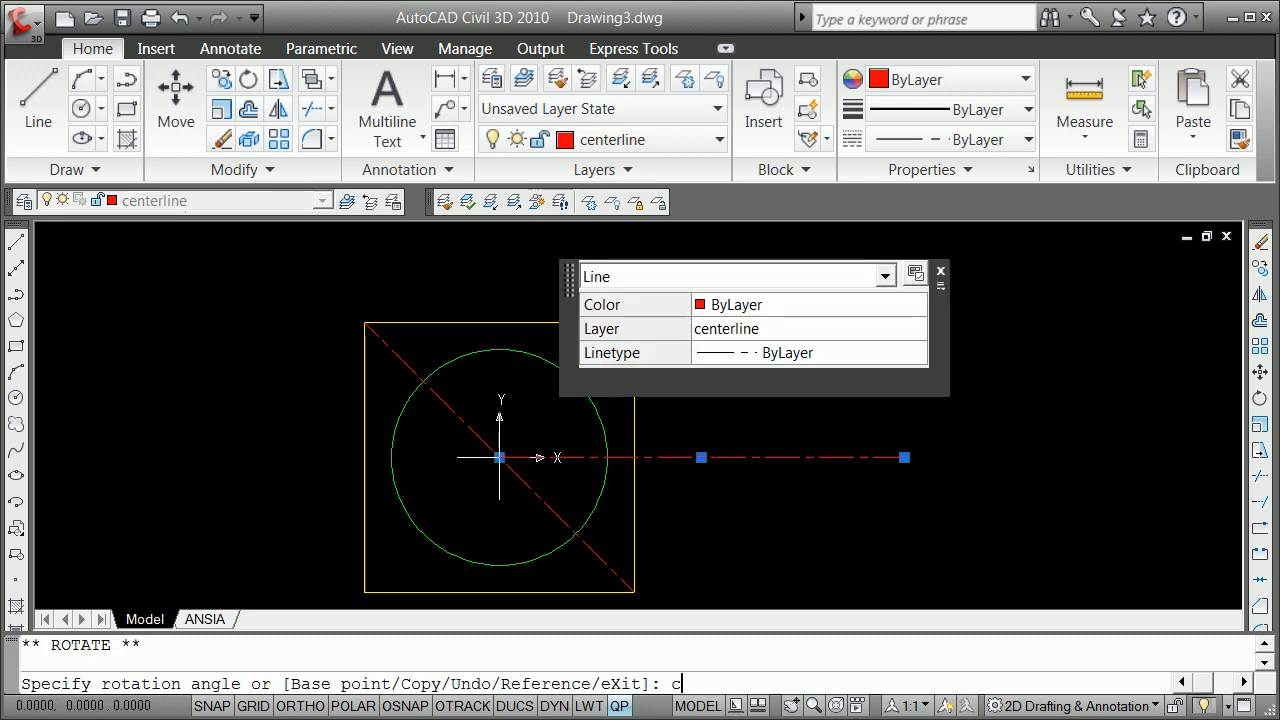
type("c")
key("Return")
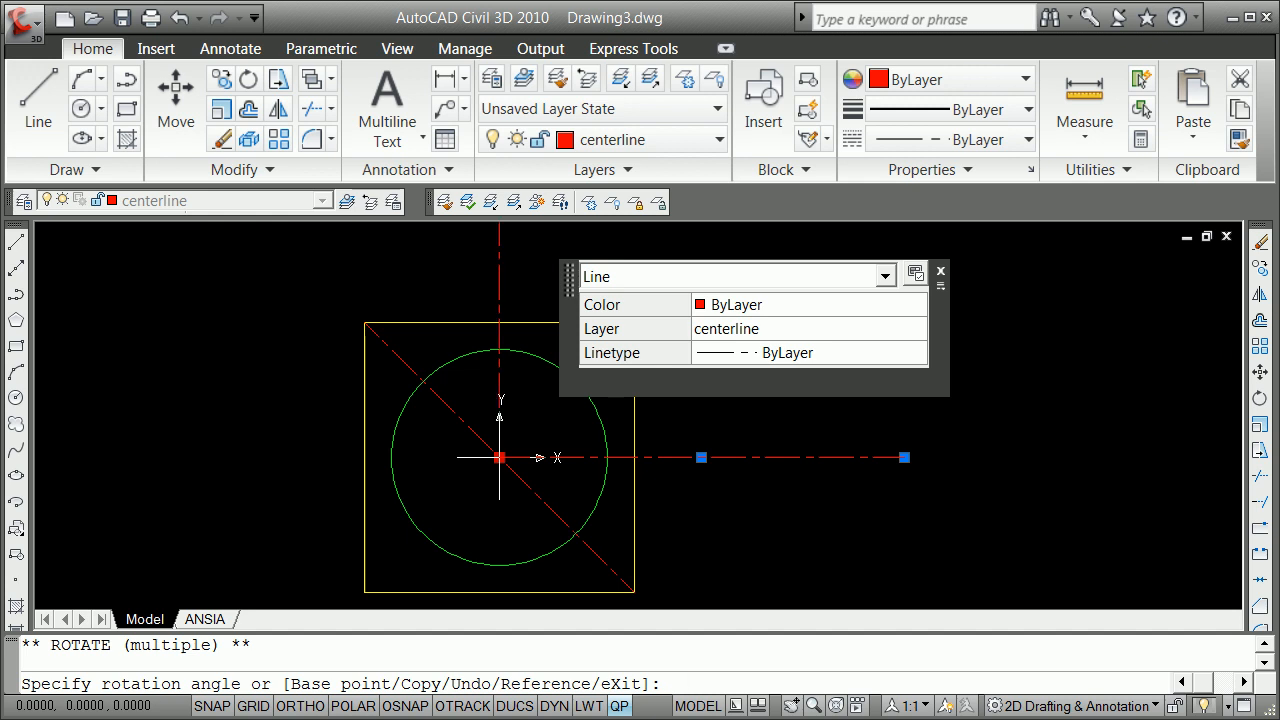
key("Escape")
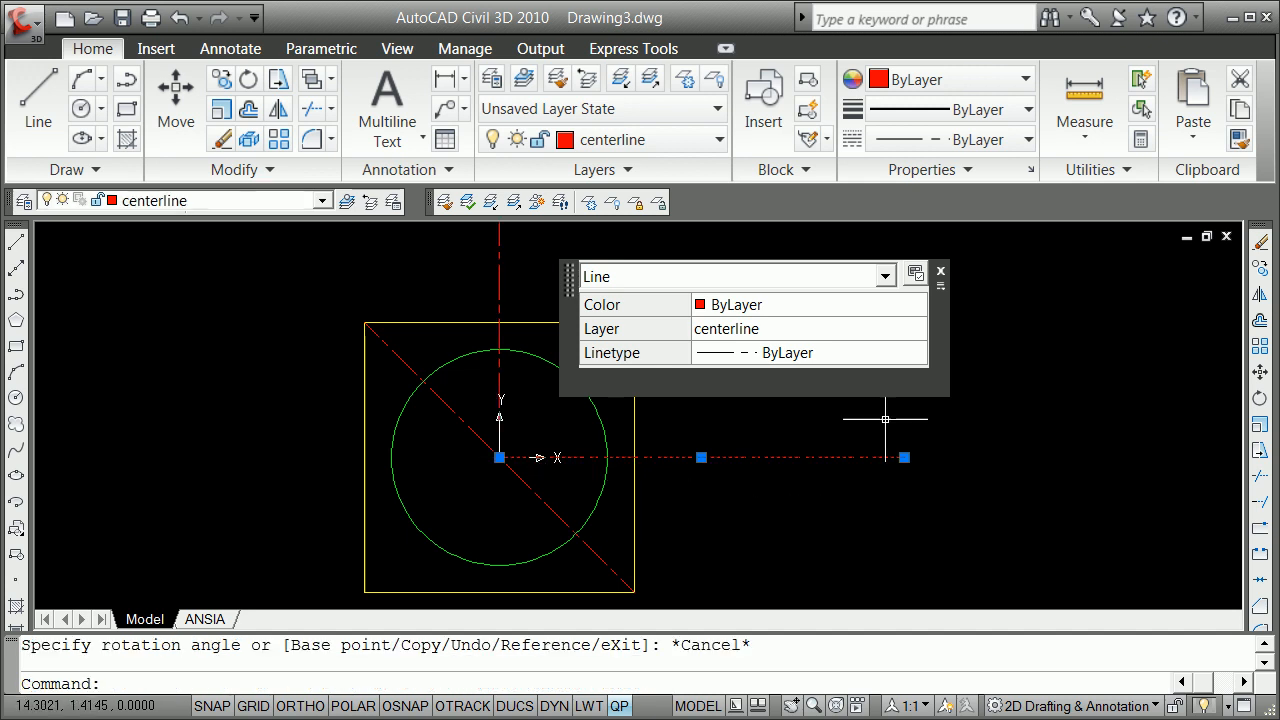
left_click(940, 272)
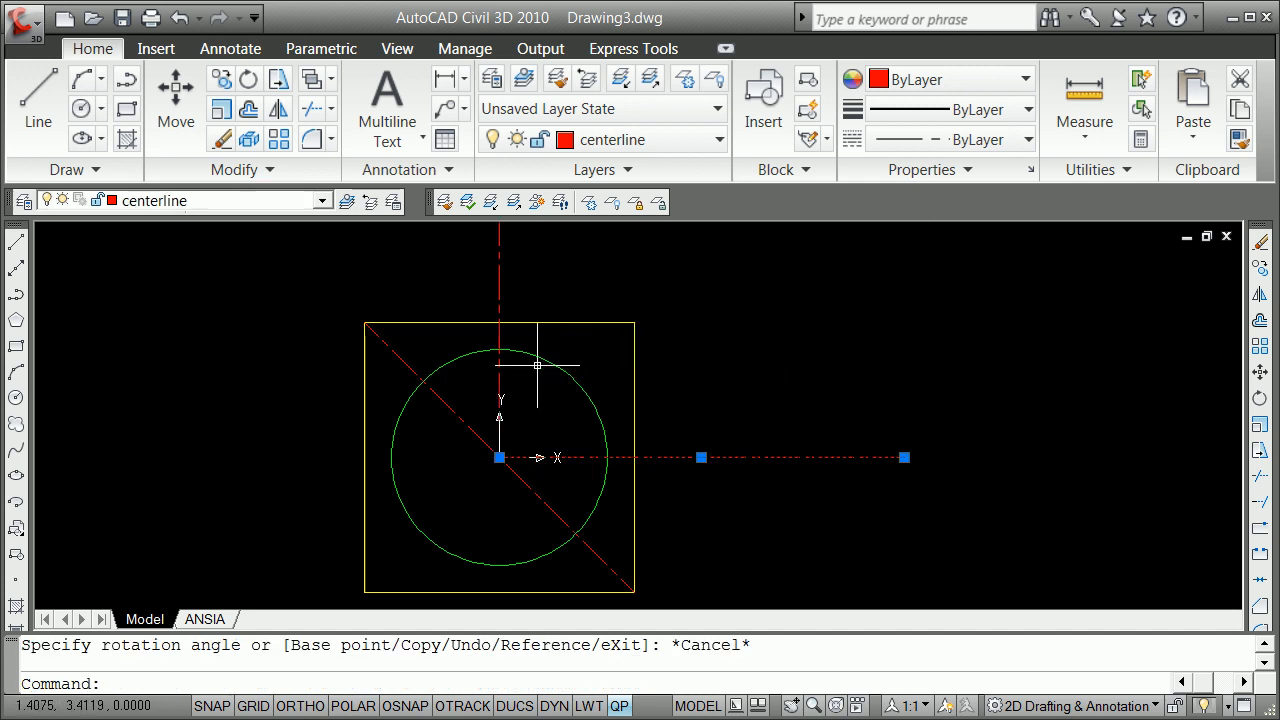
scroll(510, 362, "up", 5)
scroll(457, 306, "down", 5)
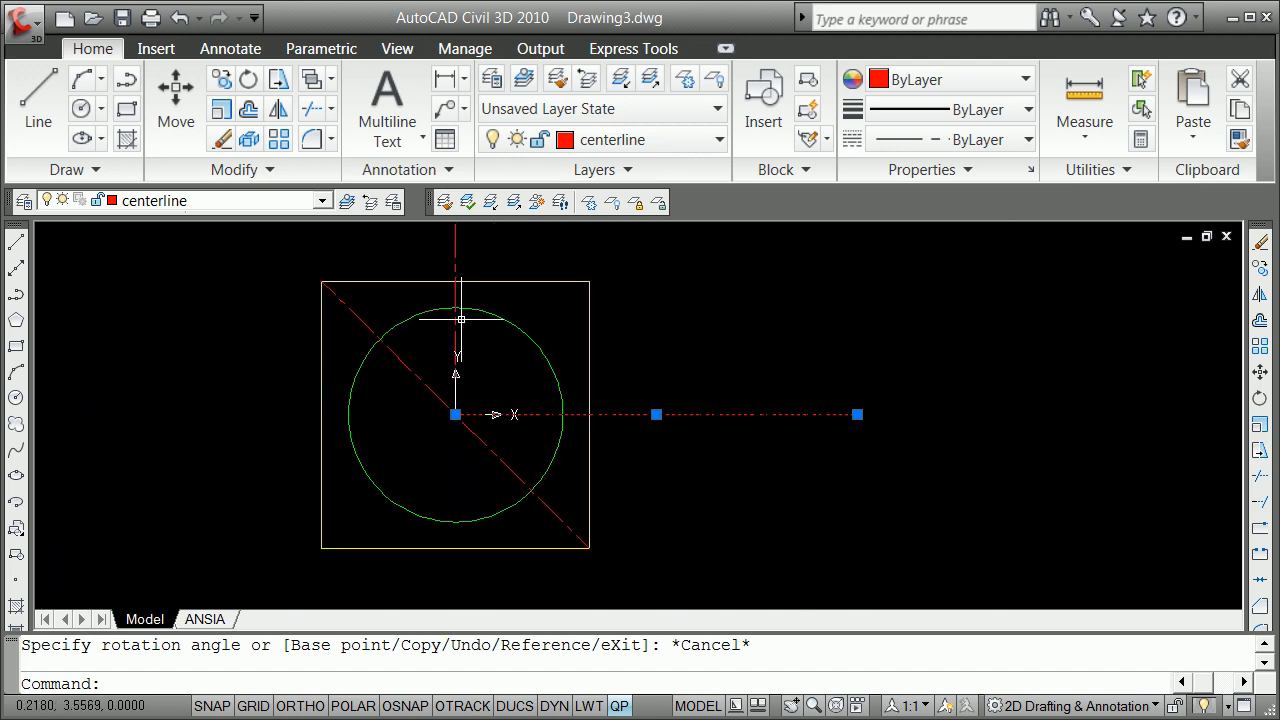
key("Escape")
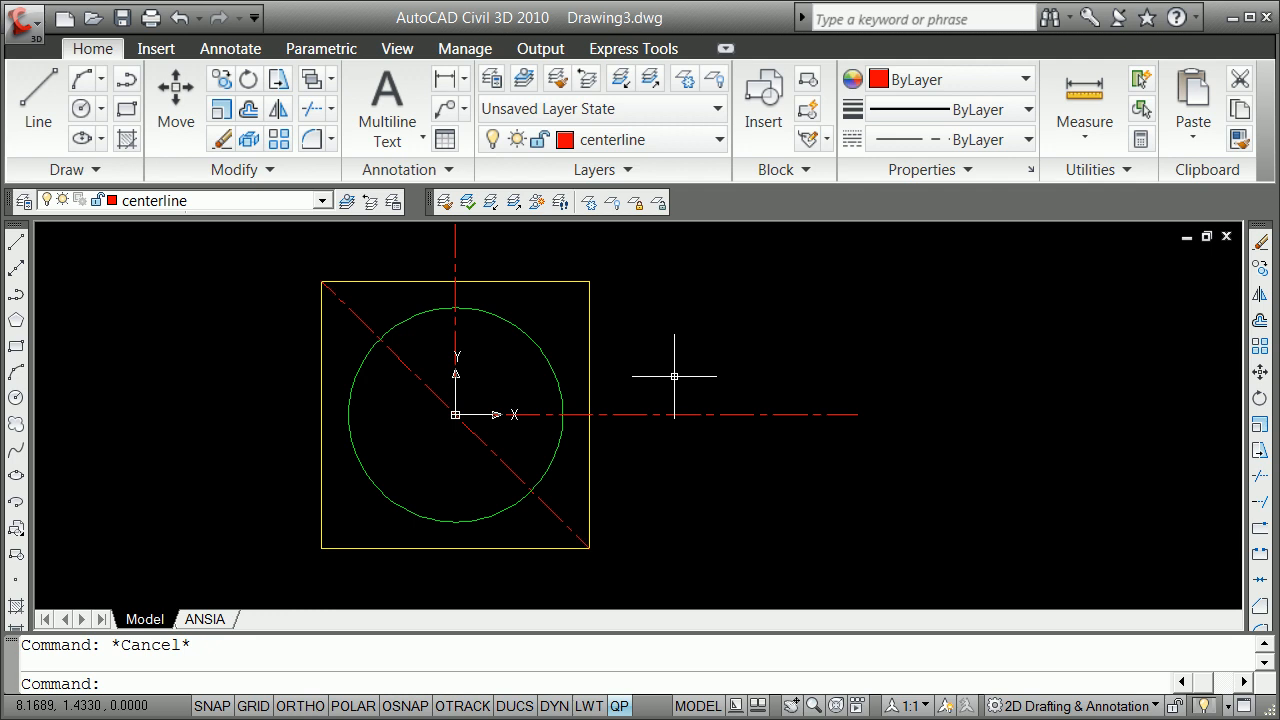
Step: Set the linetype of both the centerline layer and the hidden layer to Continuous
left_click(24, 201)
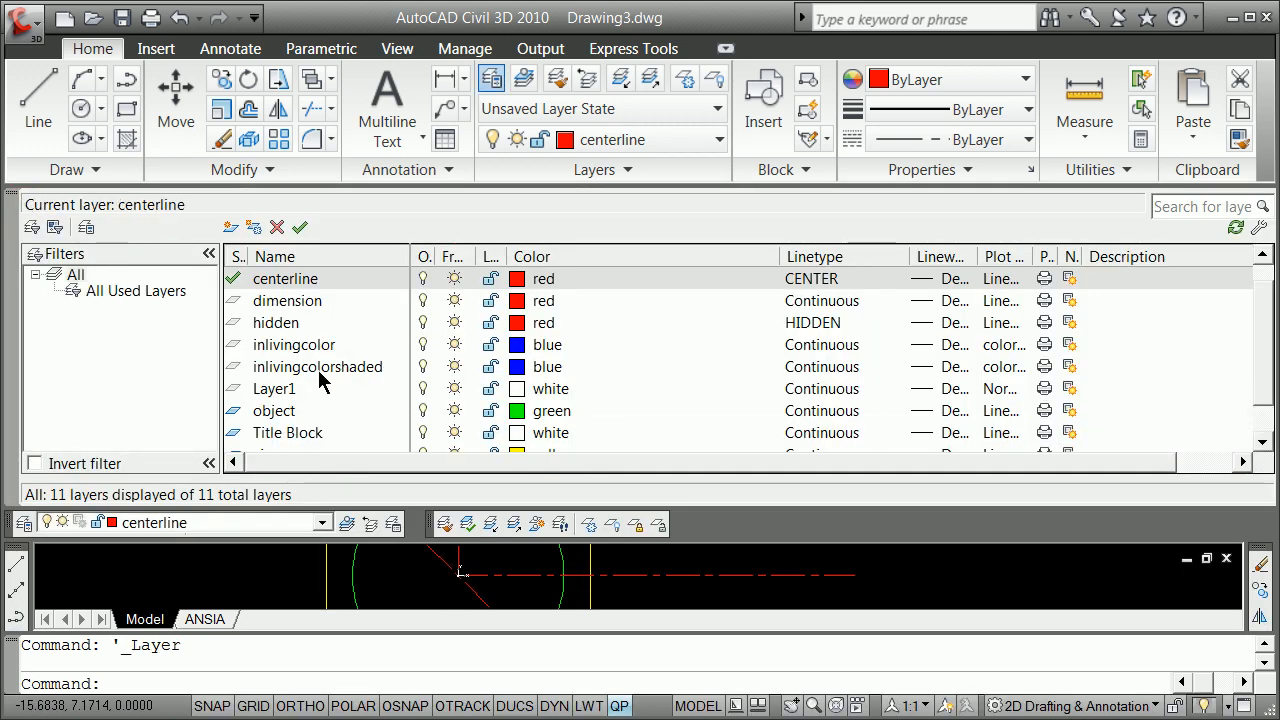
left_click(826, 280)
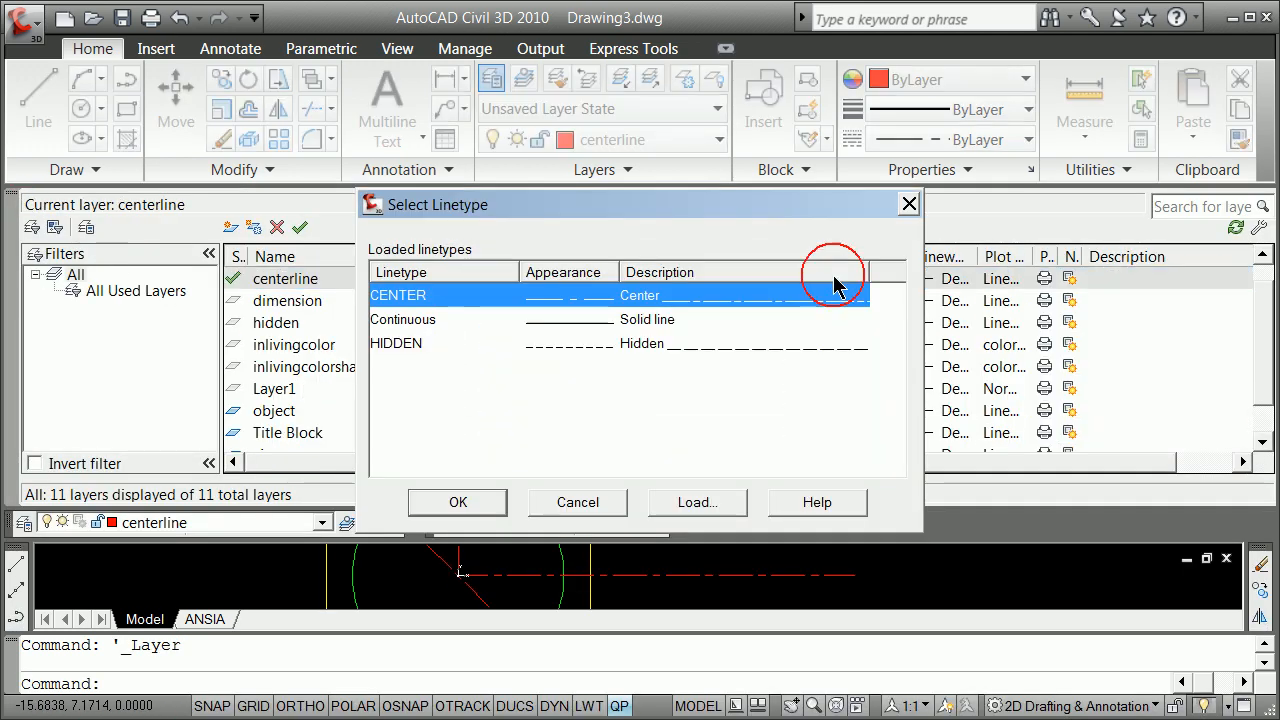
left_click(414, 319)
left_click(460, 500)
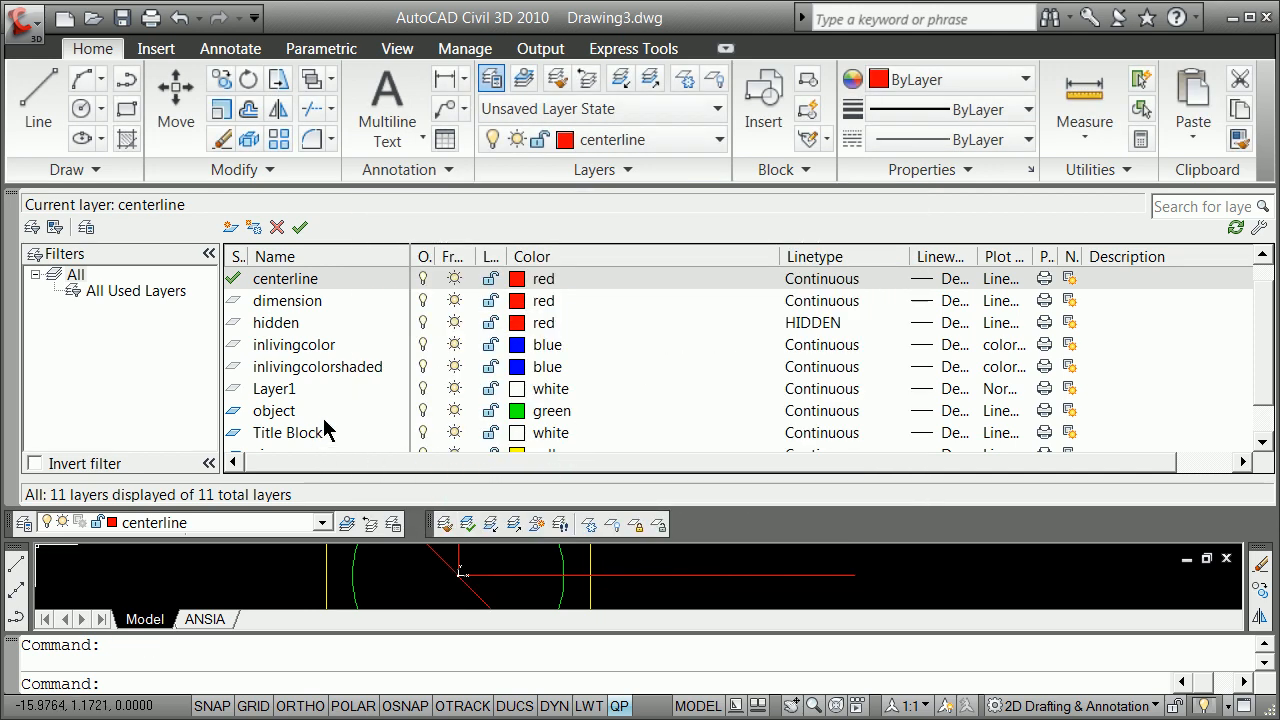
left_click(820, 333)
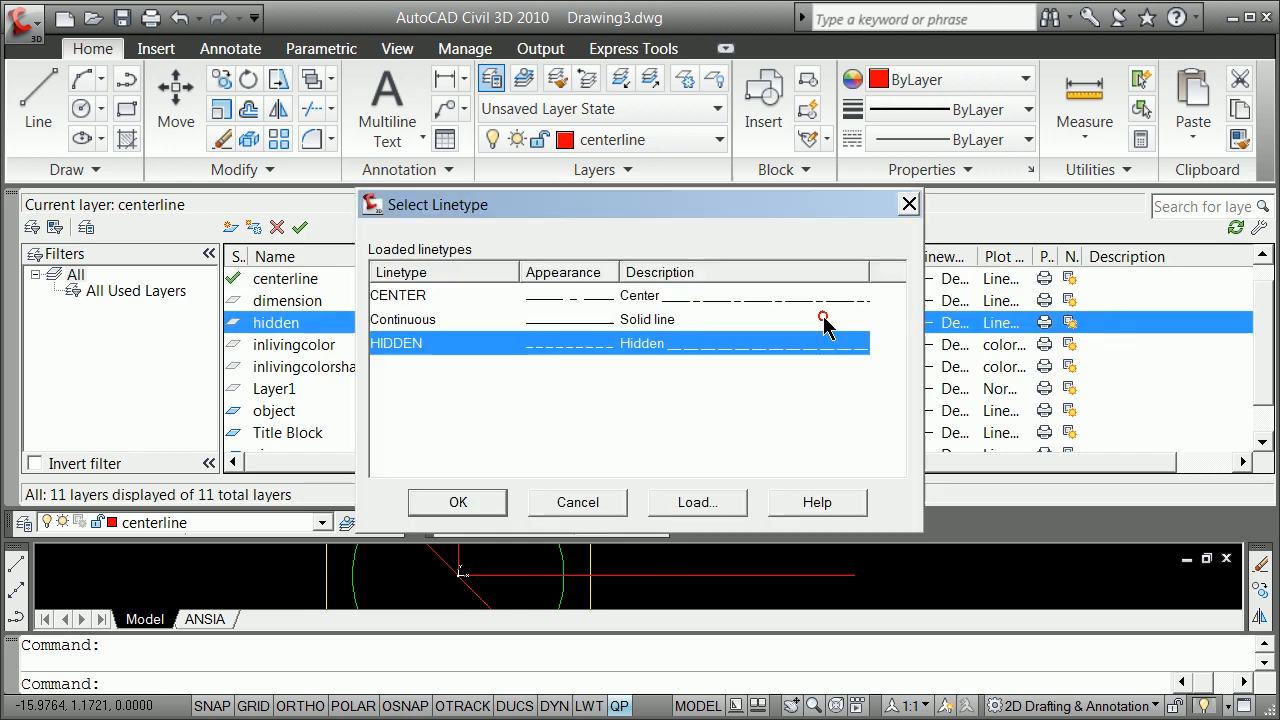
left_click(407, 324)
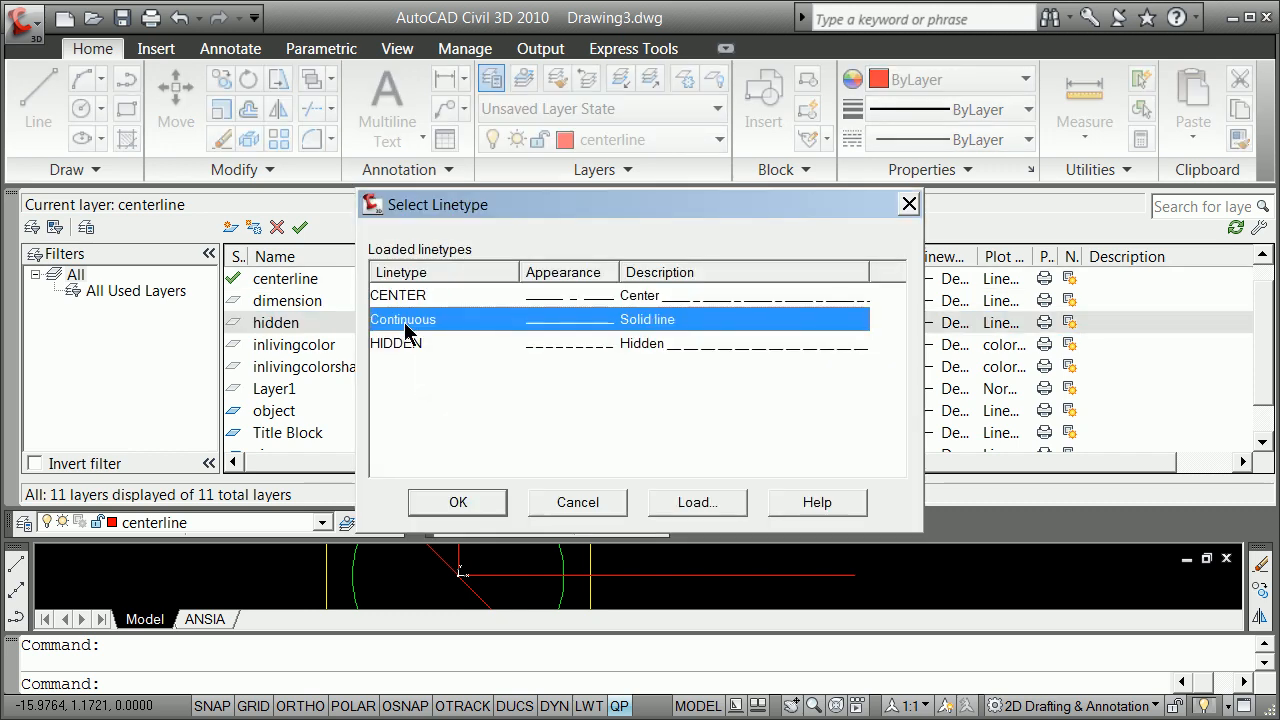
left_click(465, 509)
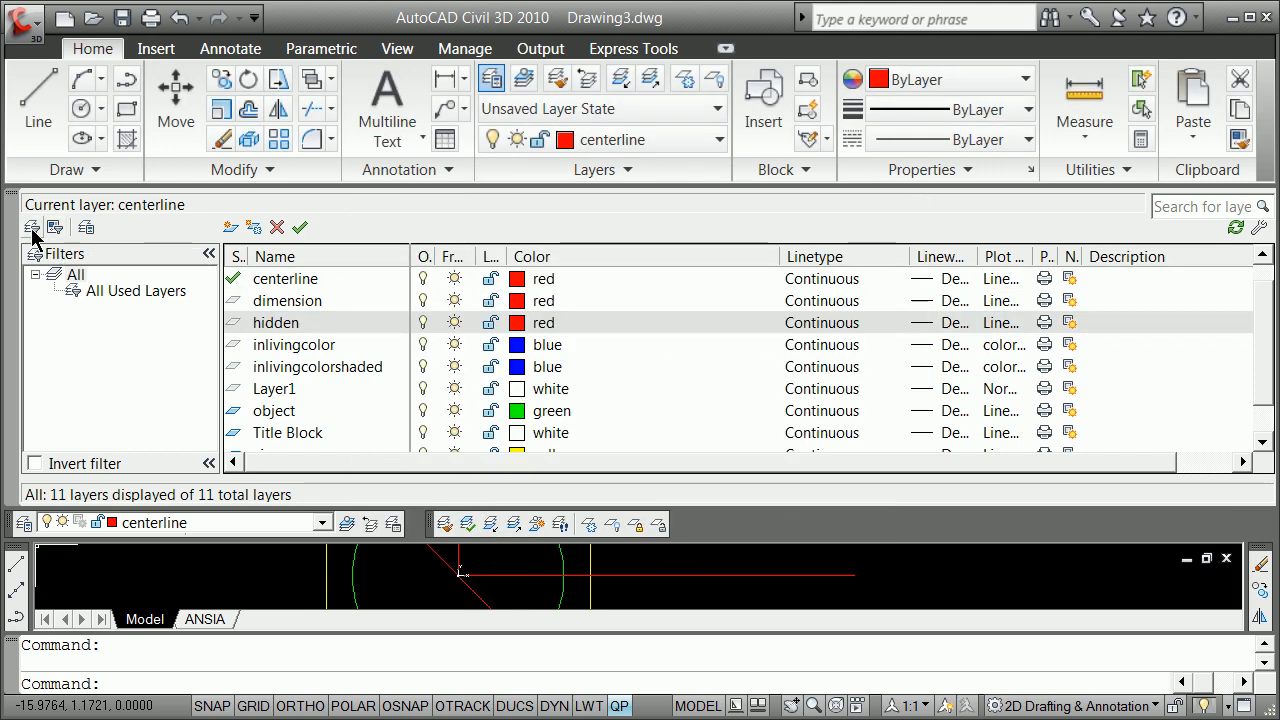
Step: Save the current layer settings as a new layer state named updated_no_special_lines and close the layer manager
left_click(87, 228)
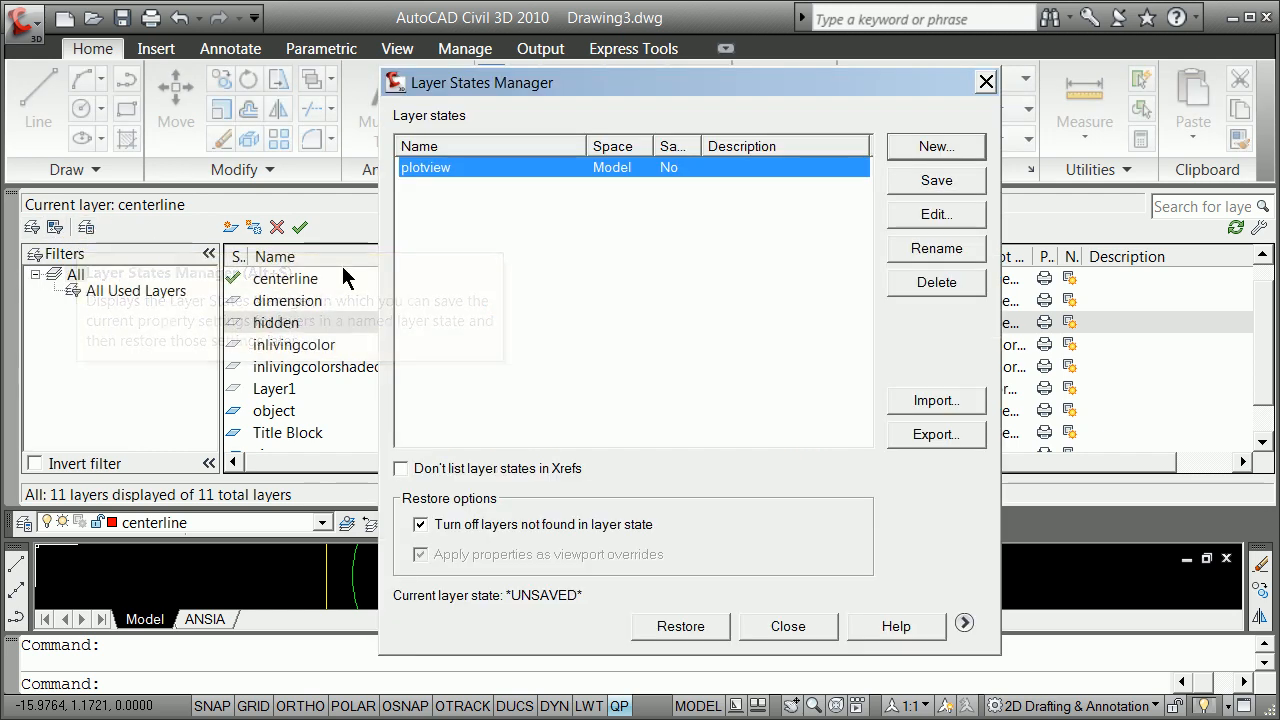
left_click(934, 148)
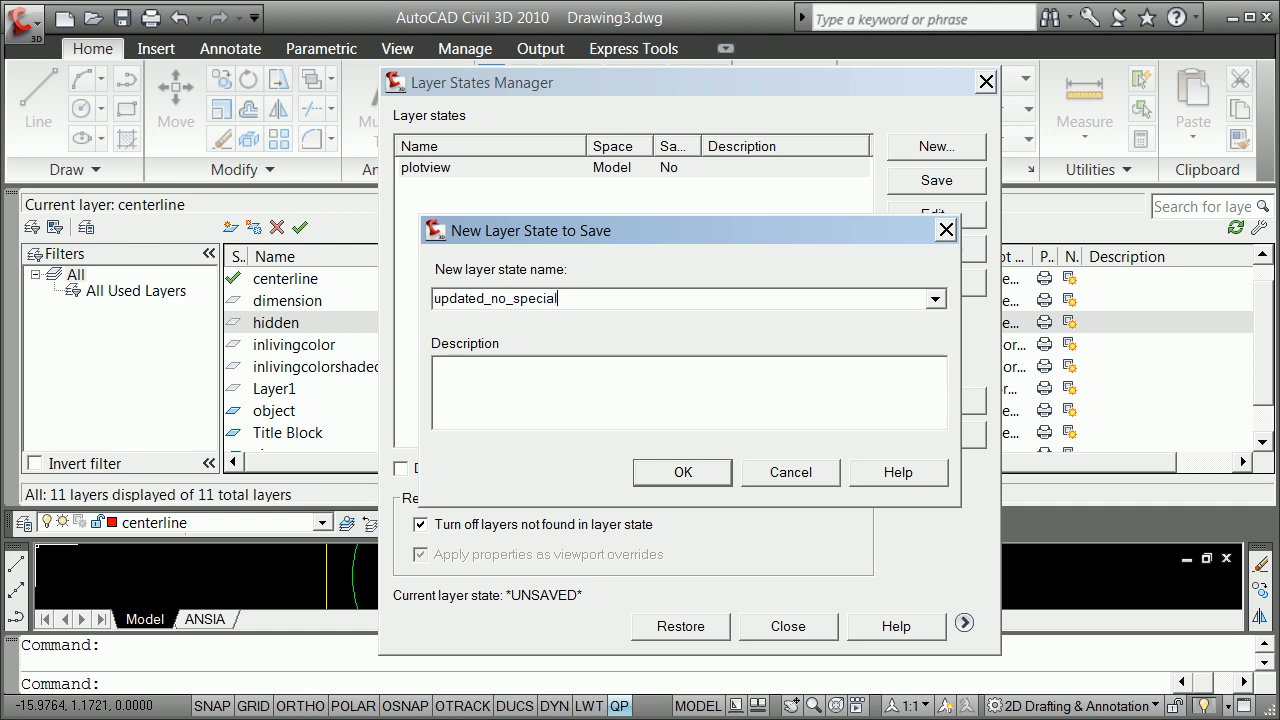
type("ines")
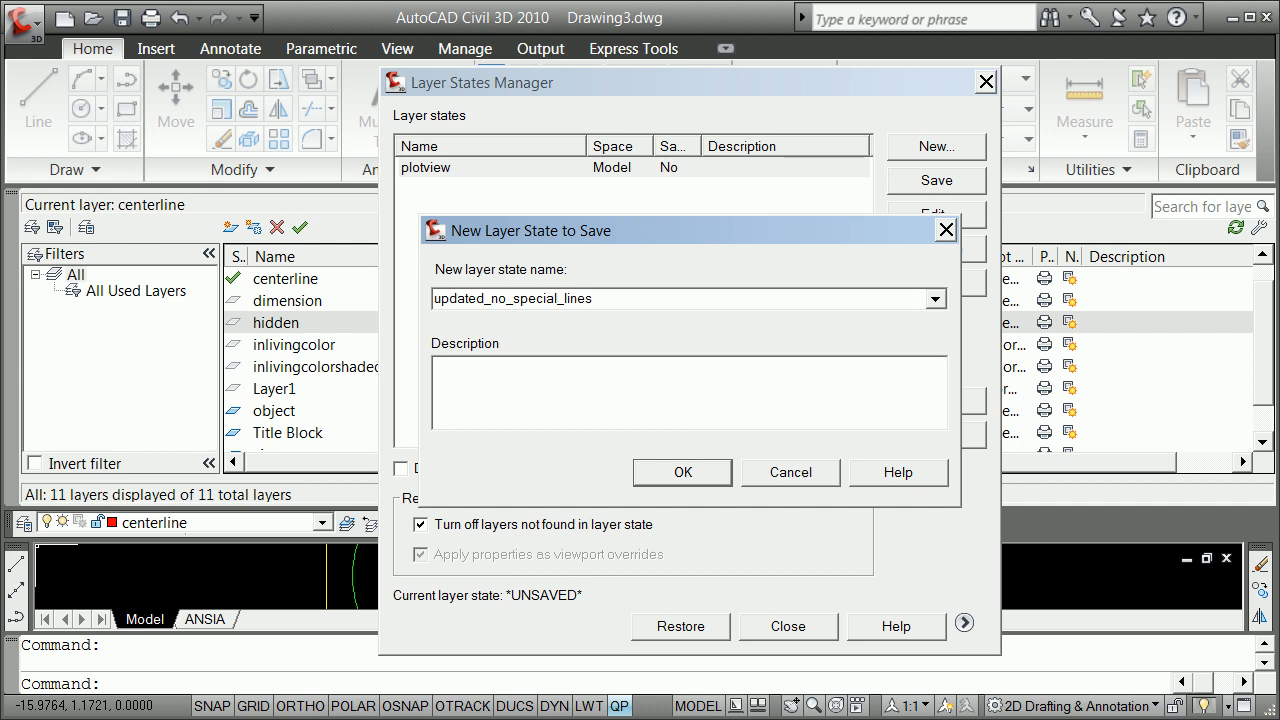
left_click(683, 472)
left_click(787, 626)
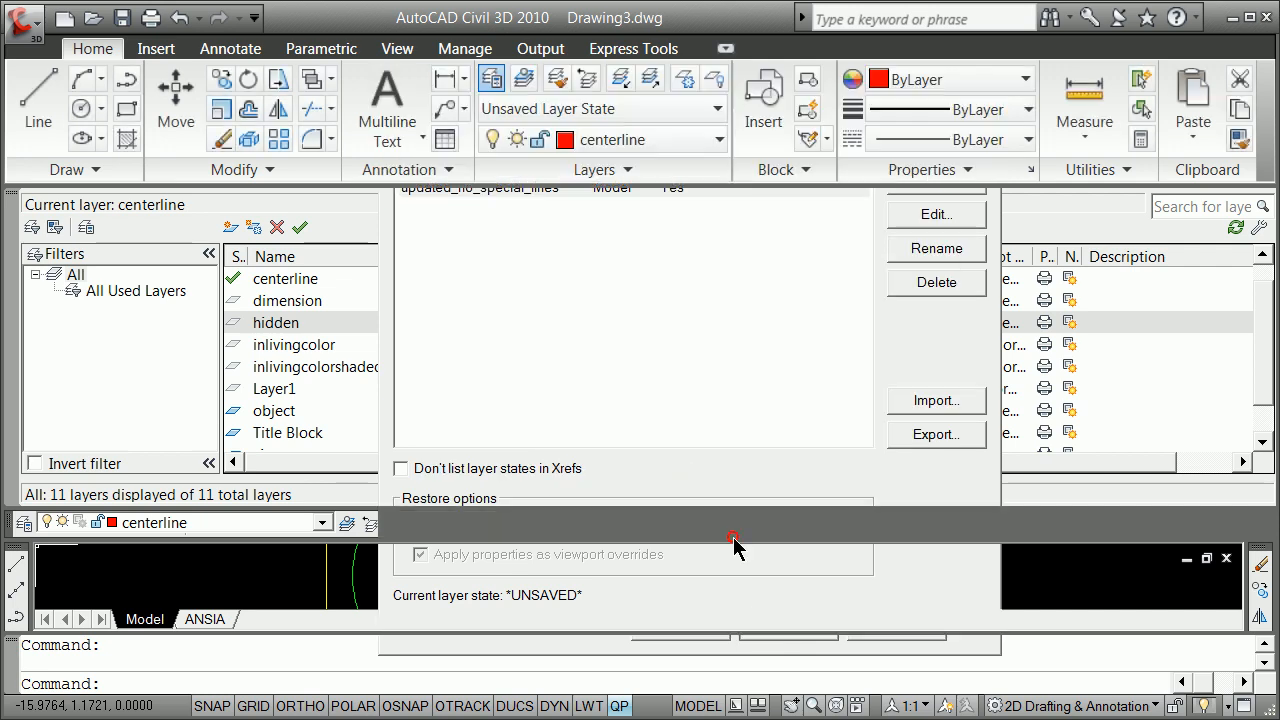
left_click(12, 201)
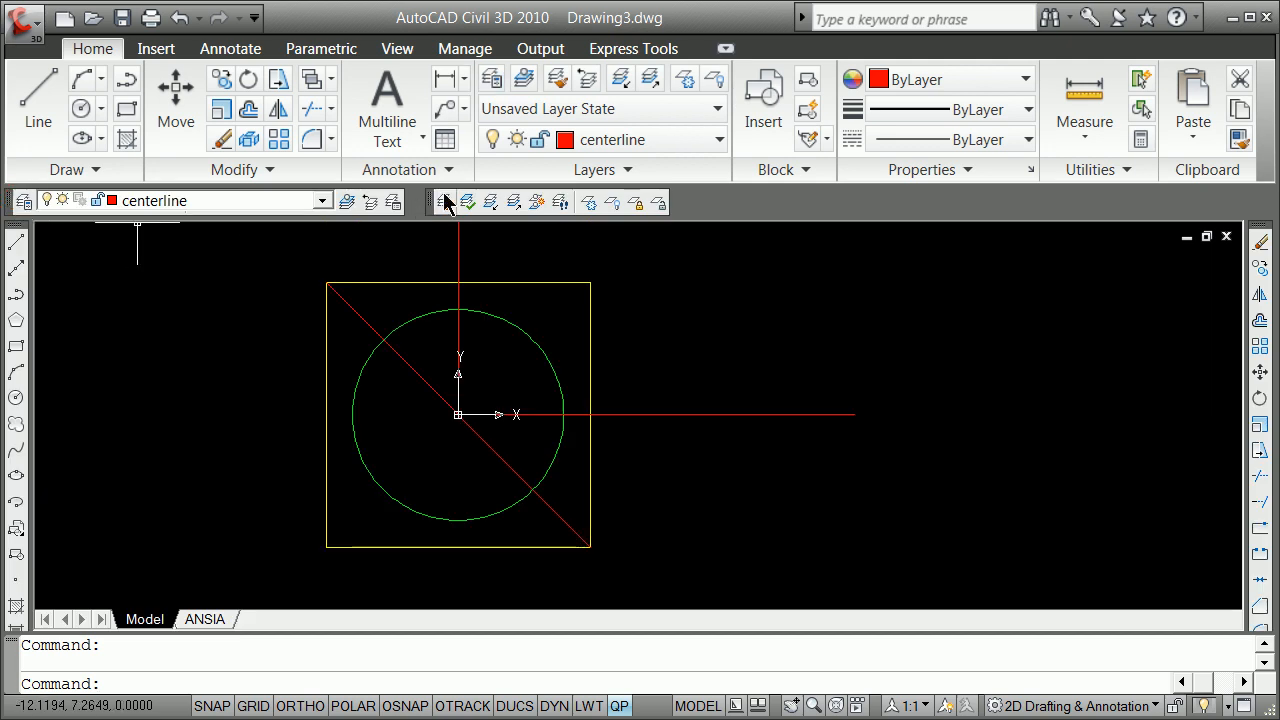
Step: Restore the plotview layer state and regenerate the drawing
left_click(715, 118)
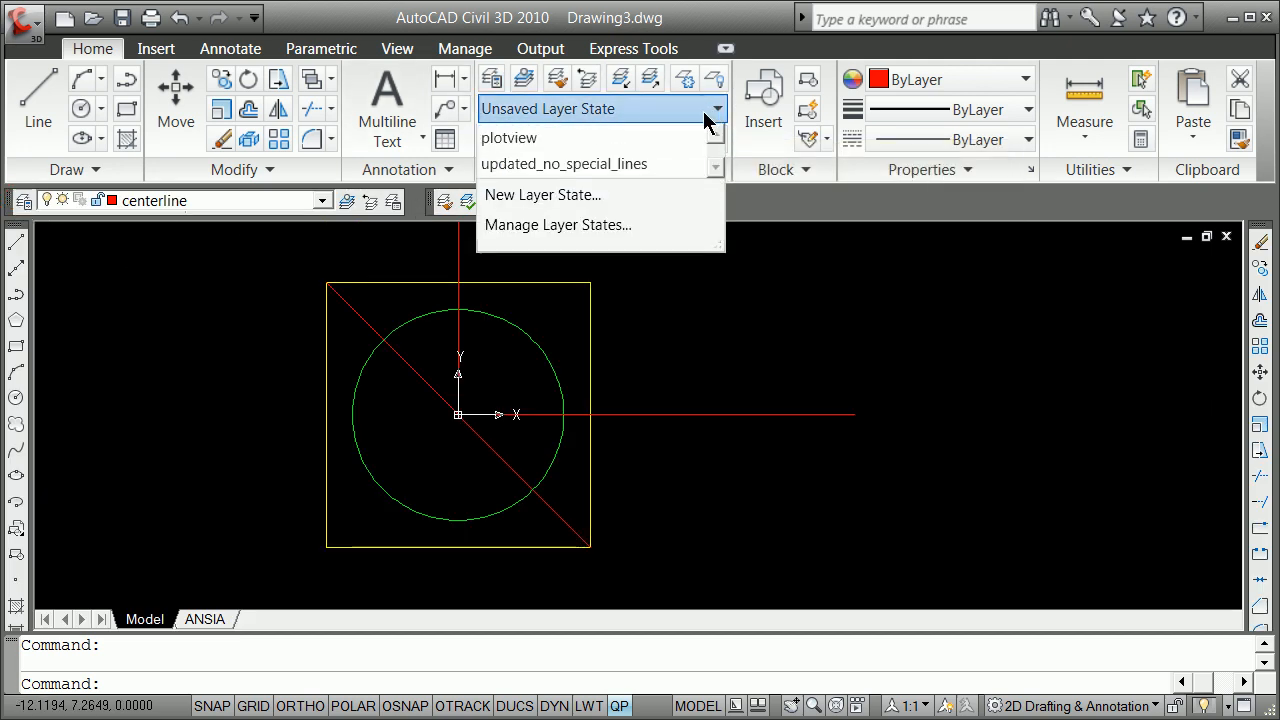
left_click(621, 144)
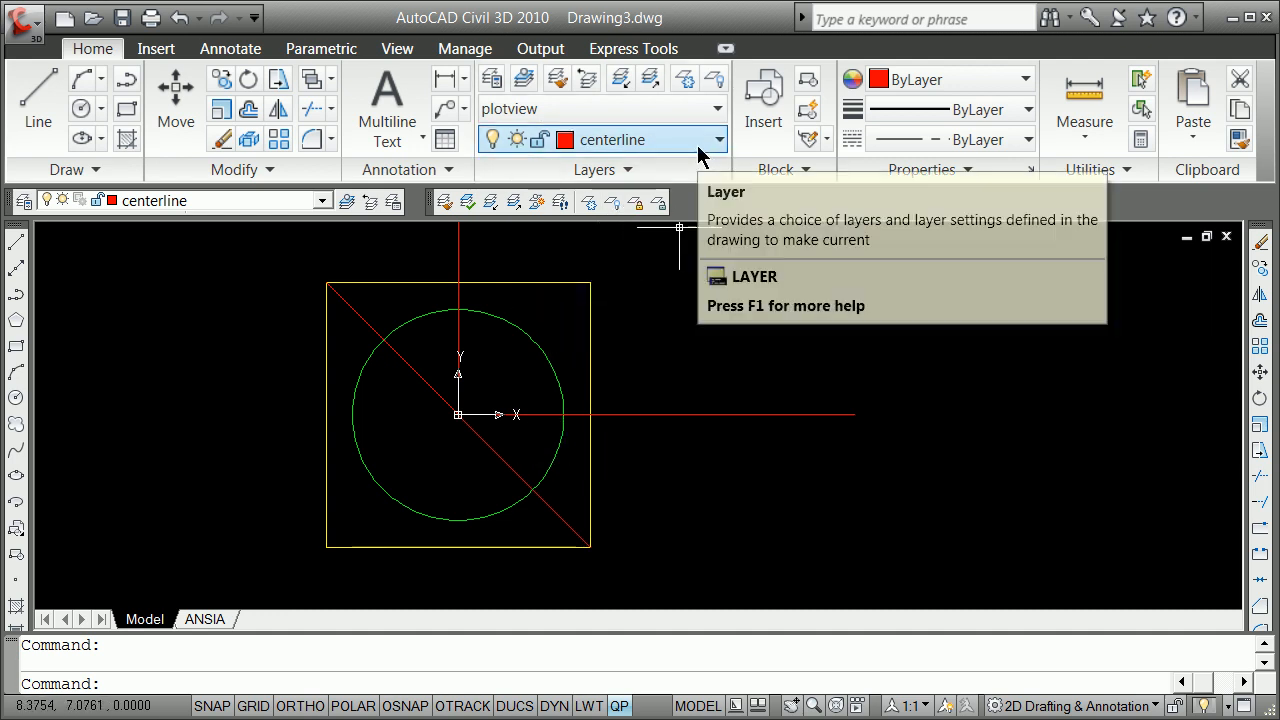
type("regen")
key("Return")
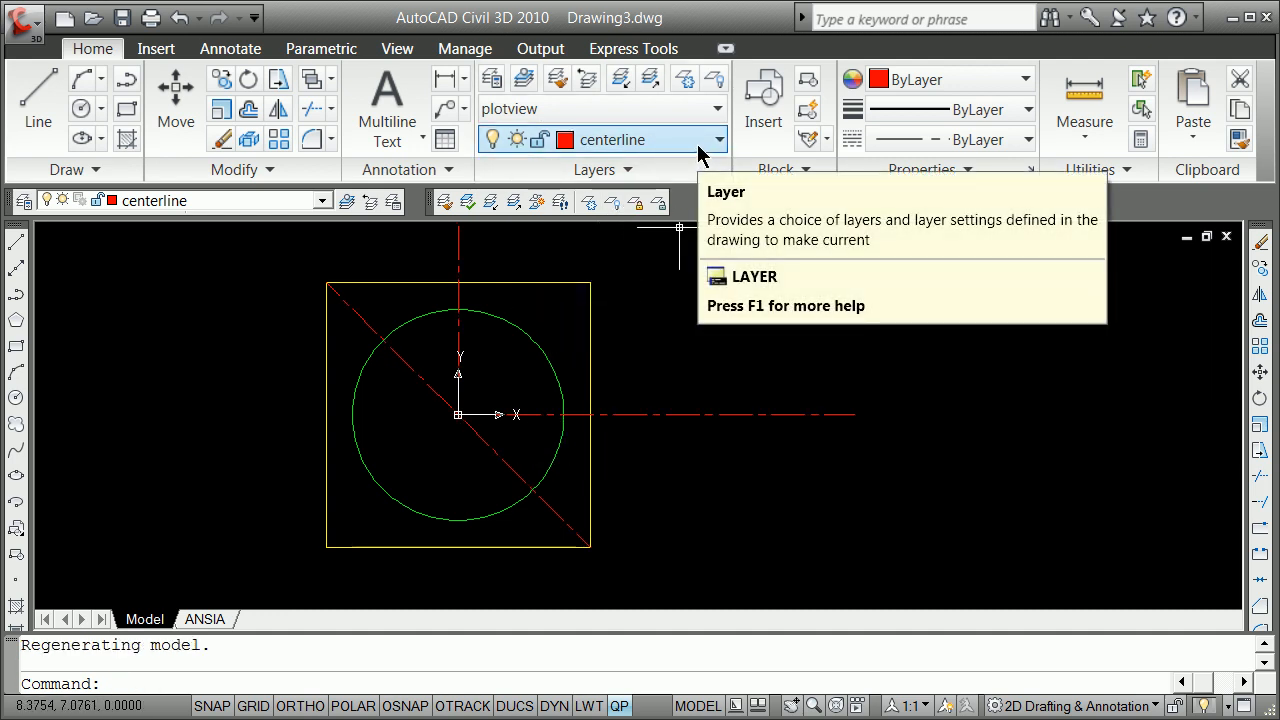
Step: Restore the updated_no_special_lines layer state, and switch to the ANSIA layout and back to model space
left_click(717, 108)
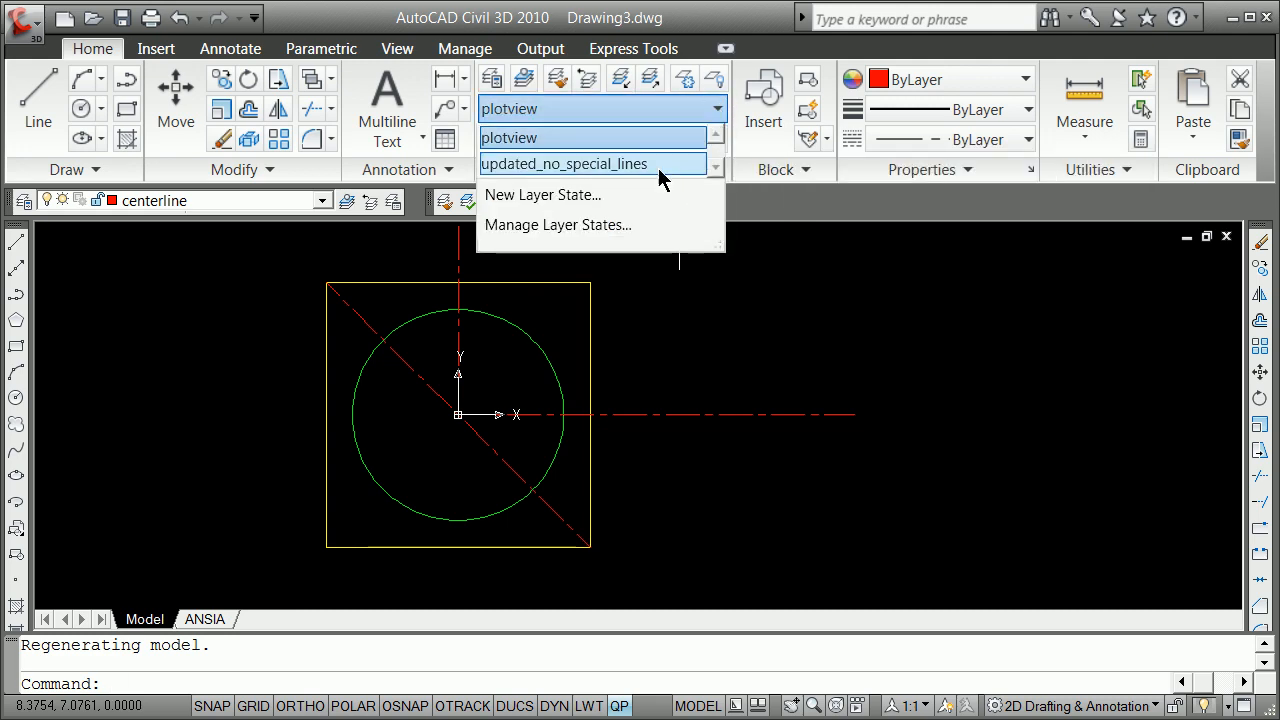
left_click(622, 164)
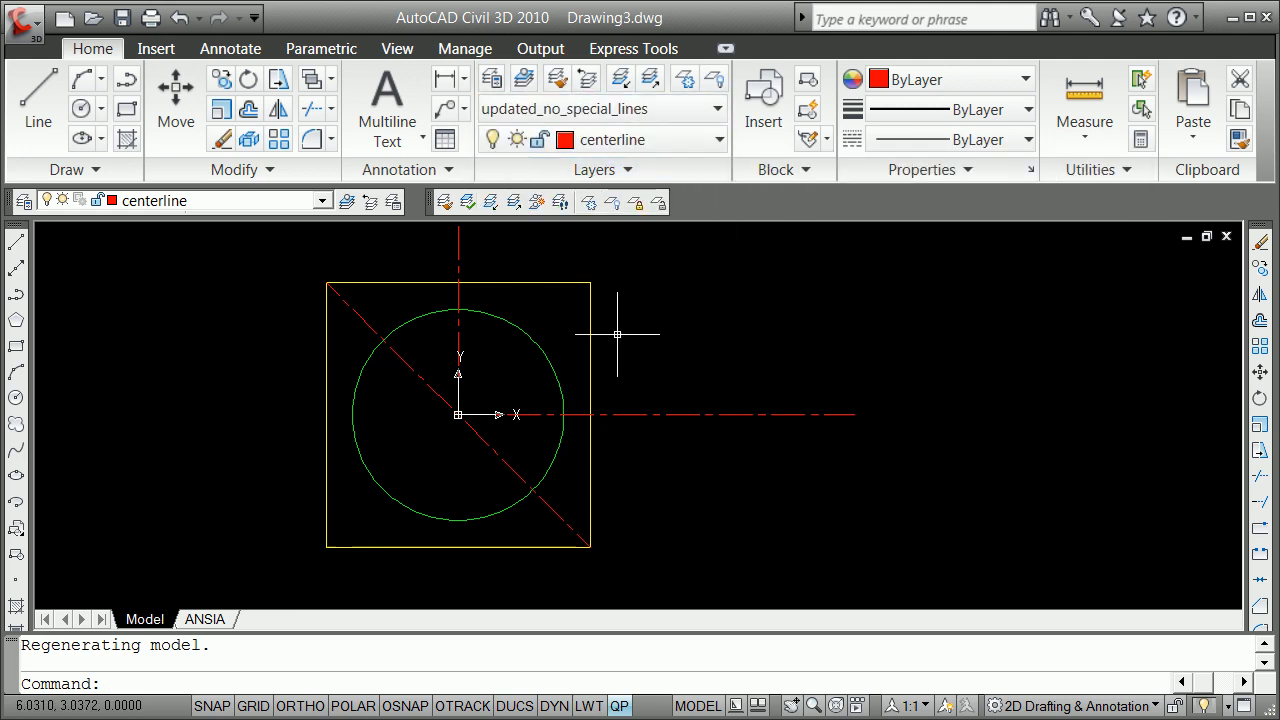
left_click(698, 706)
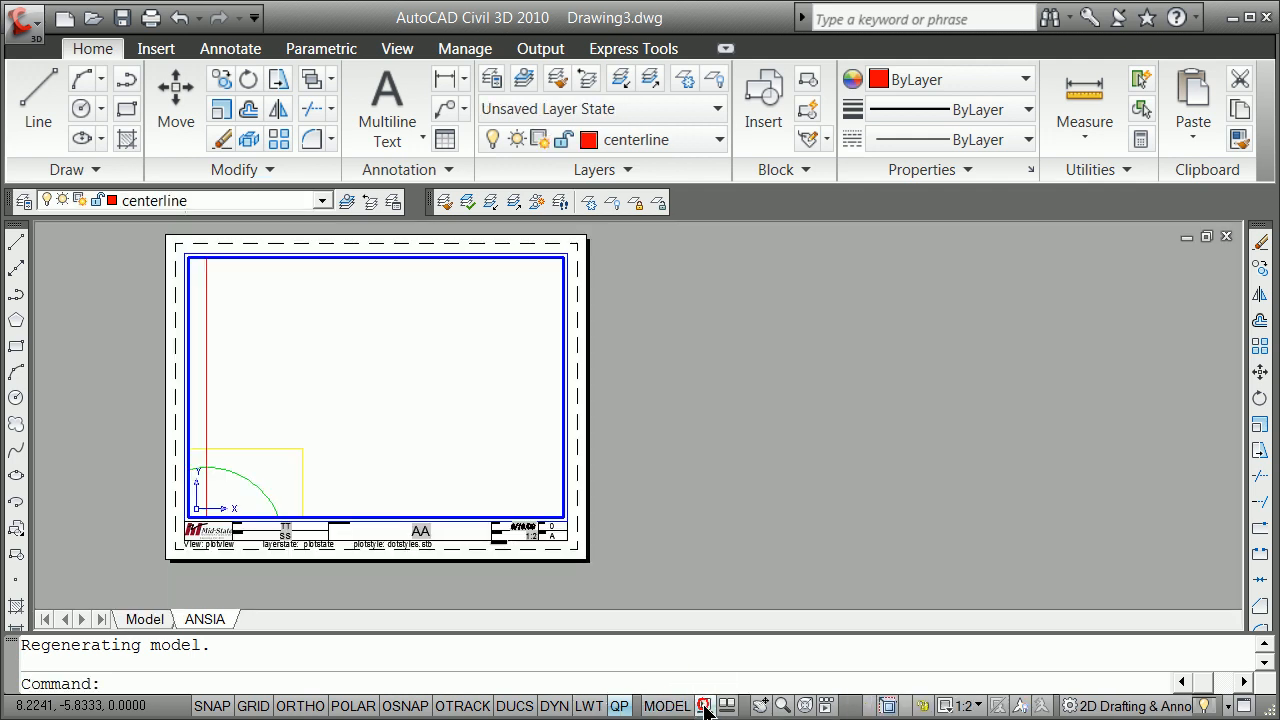
left_click(705, 706)
left_click(545, 565)
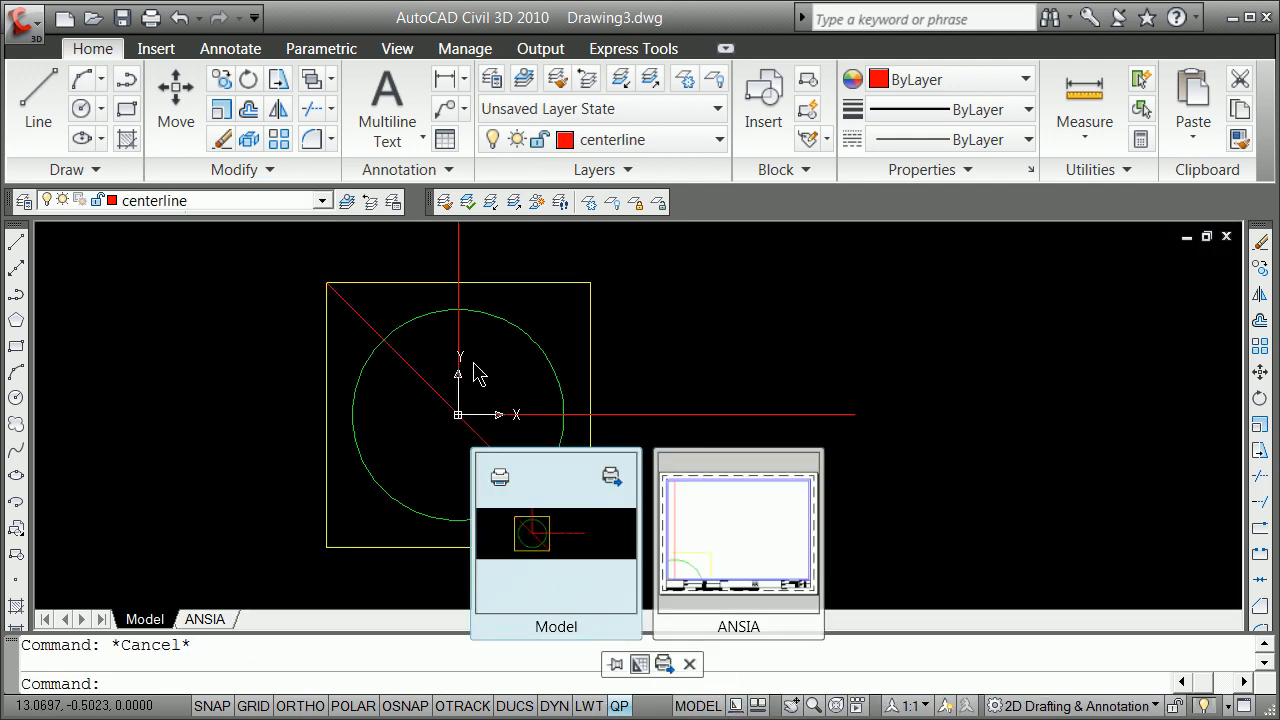
left_click(658, 289)
left_click(658, 289)
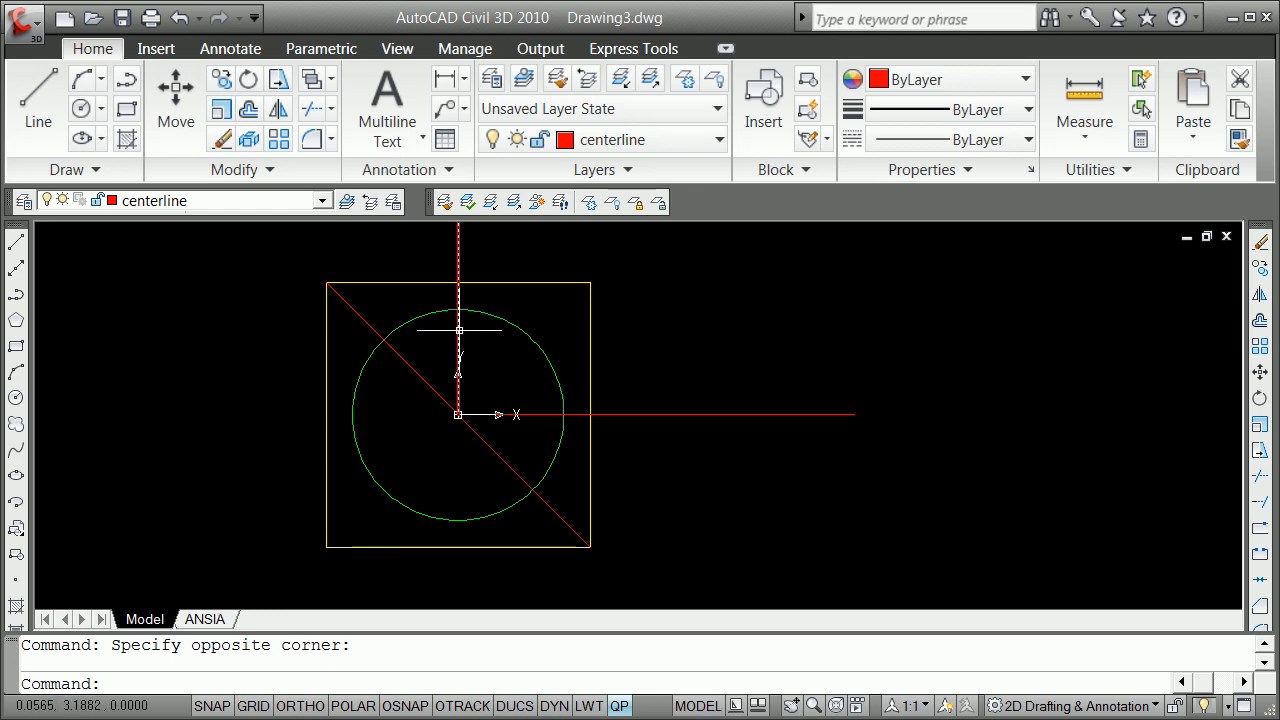
Step: Make a copy of the vertical centerline rotated -6 degrees about its end at the origin, and turn off Quick Properties
left_click(475, 429)
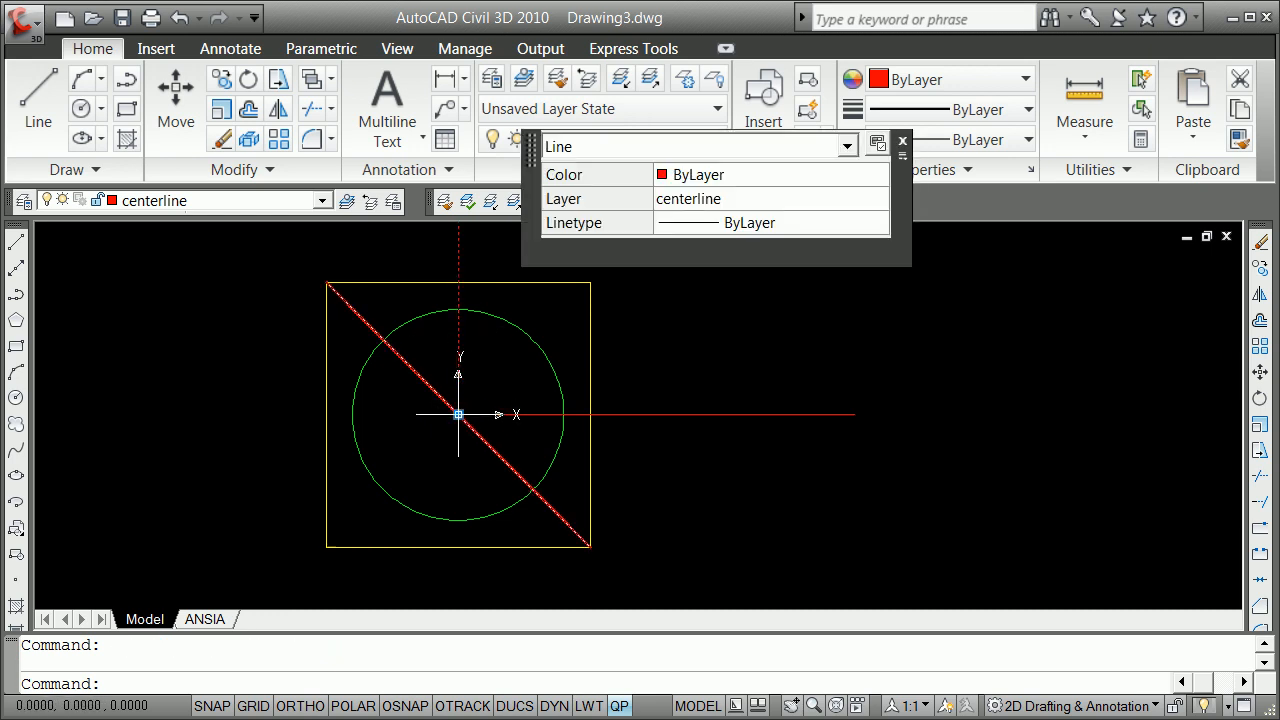
left_click(458, 414)
key("space")
key("space")
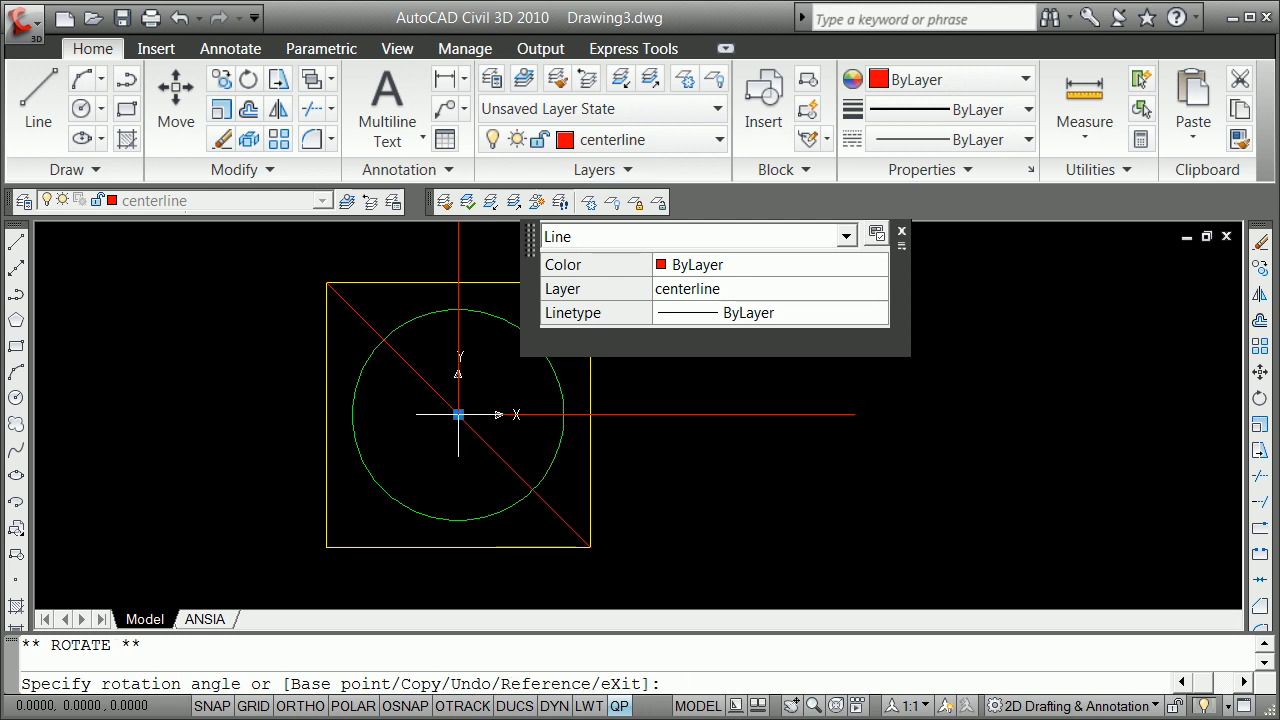
type("c")
key("Return")
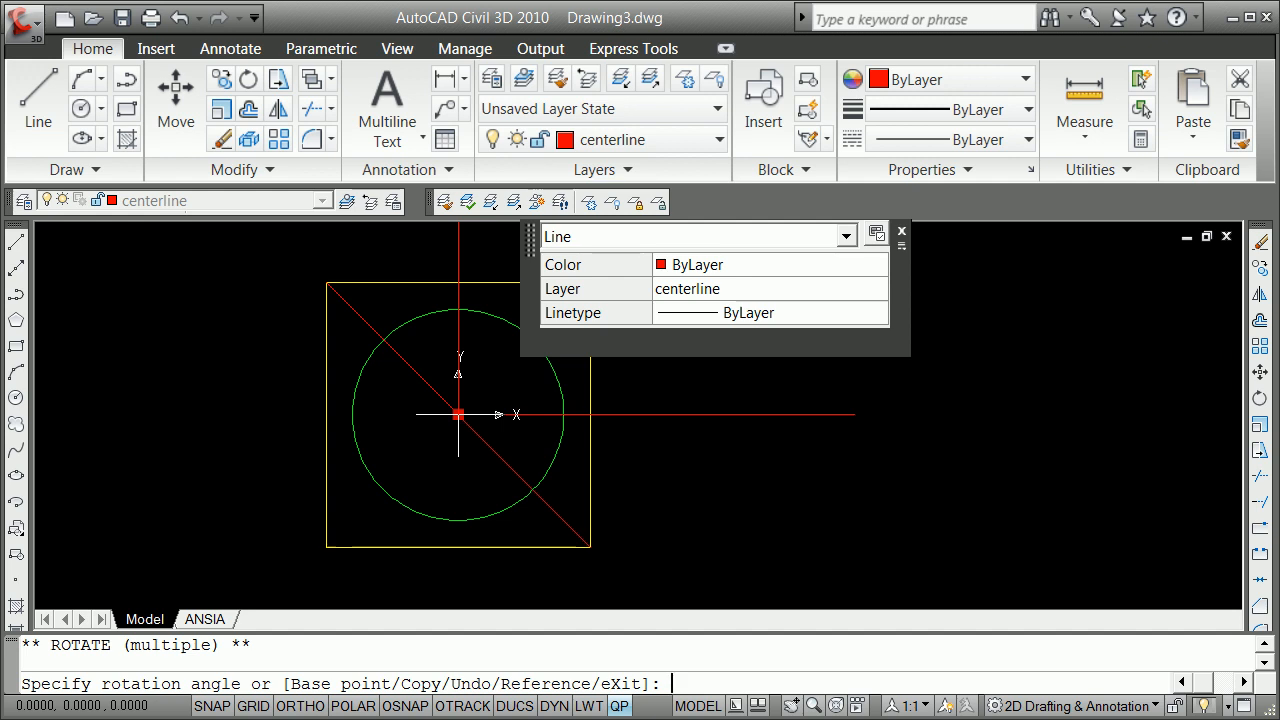
type("-6")
key("Return")
key("Escape")
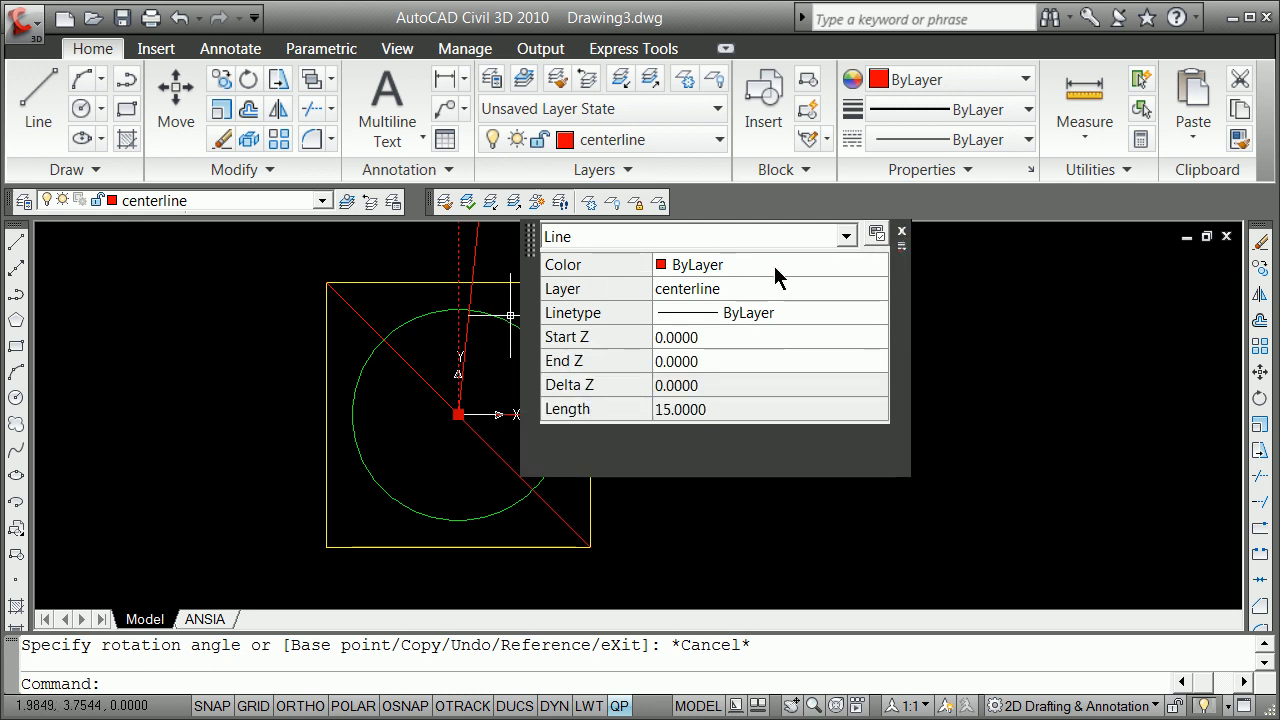
left_click(619, 706)
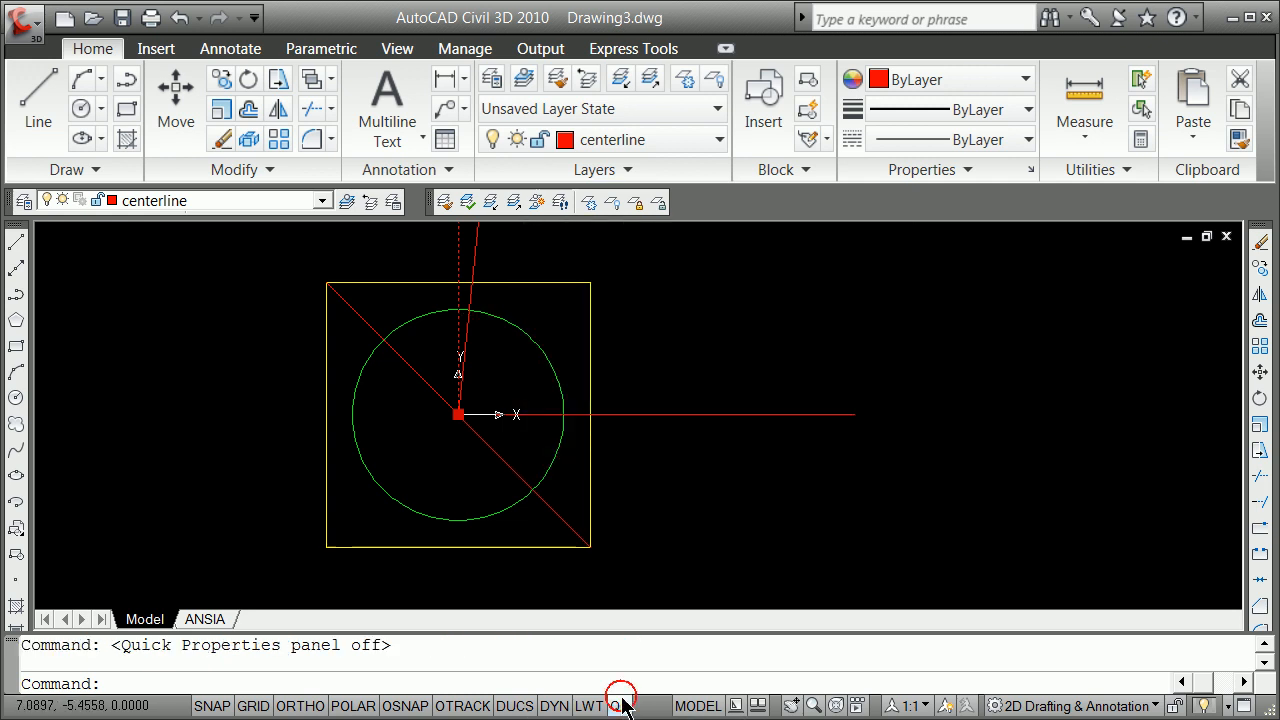
key("Escape")
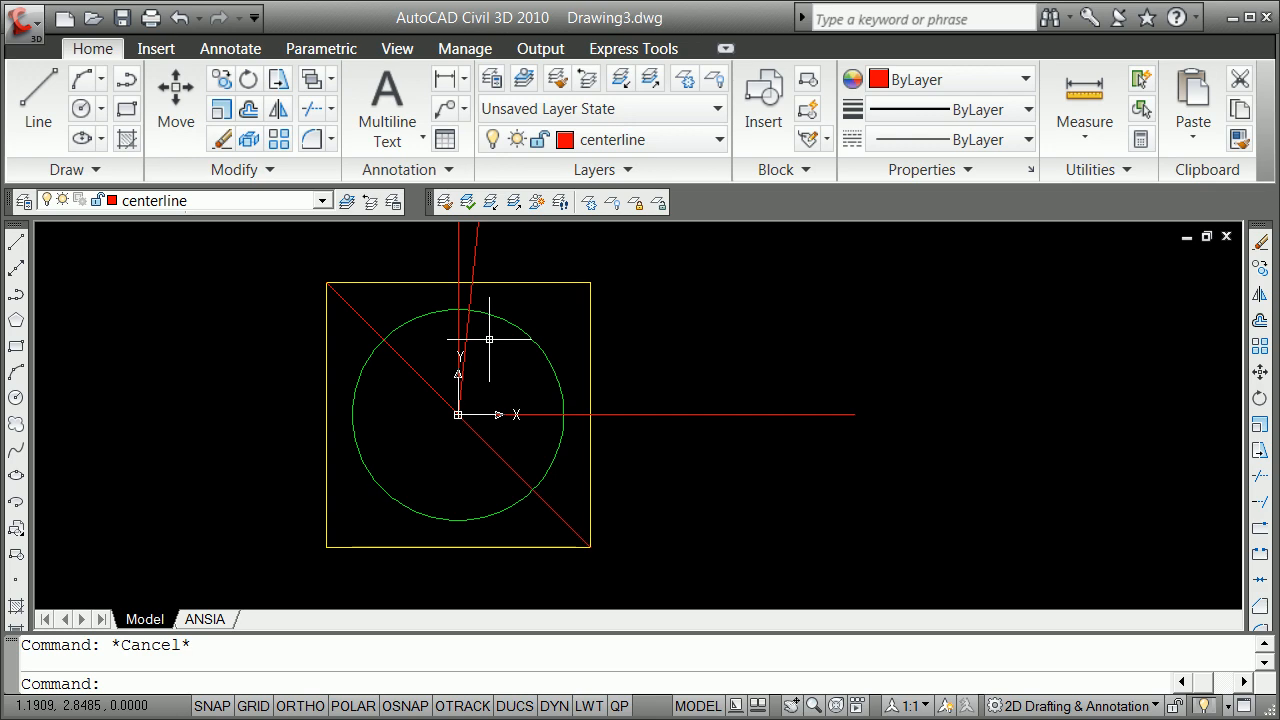
Step: Offset the green circle outward by a distance of 1
type("o")
key("Return")
type("1")
key("Return")
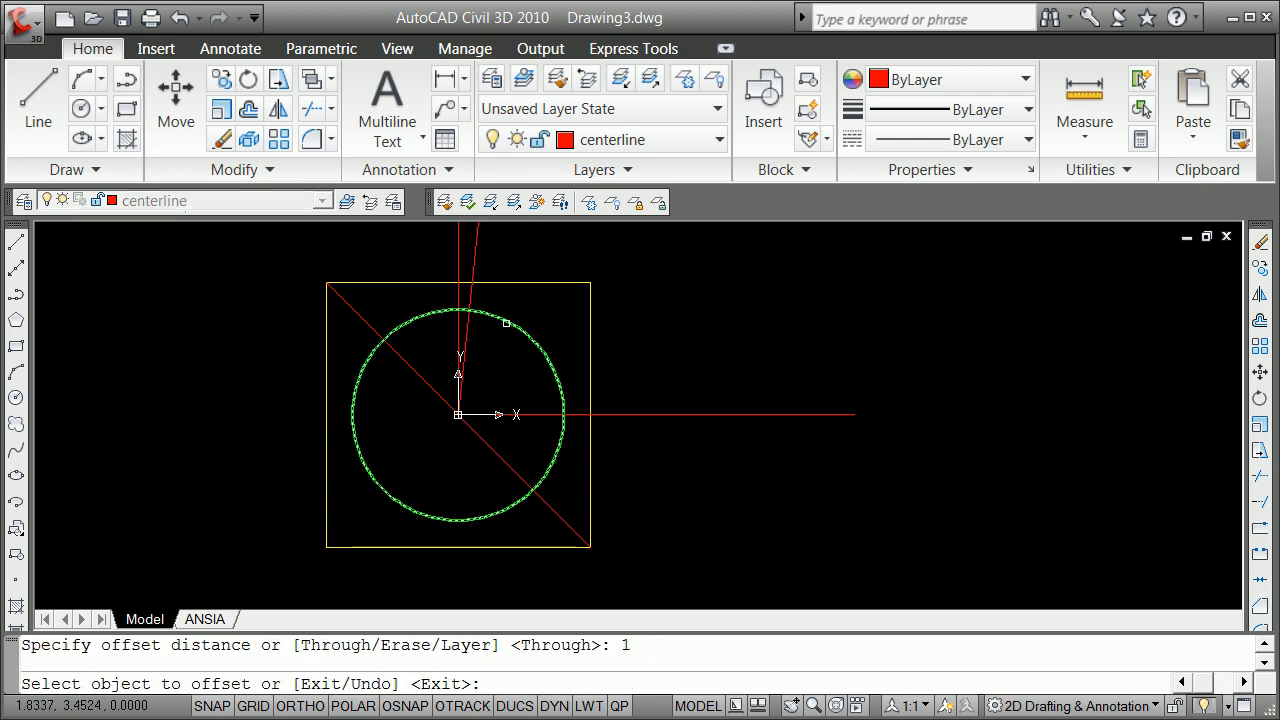
left_click(507, 313)
left_click(507, 305)
key("Return")
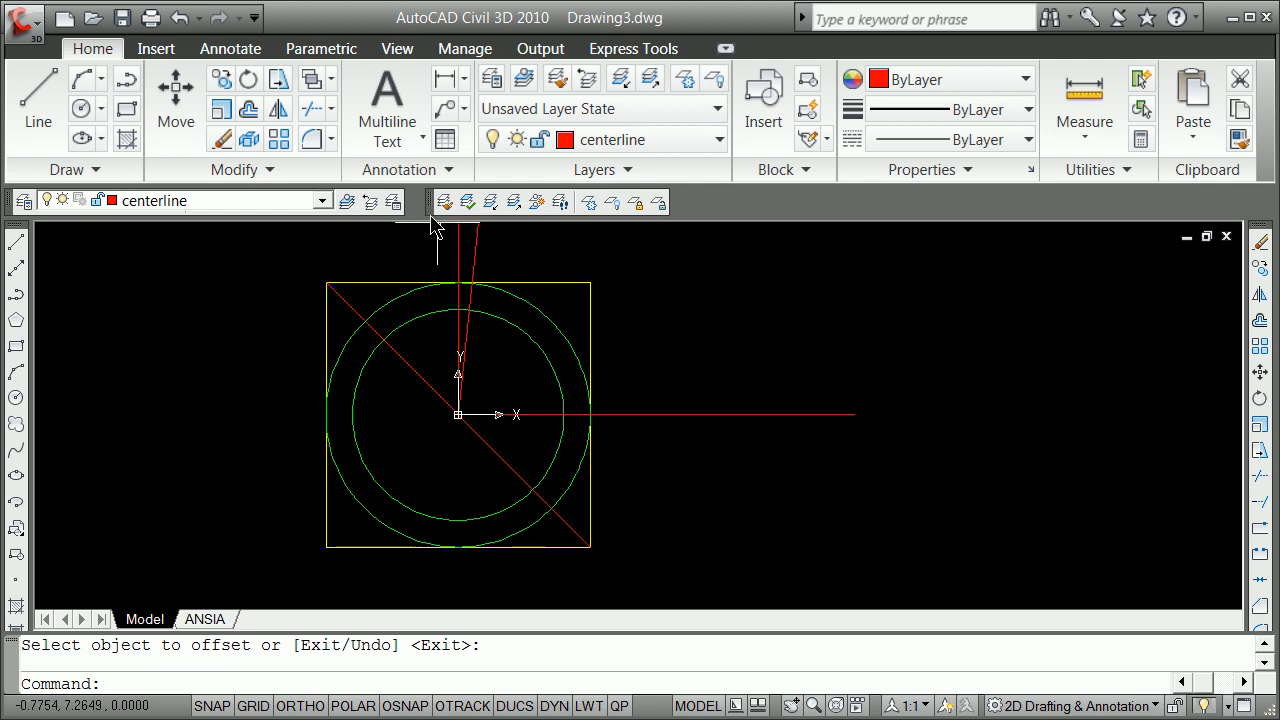
Step: Freeze the layer of the yellow square by picking the square with the layer Freeze command
left_click(685, 80)
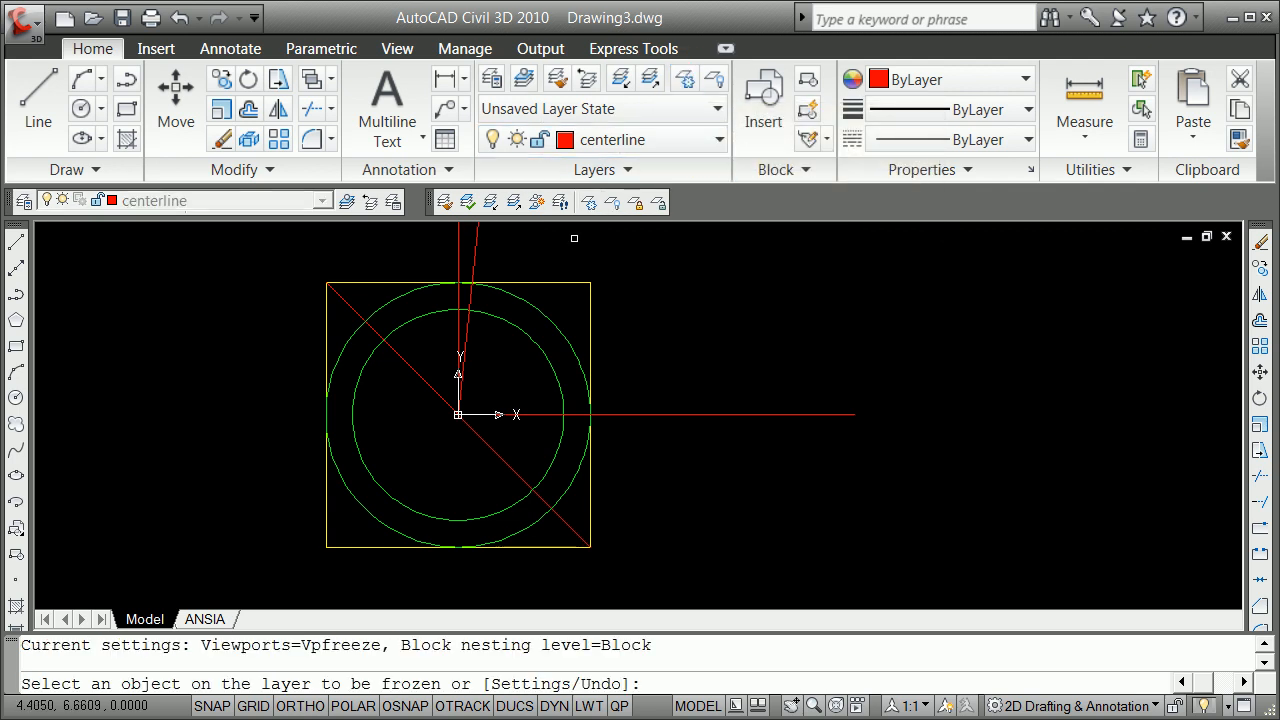
left_click(557, 283)
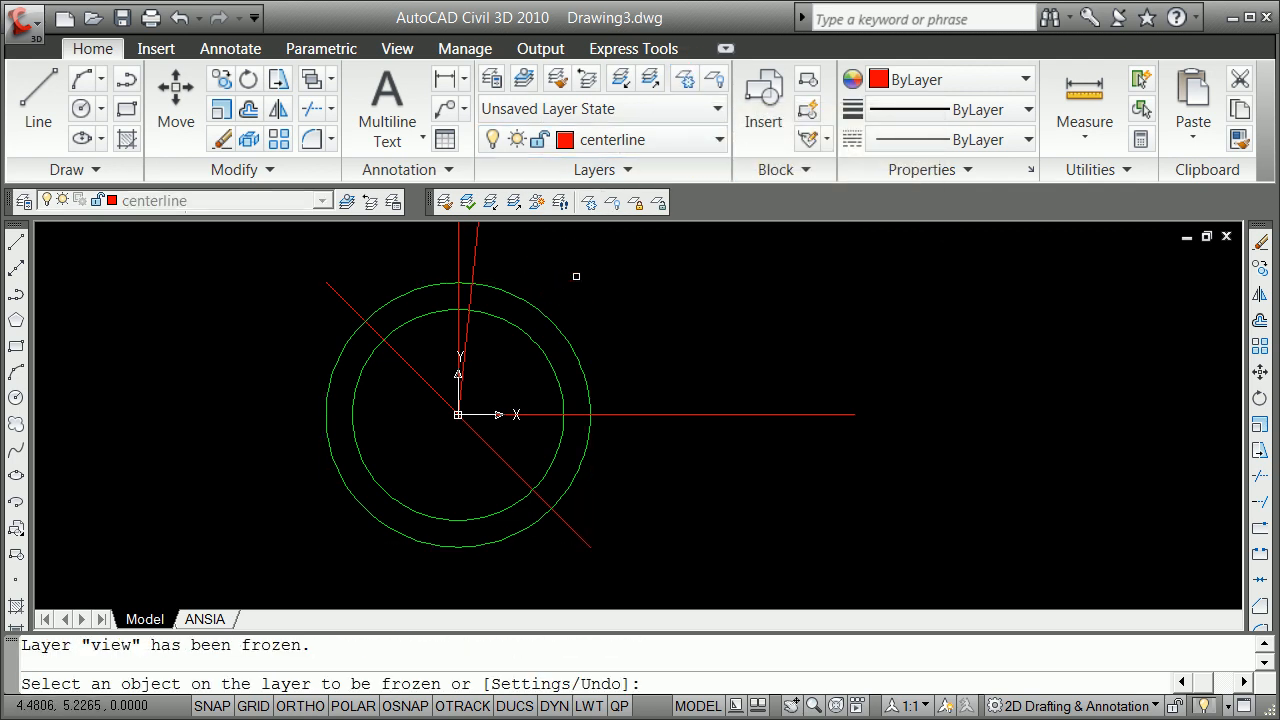
key("Return")
Step: Draw two connected lines from the inner circle's intersection with the vertical centerline, via about (0.25, 4.82), to its intersection with the rotated centerline
scroll(455, 297, "up", 5)
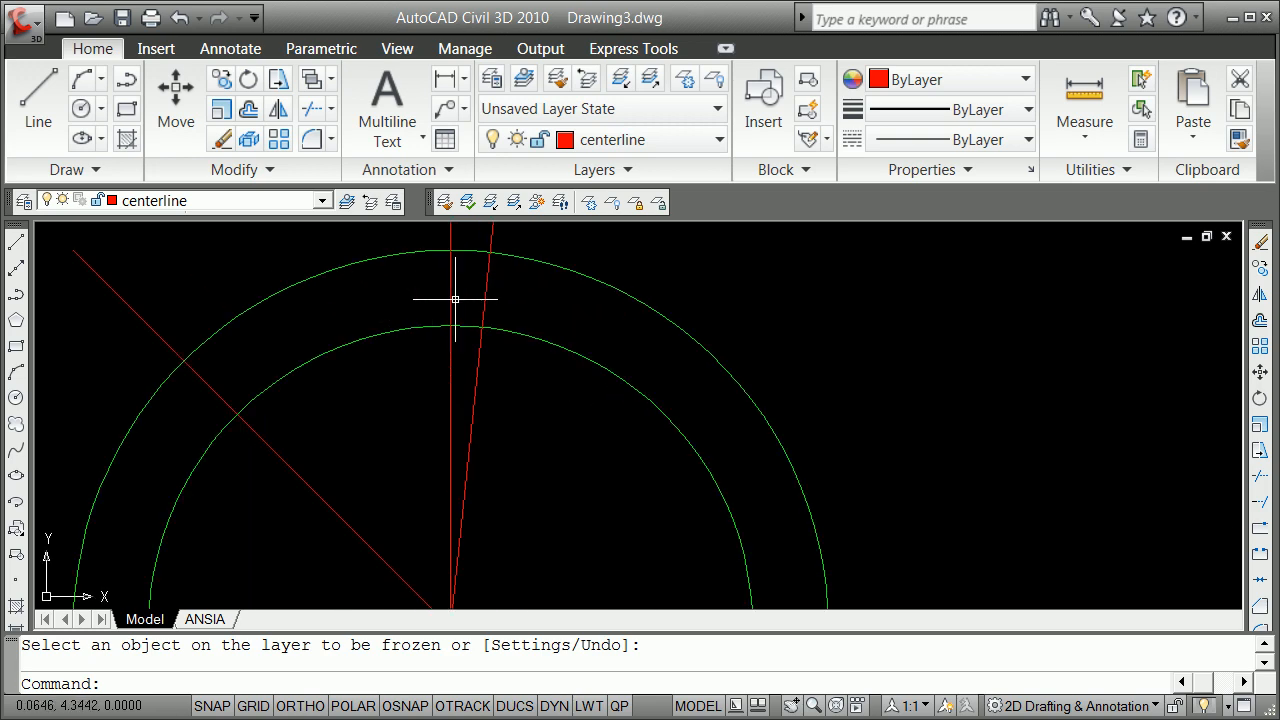
scroll(457, 288, "down", 5)
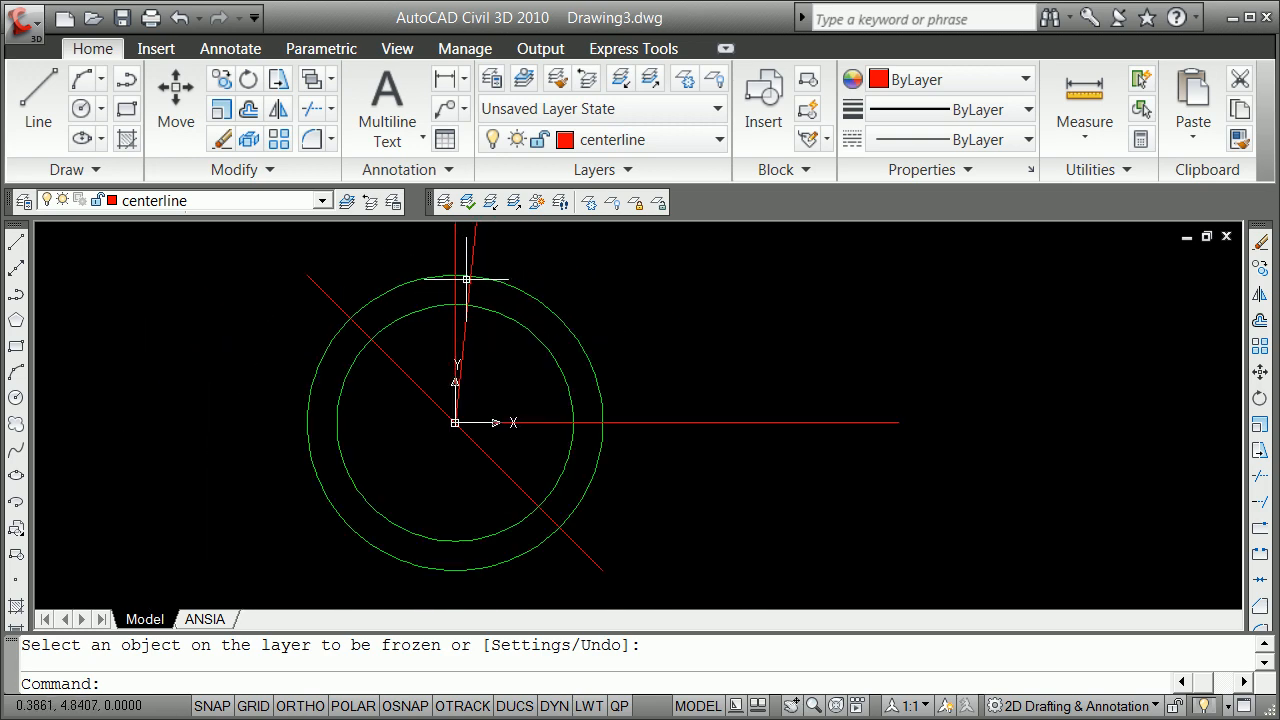
scroll(466, 277, "up", 3)
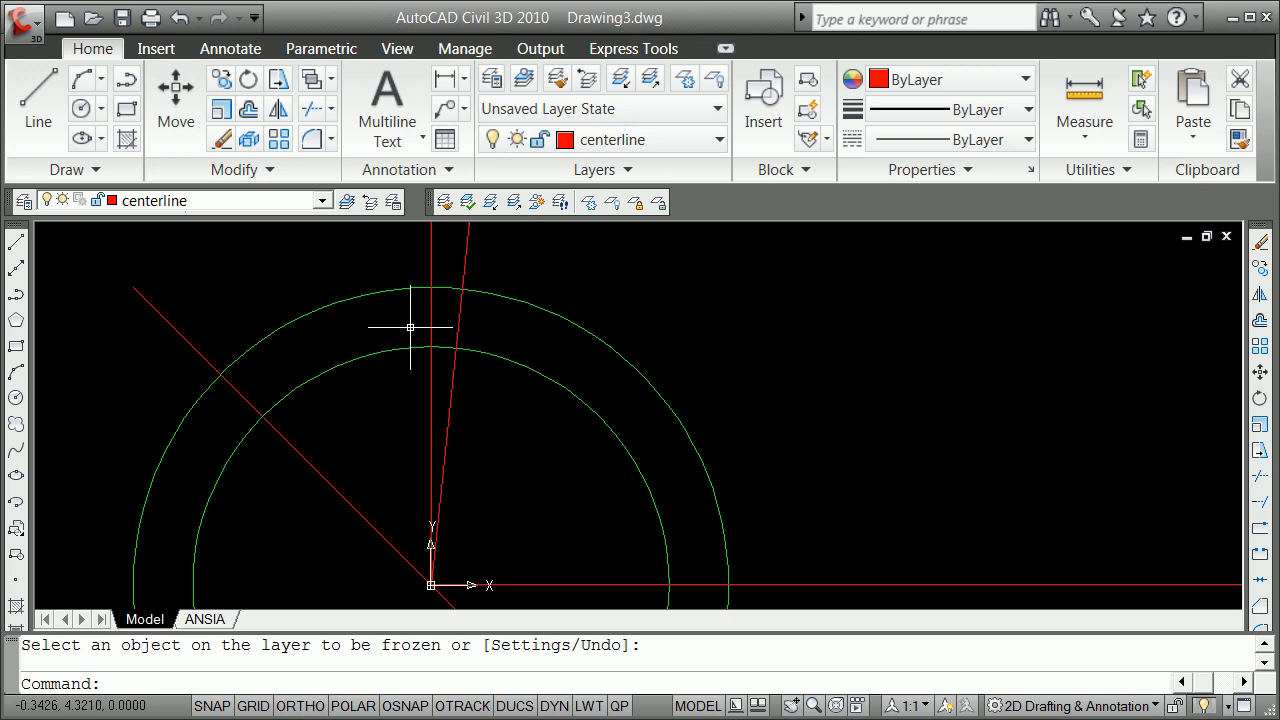
type("e")
key("Return")
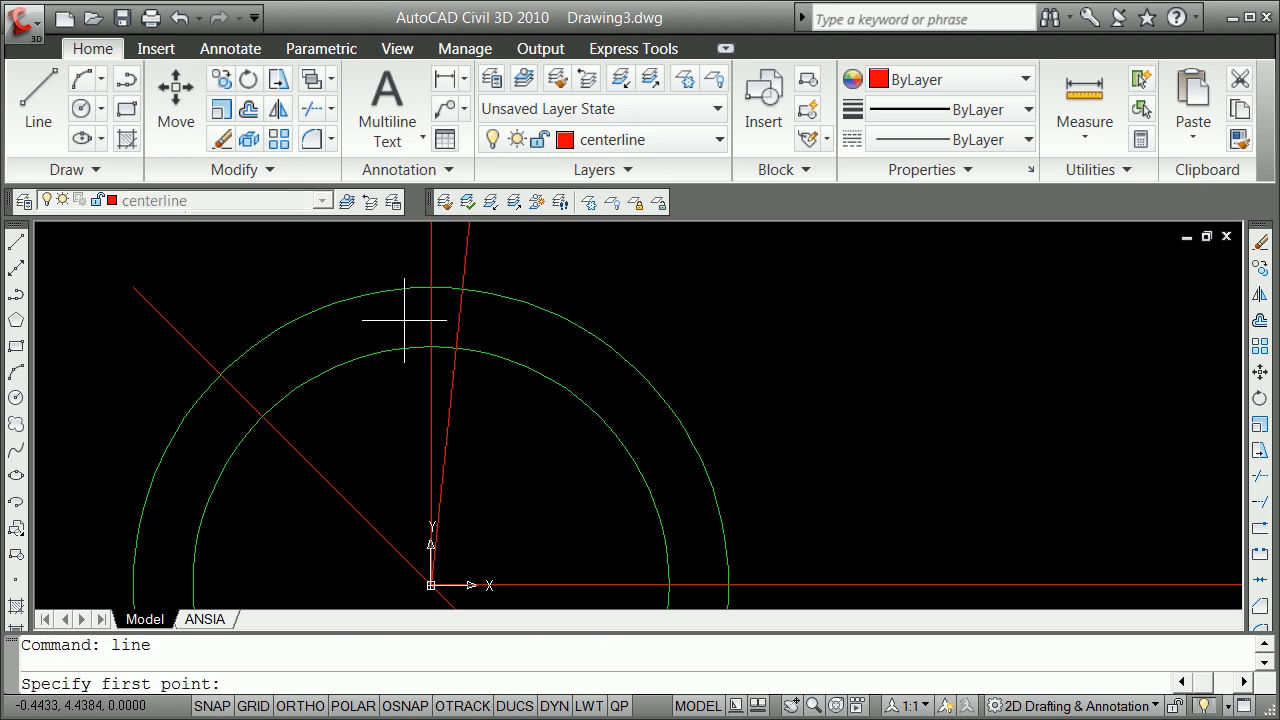
right_click(279, 256, "shift")
left_click(386, 409)
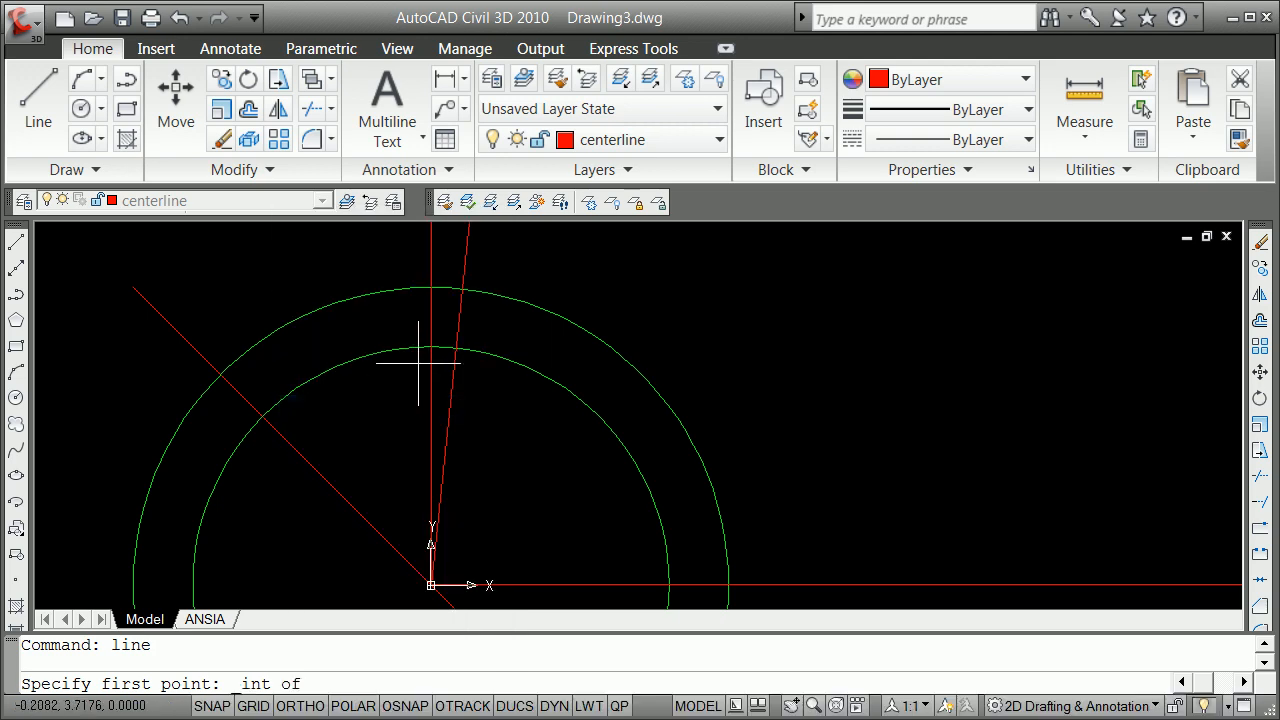
left_click(431, 347)
left_click(444, 302)
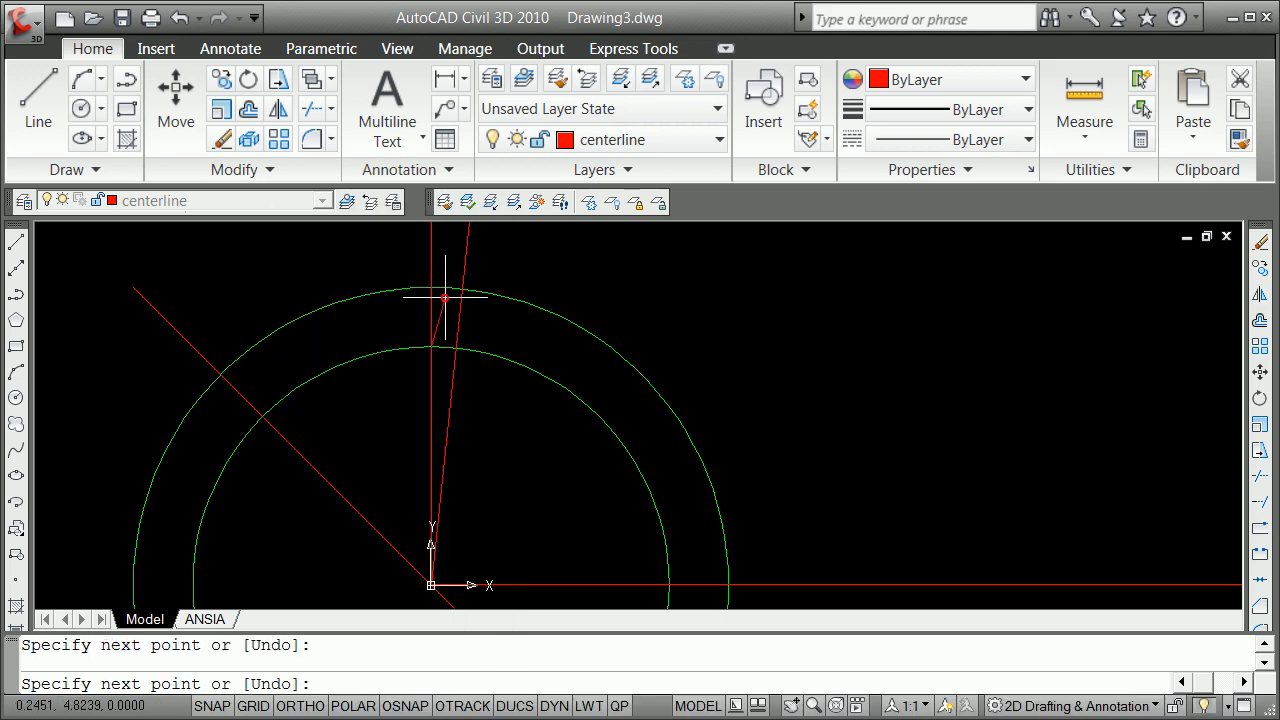
right_click(483, 425, "shift")
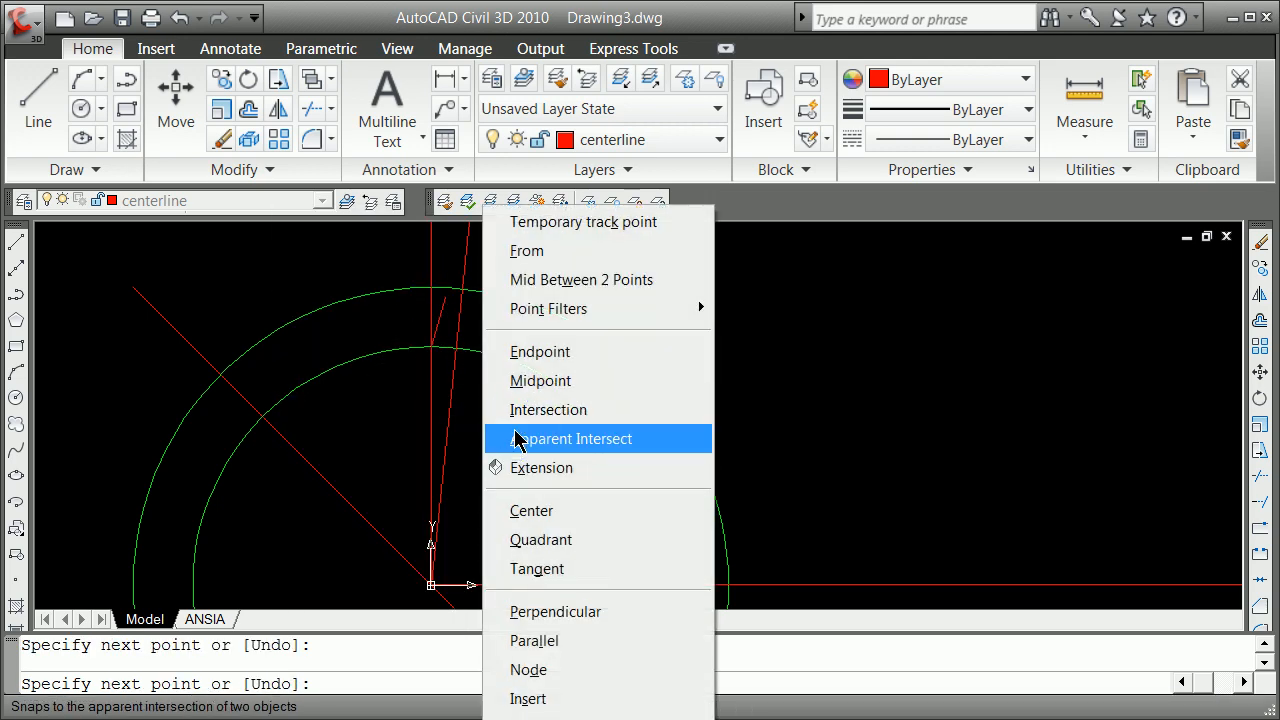
left_click(582, 412)
left_click(455, 347)
key("Return")
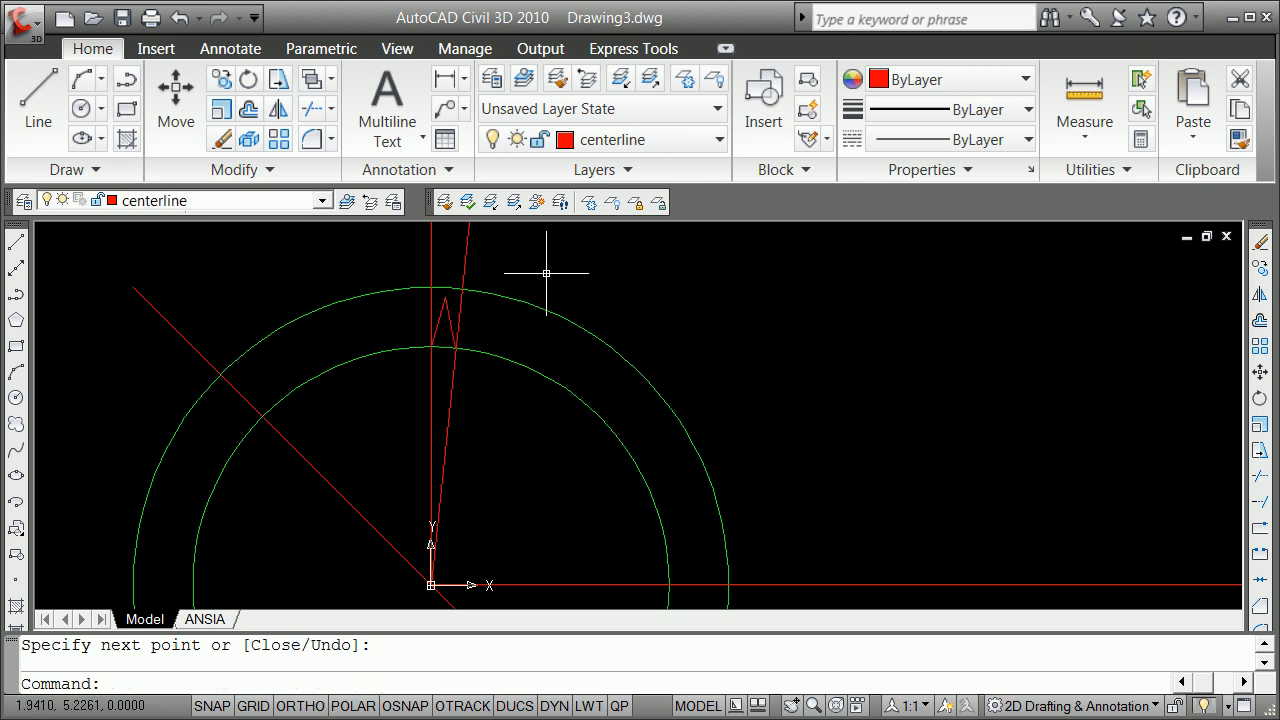
Step: Make layer 0 current and create a boundary polyline by picking inside the tooth outline between the circles
left_click(718, 140)
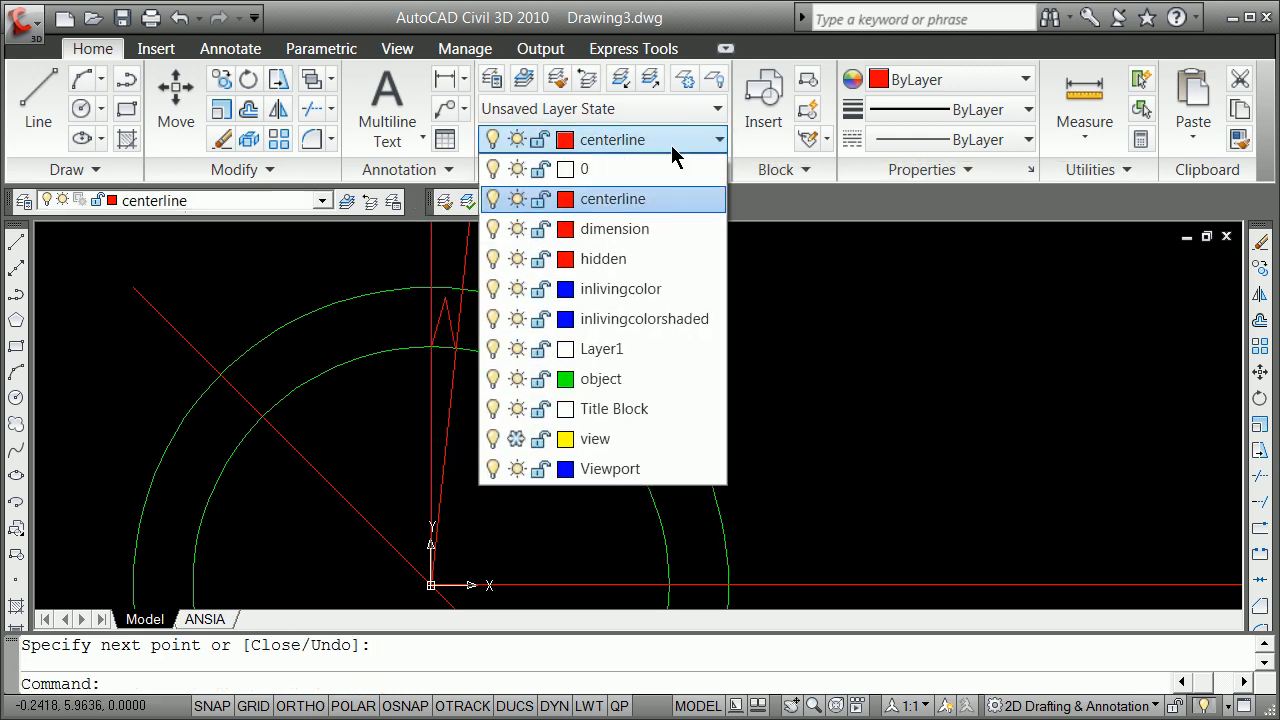
left_click(600, 165)
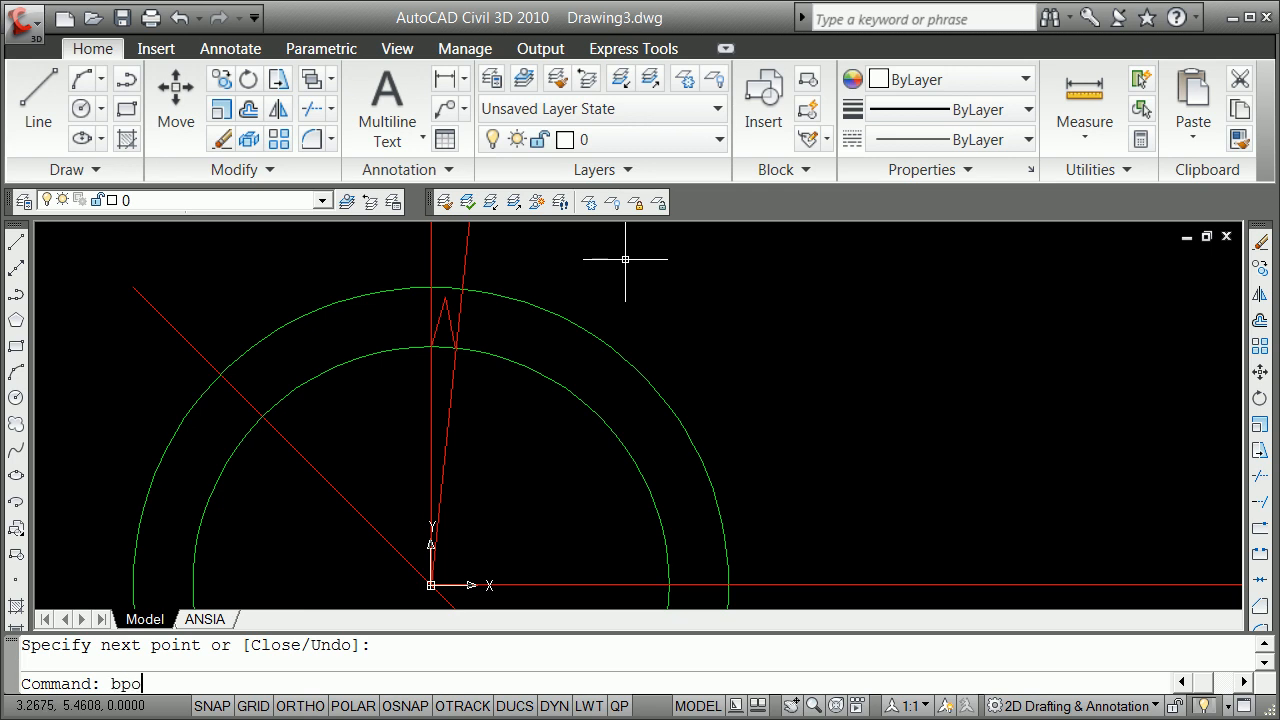
type("bpoly")
key("Return")
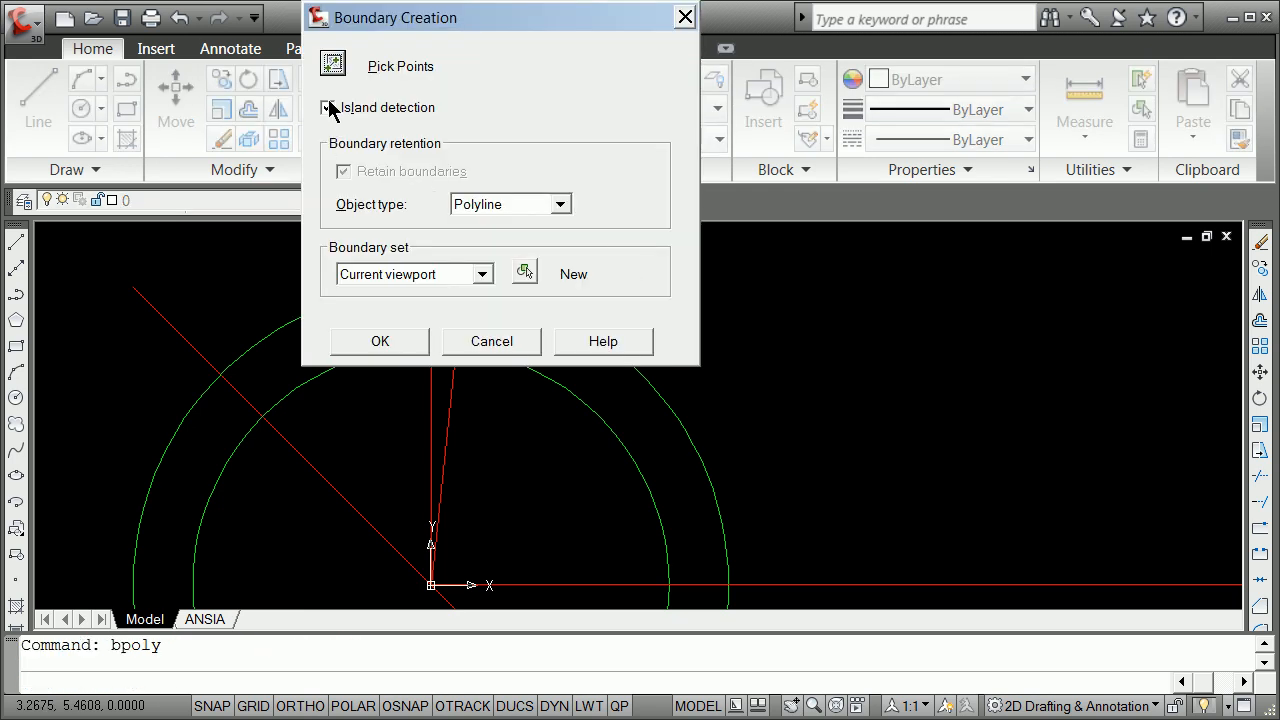
left_click(336, 66)
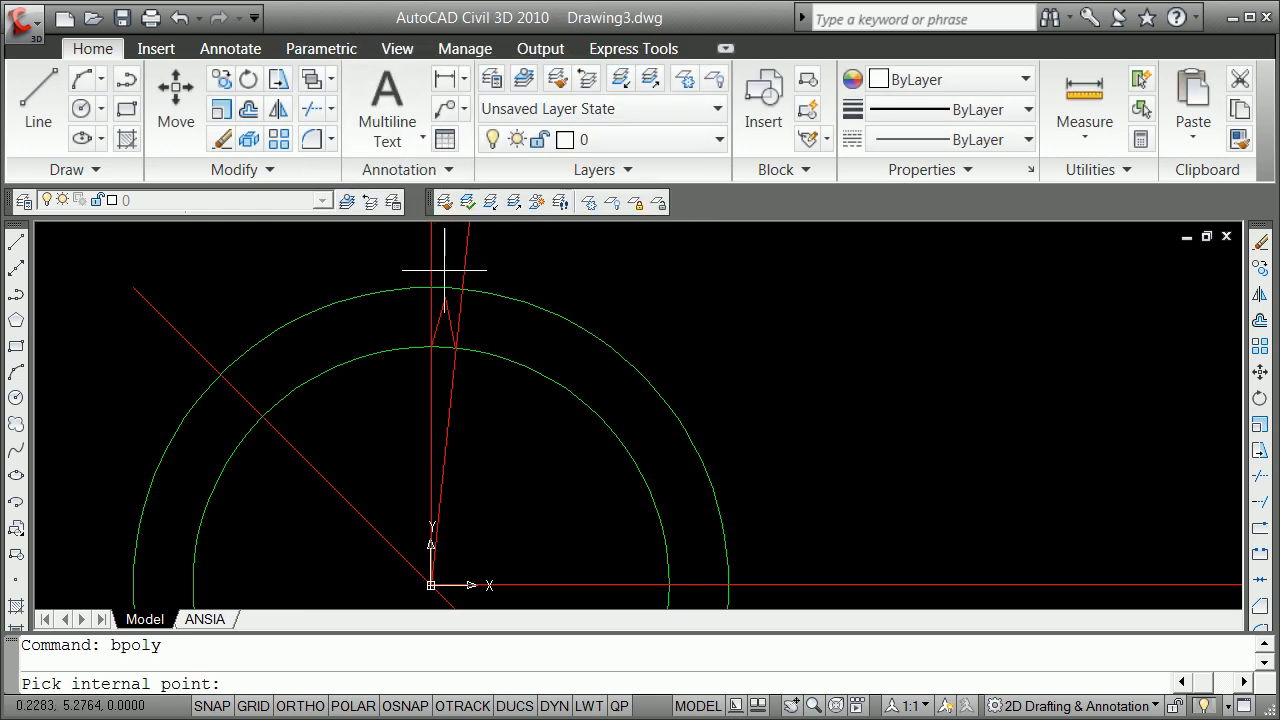
left_click(443, 320)
key("Return")
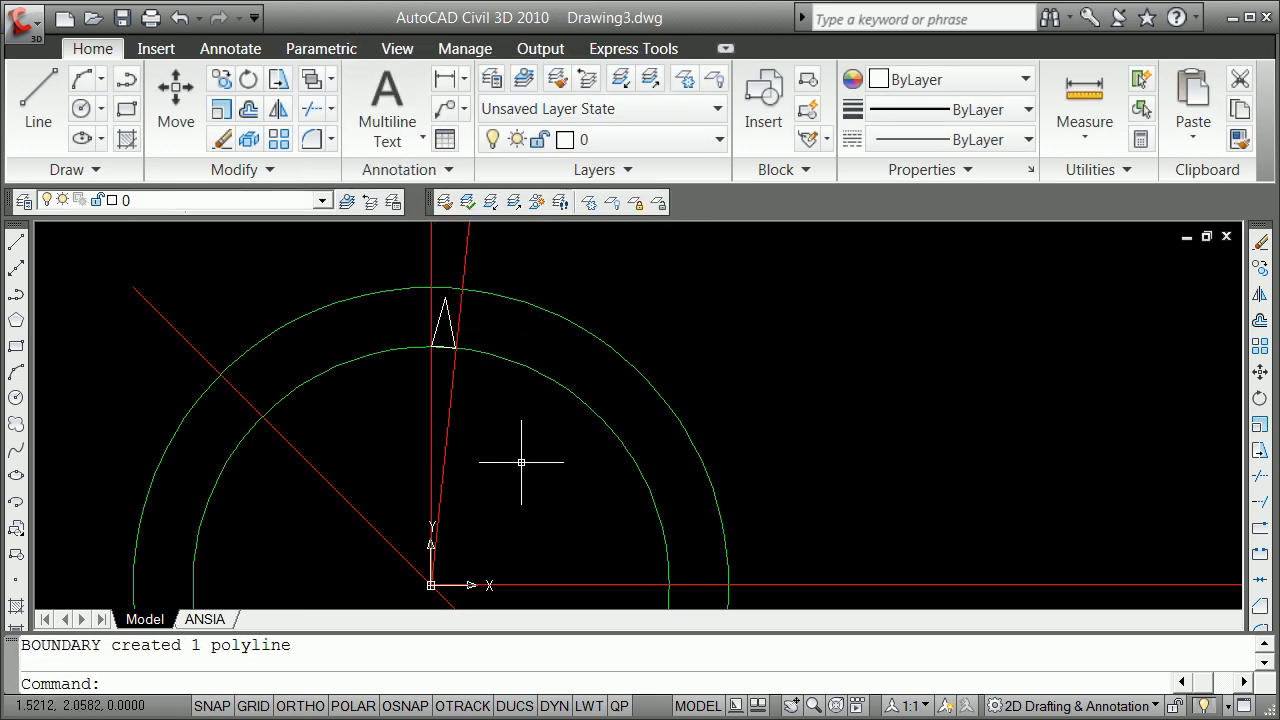
Step: Define a block named tooth from the white polyline, with its base point at the intersection of the inner circle and vertical centerline
type("-b")
key("Return")
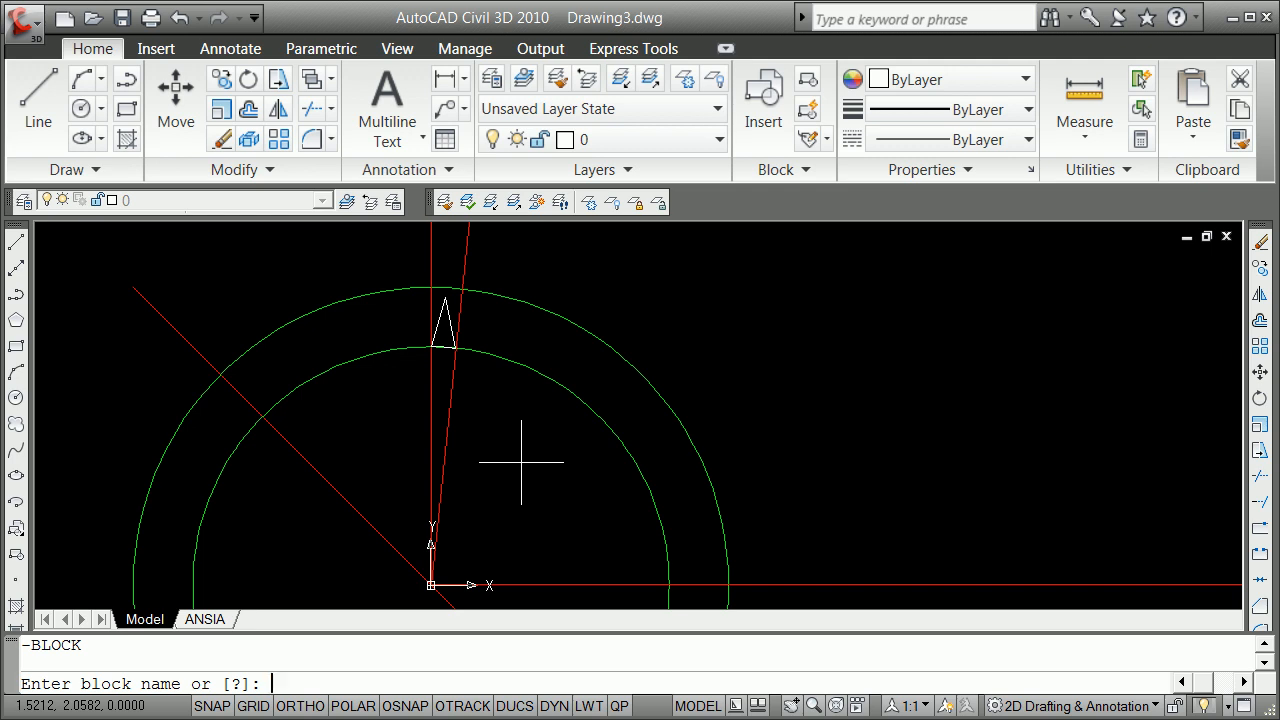
type("tooth")
key("Return")
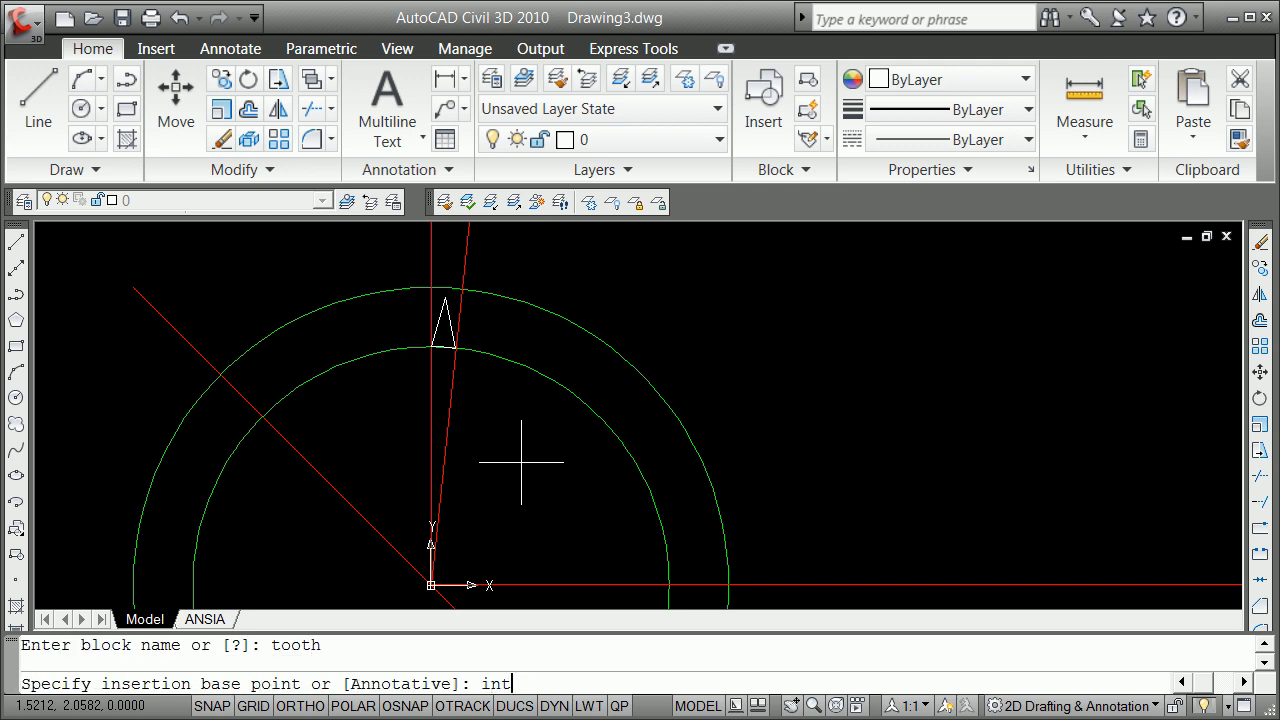
type("int")
key("Return")
left_click(433, 345)
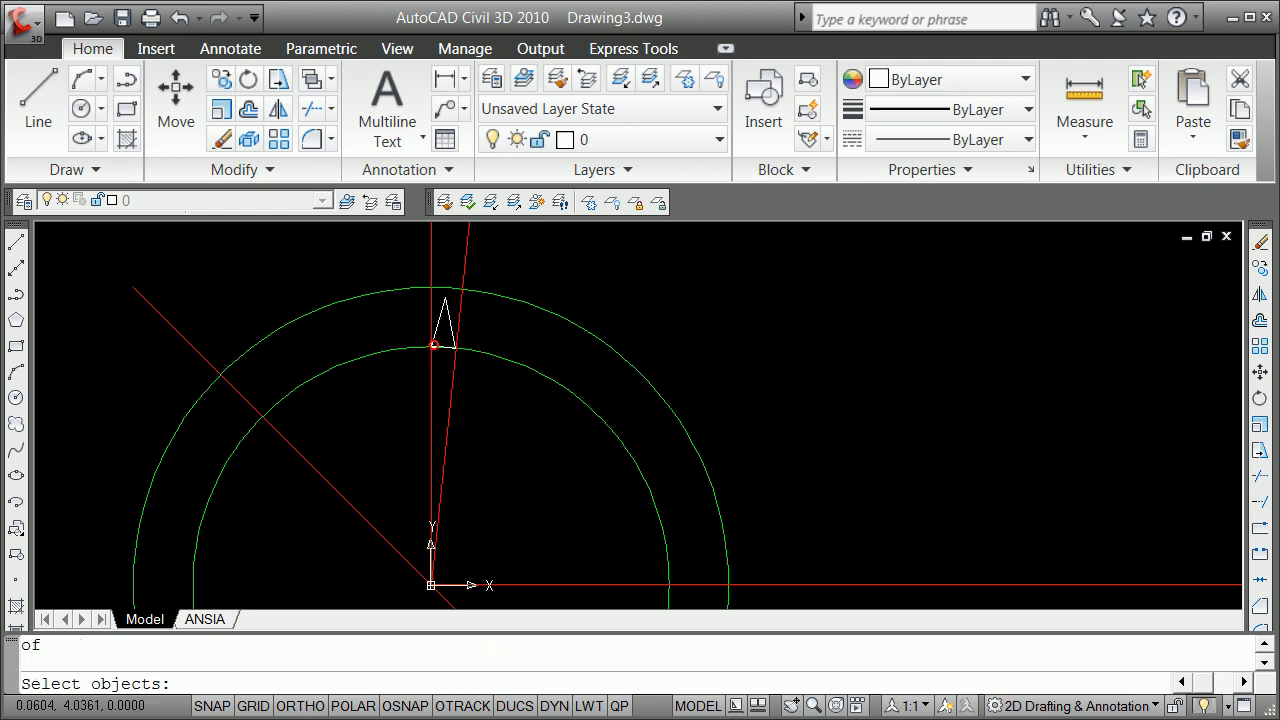
left_click(437, 304)
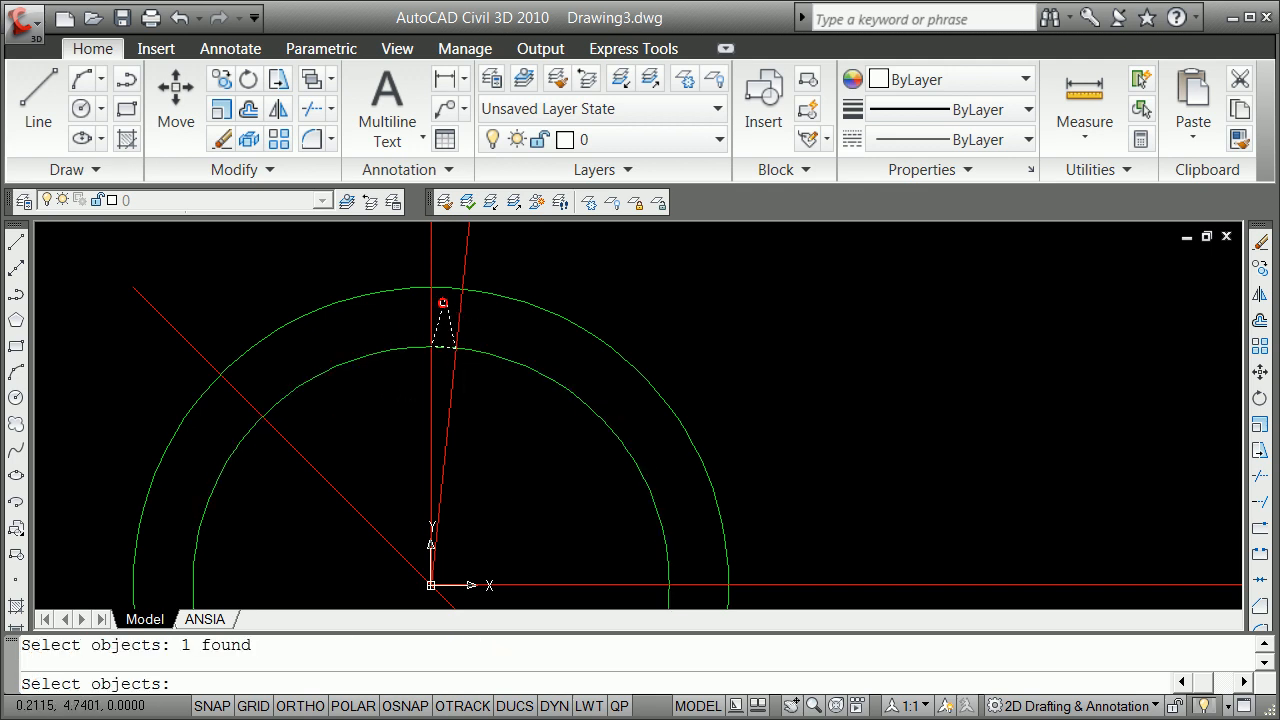
key("Return")
type("e")
key("Return")
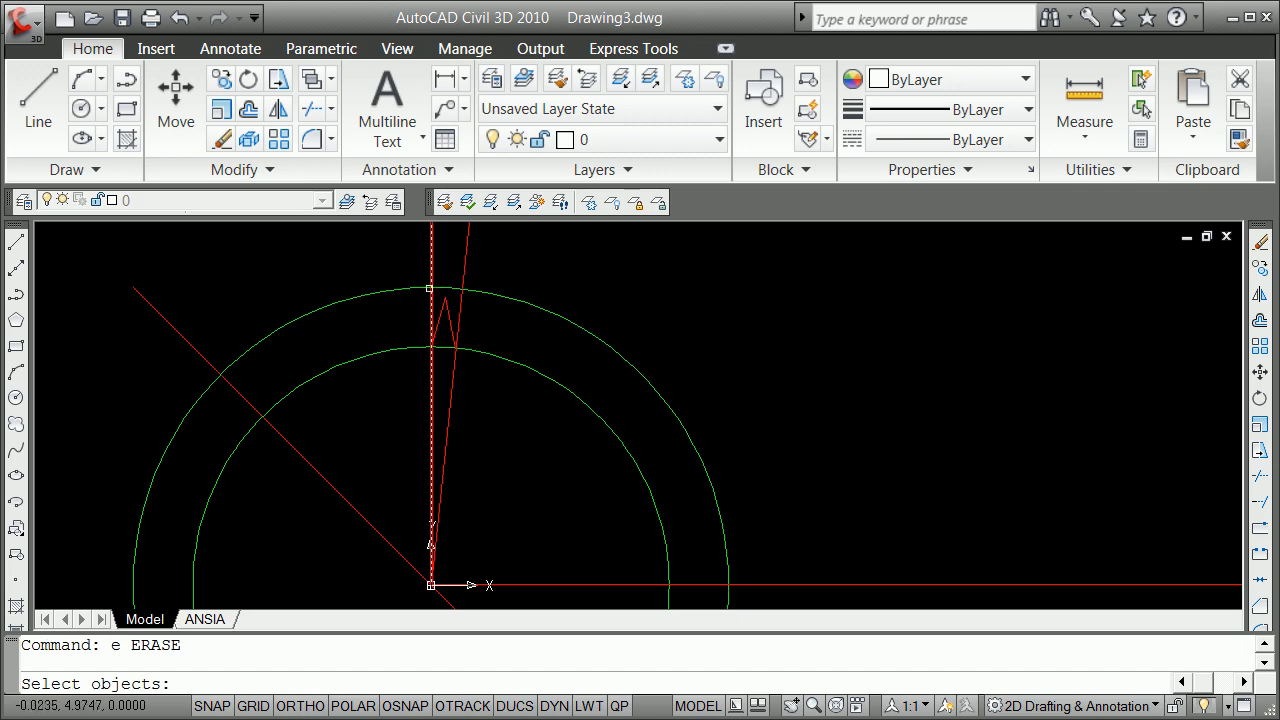
key("Escape")
Step: Create a new layer named tooth with the command-line version of the layer command
type("-la")
key("Return")
type("n")
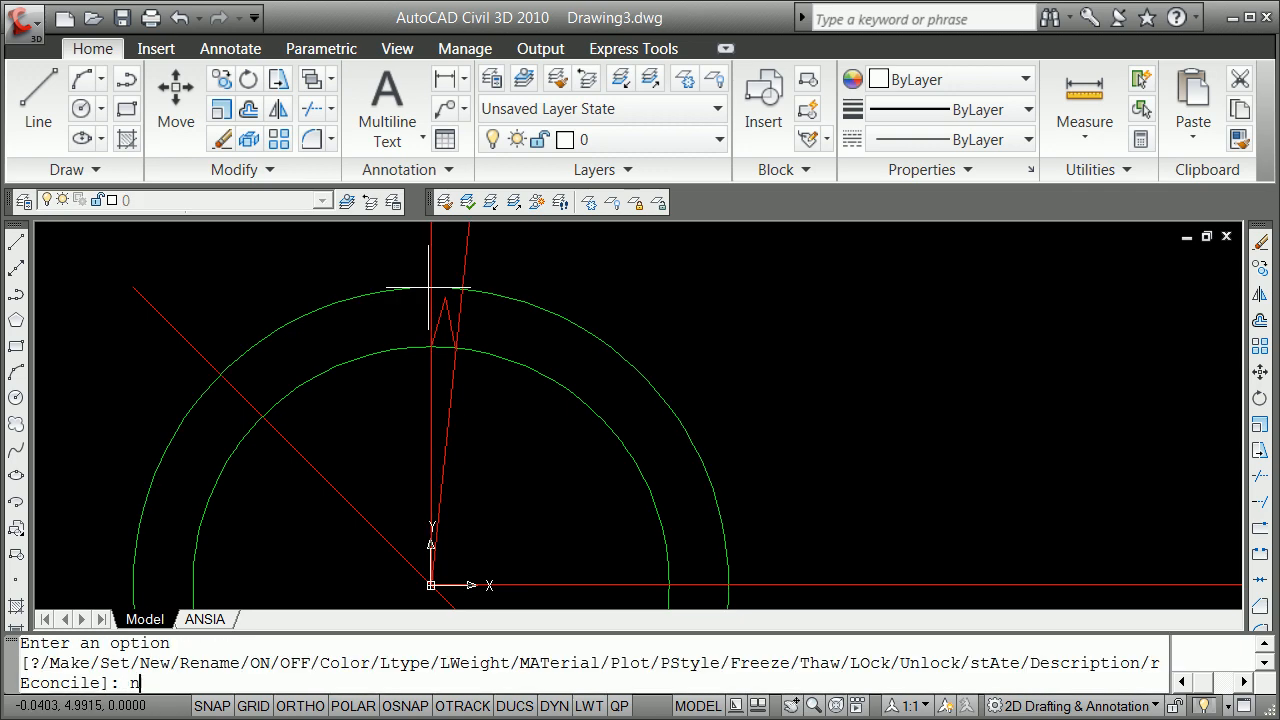
key("Return")
type("tooth")
key("Return")
key("Return")
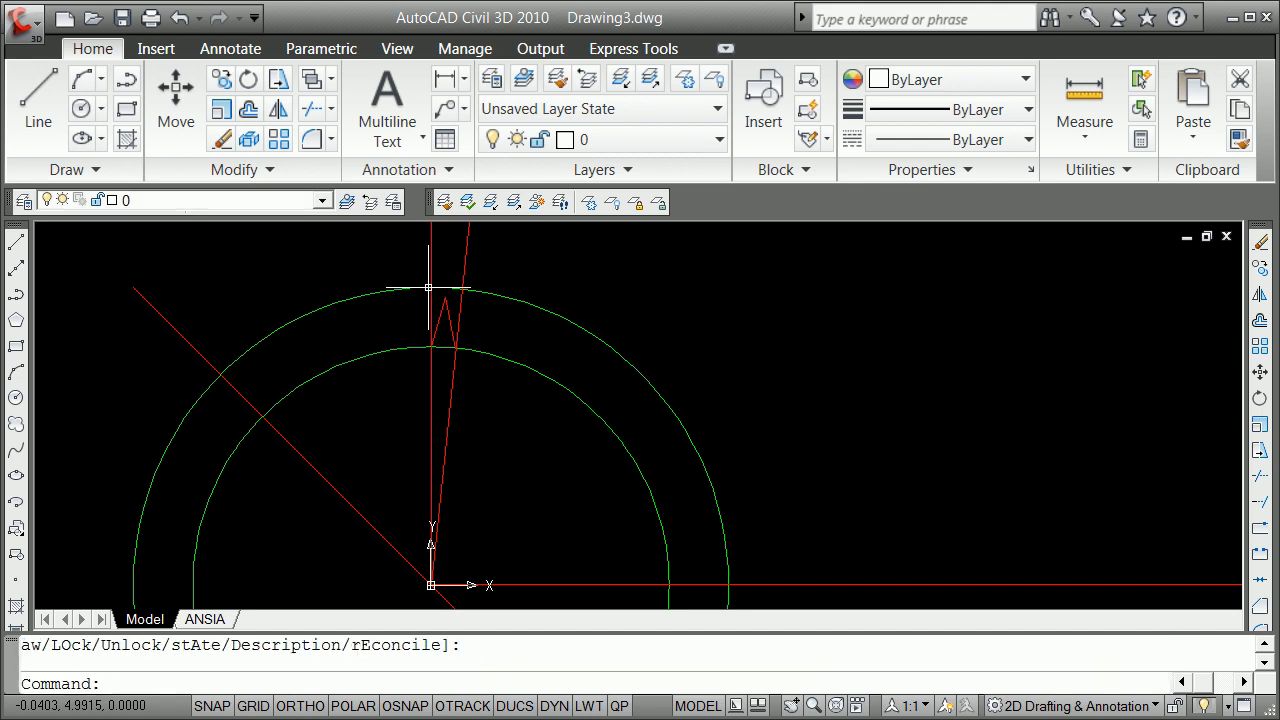
Step: Set the color of the current layer 0 to blue with the command-line layer Color option
type("-la")
key("Return")
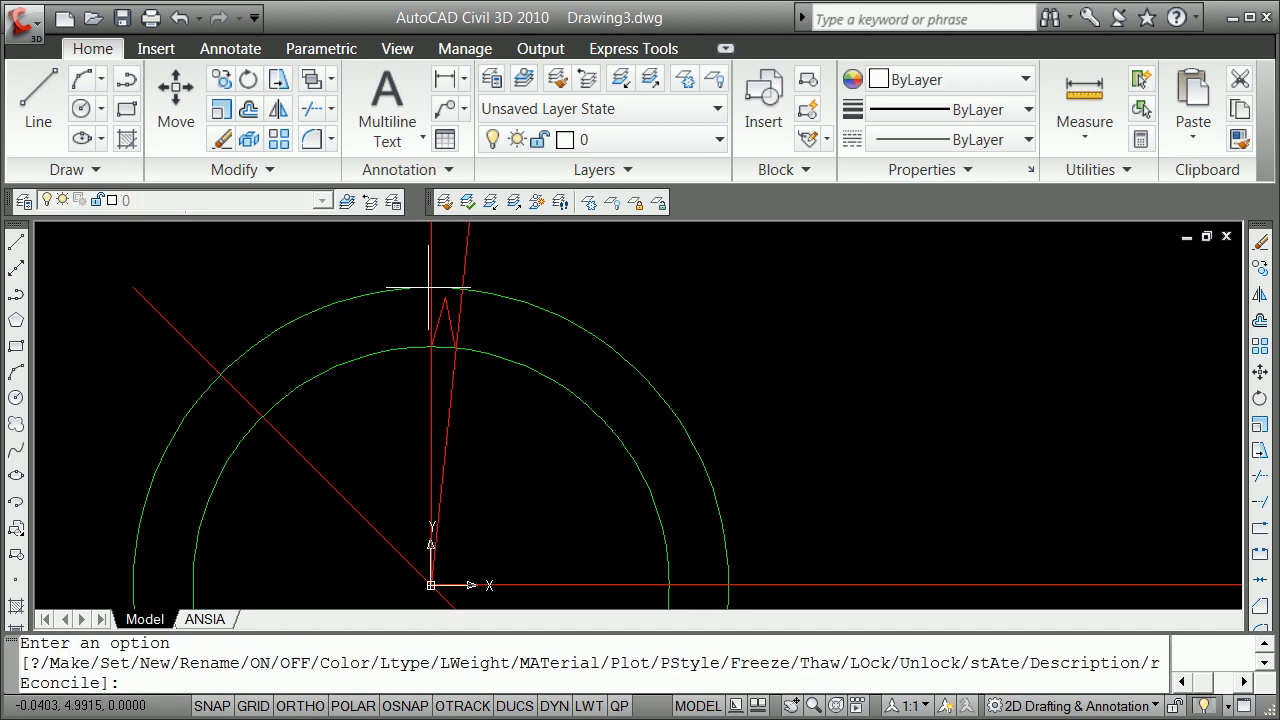
type("c")
key("Return")
type("tooth")
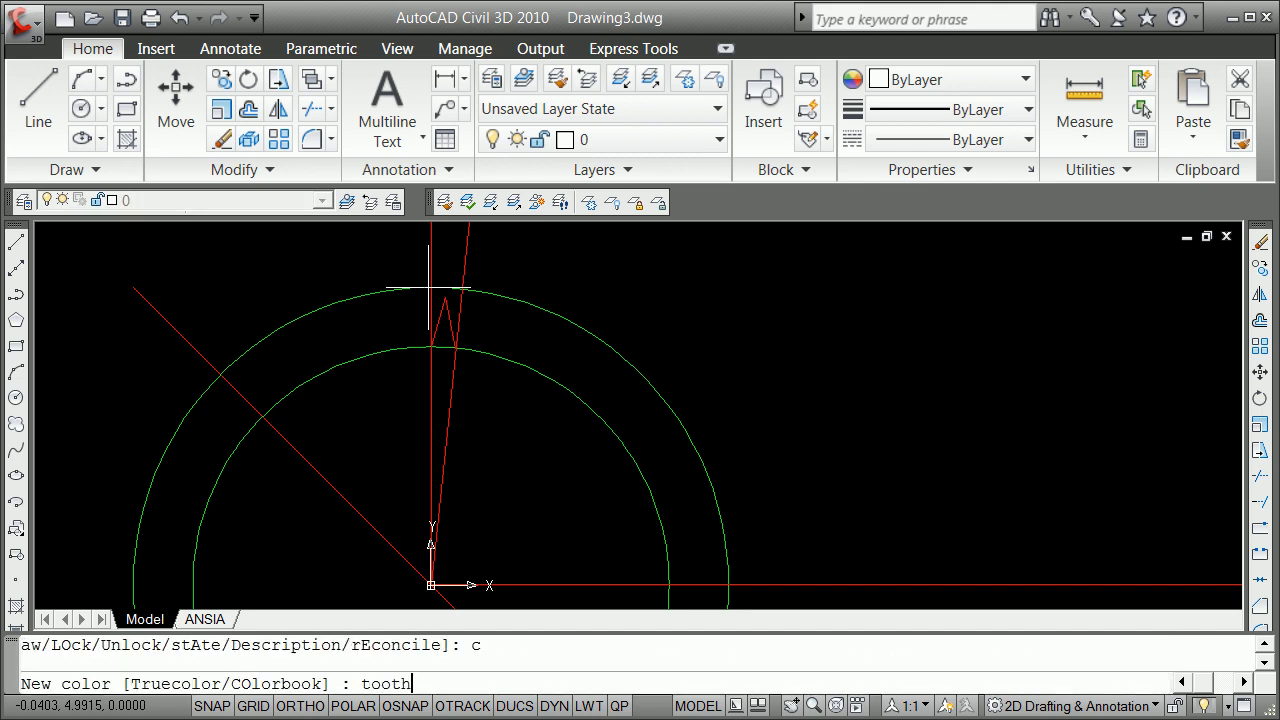
key("Return")
type("r")
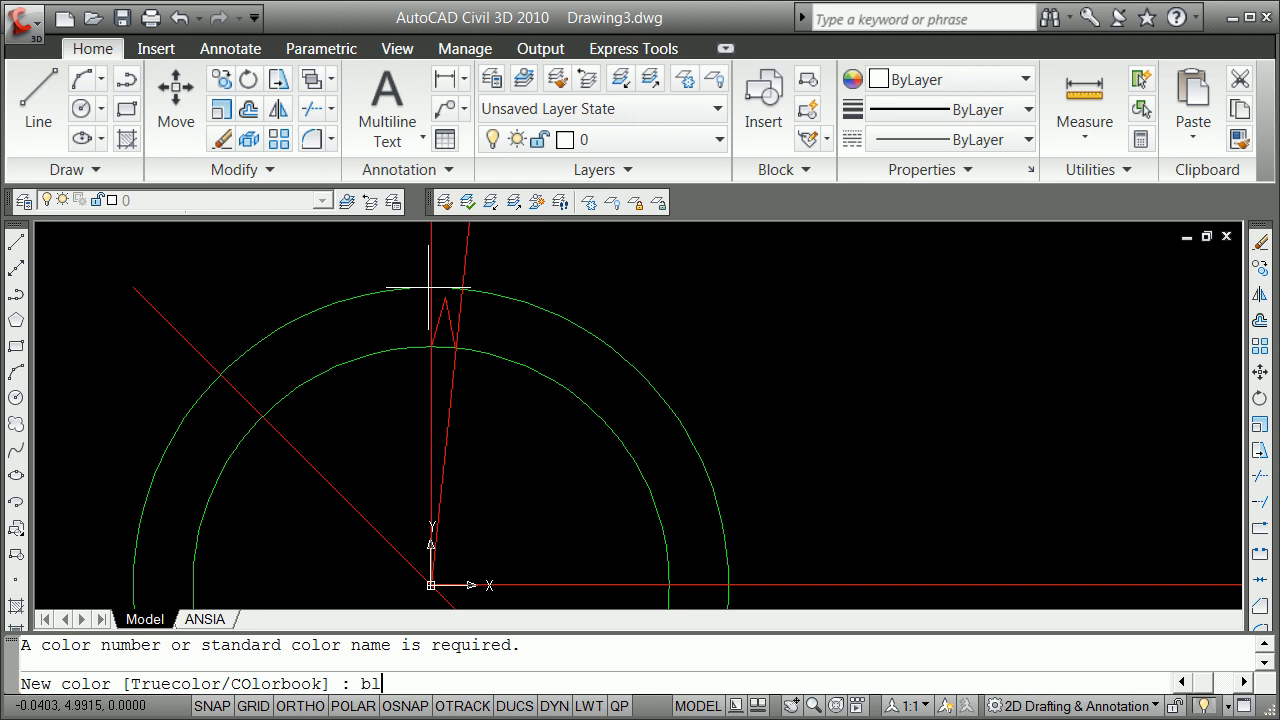
key("Return")
key("Return")
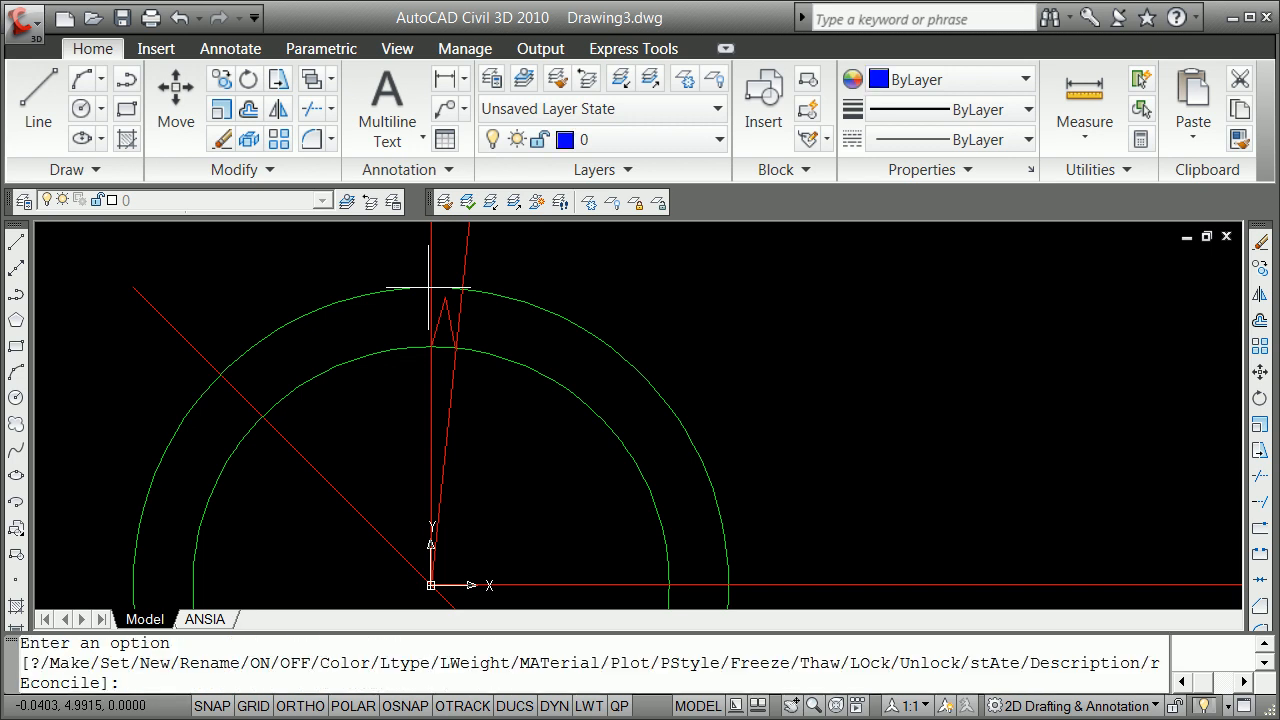
key("Return")
Step: Erase the two short red lines that form the tooth outline between the circles
type("e")
key("Return")
left_click(445, 315)
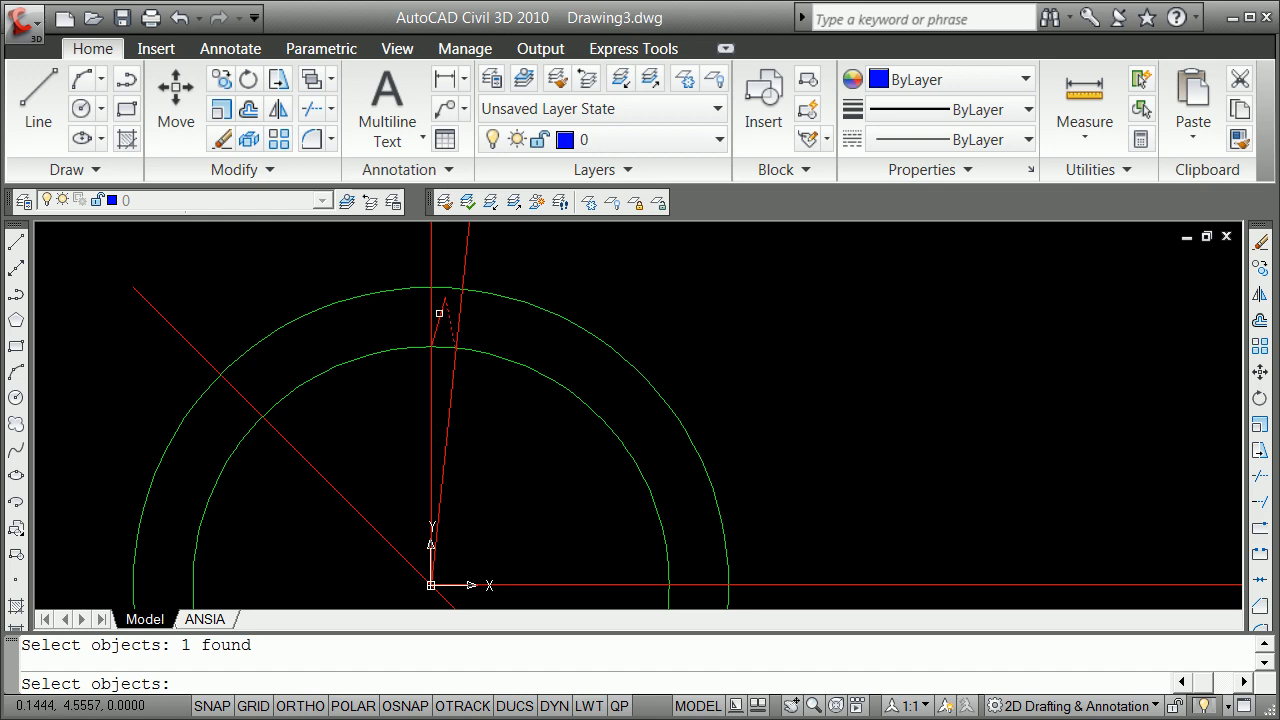
left_click(439, 313)
key("Return")
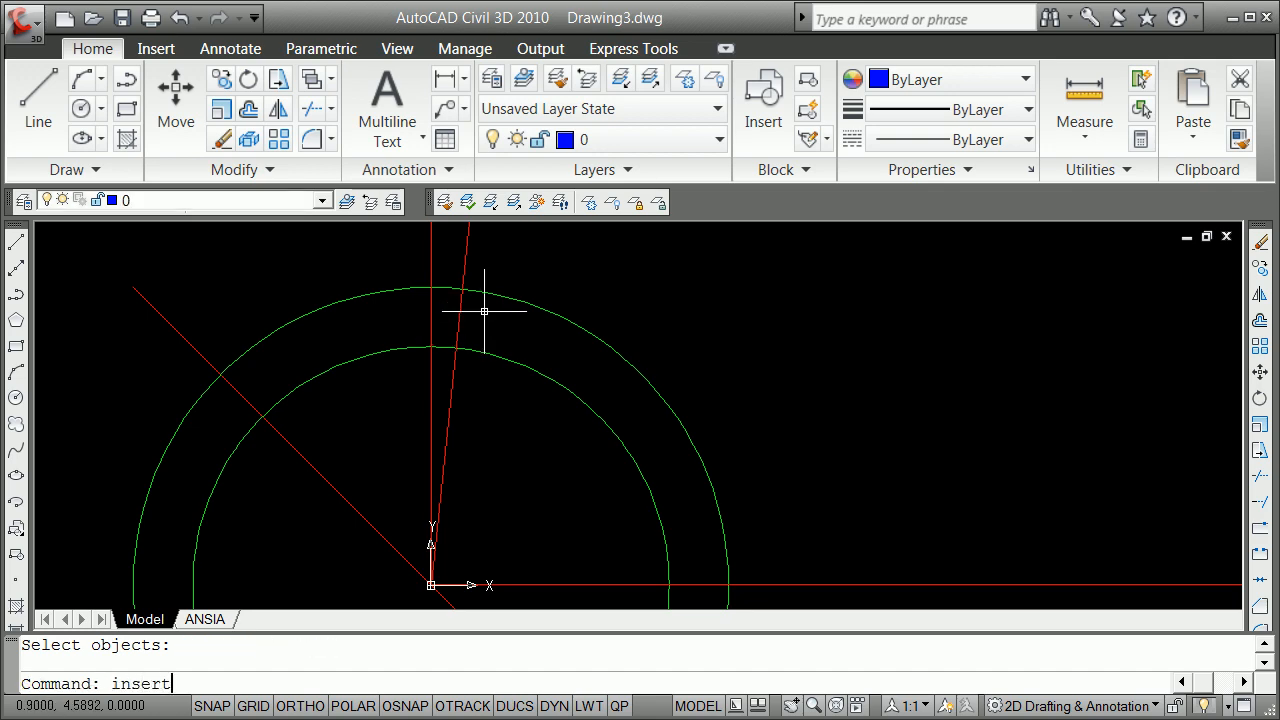
Step: Insert the tooth block at the intersection of the inner circle and vertical centerline, with scale 1 and rotation 0
key("Return")
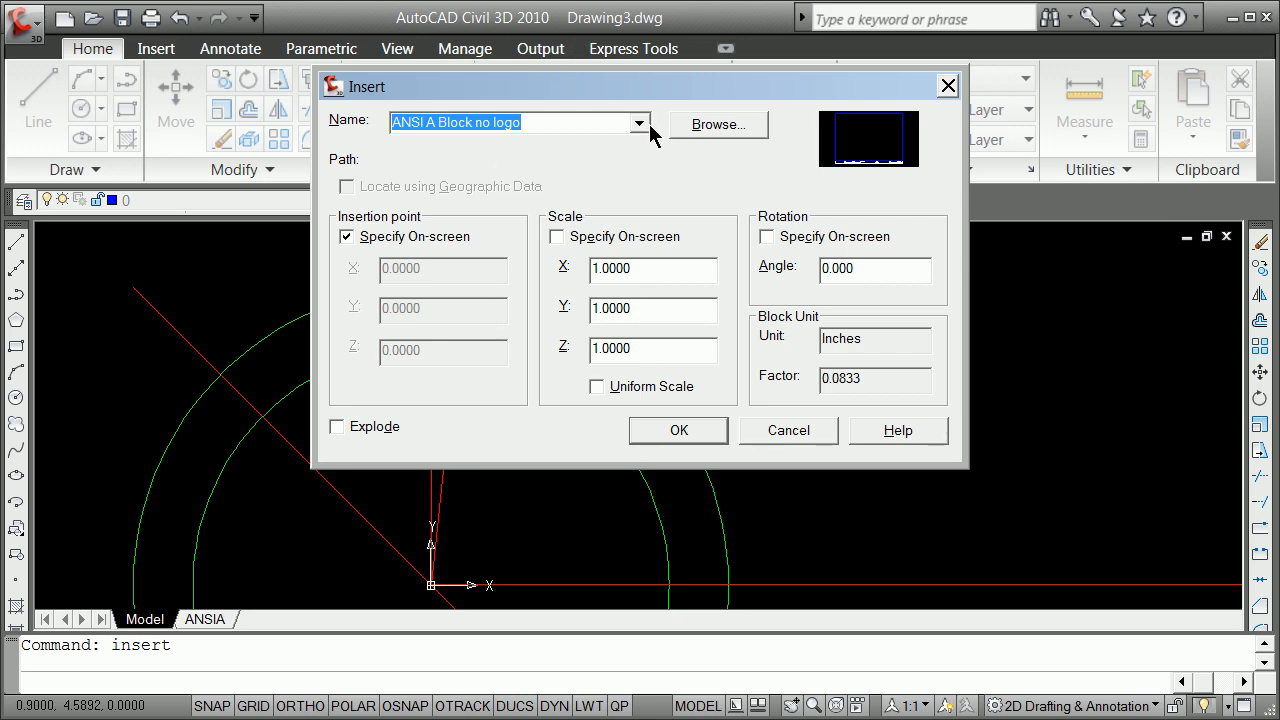
left_click(639, 122)
left_click(514, 226)
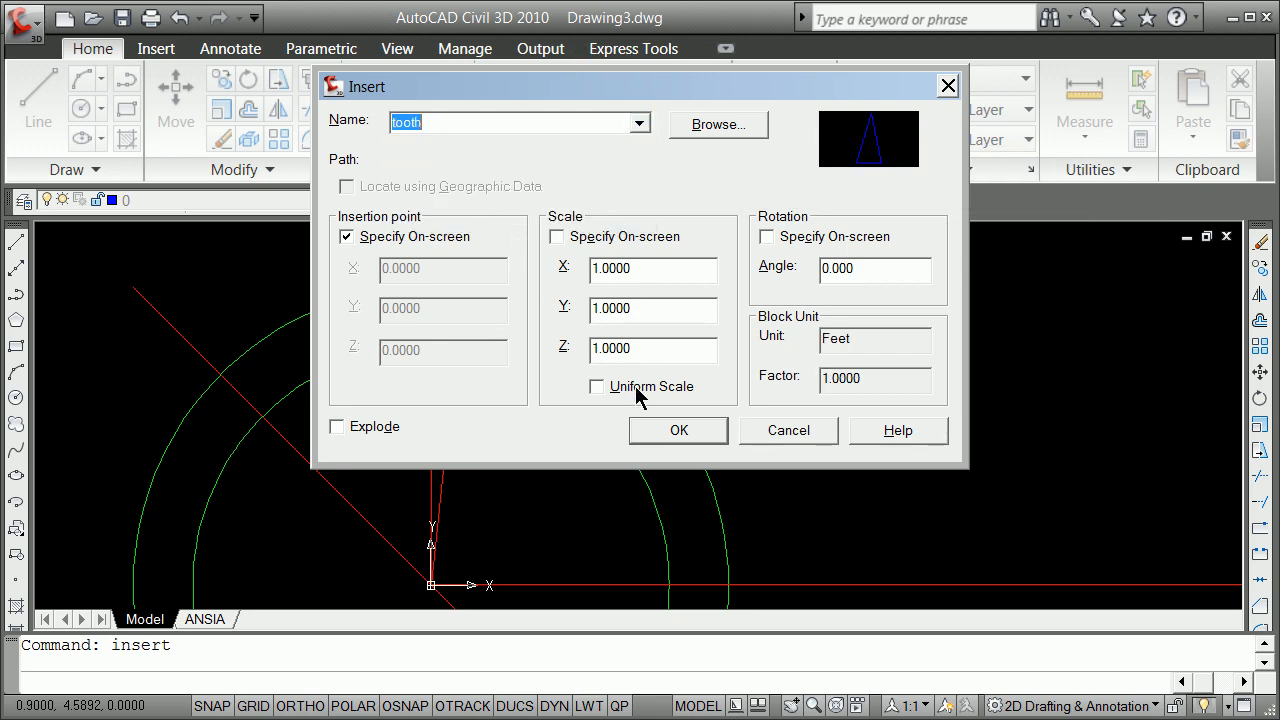
left_click(679, 430)
right_click(534, 432, "shift")
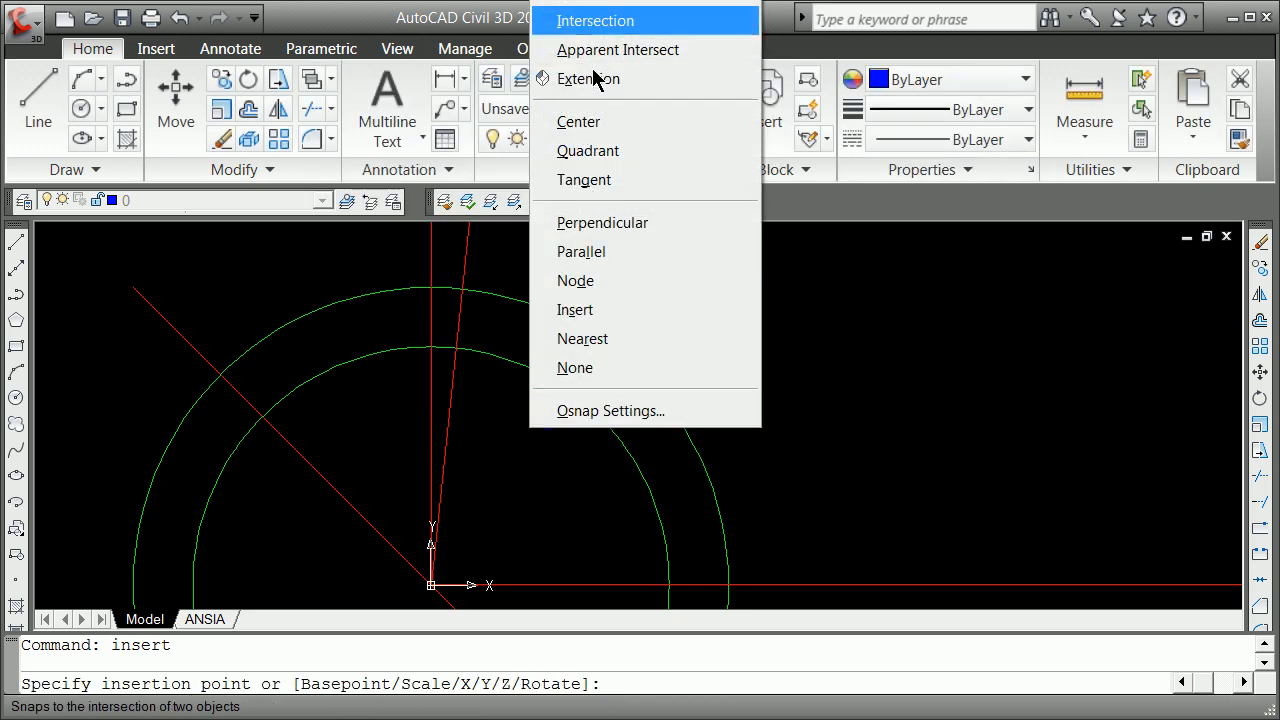
left_click(598, 21)
left_click(434, 344)
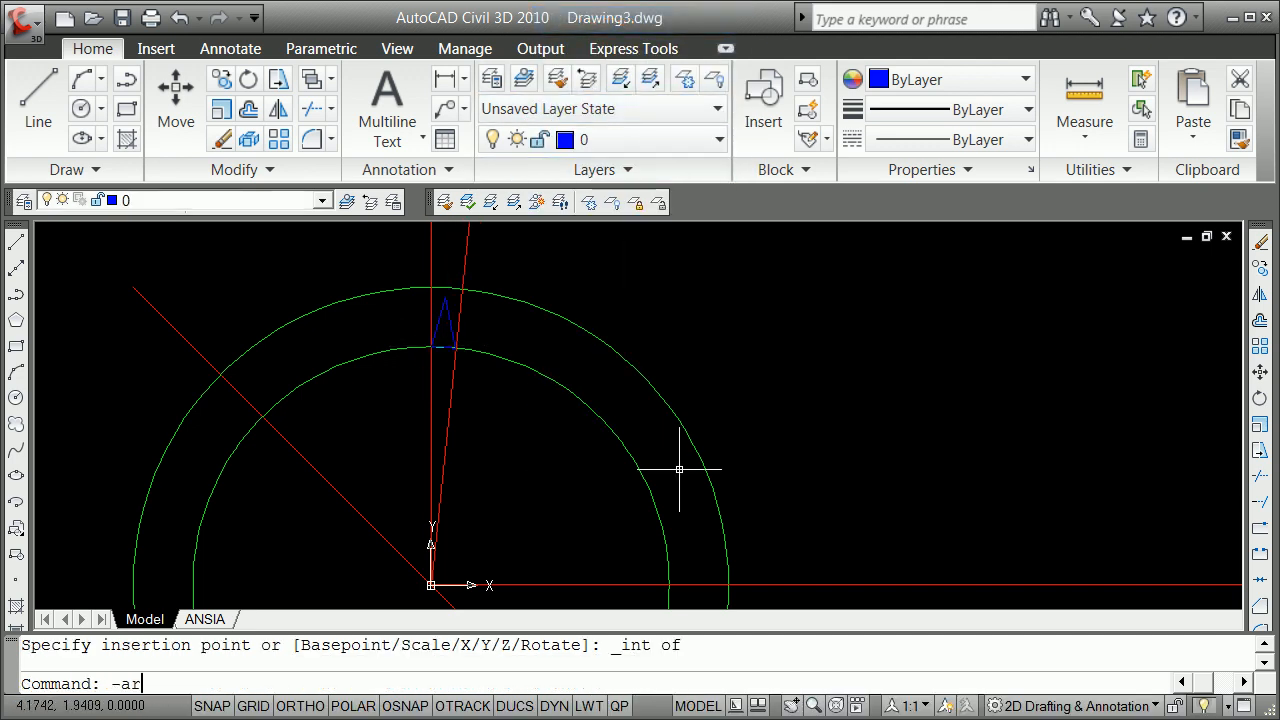
Step: Create a polar array of the tooth block centered on the centerlines' endpoint at the origin, with 60 rotated items filling 360 degrees
key("Return")
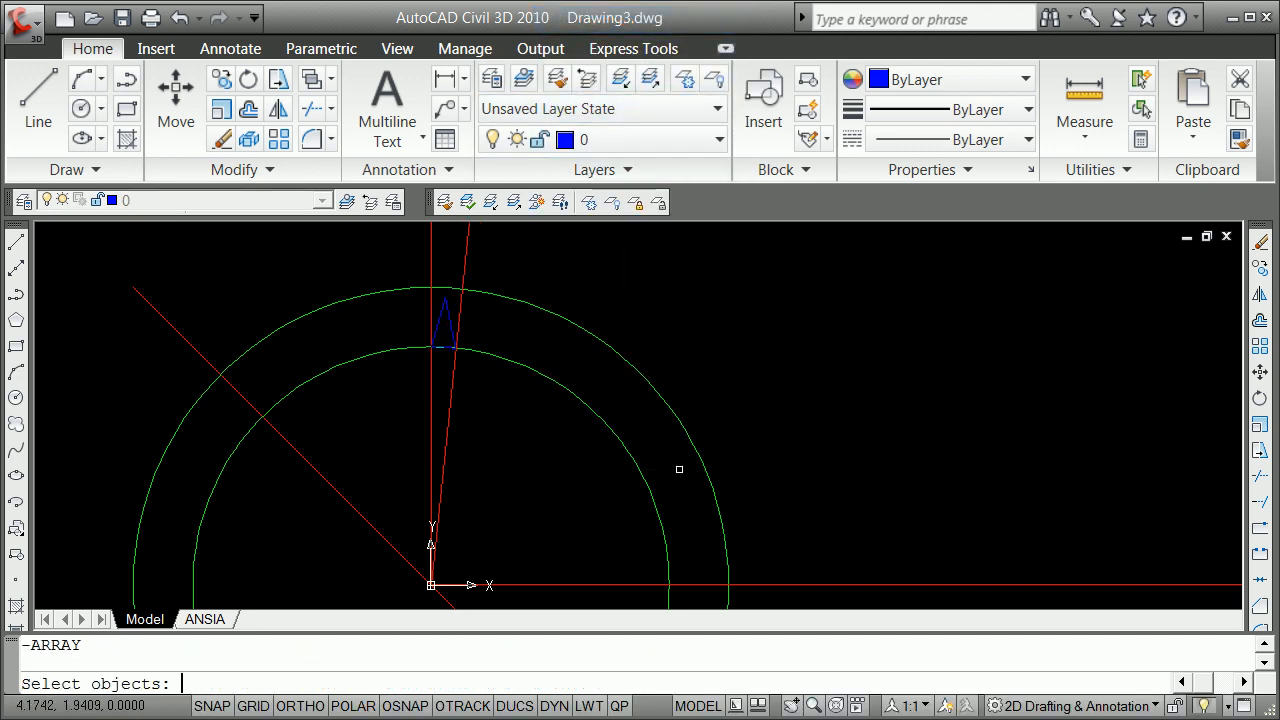
left_click(434, 311)
key("Return")
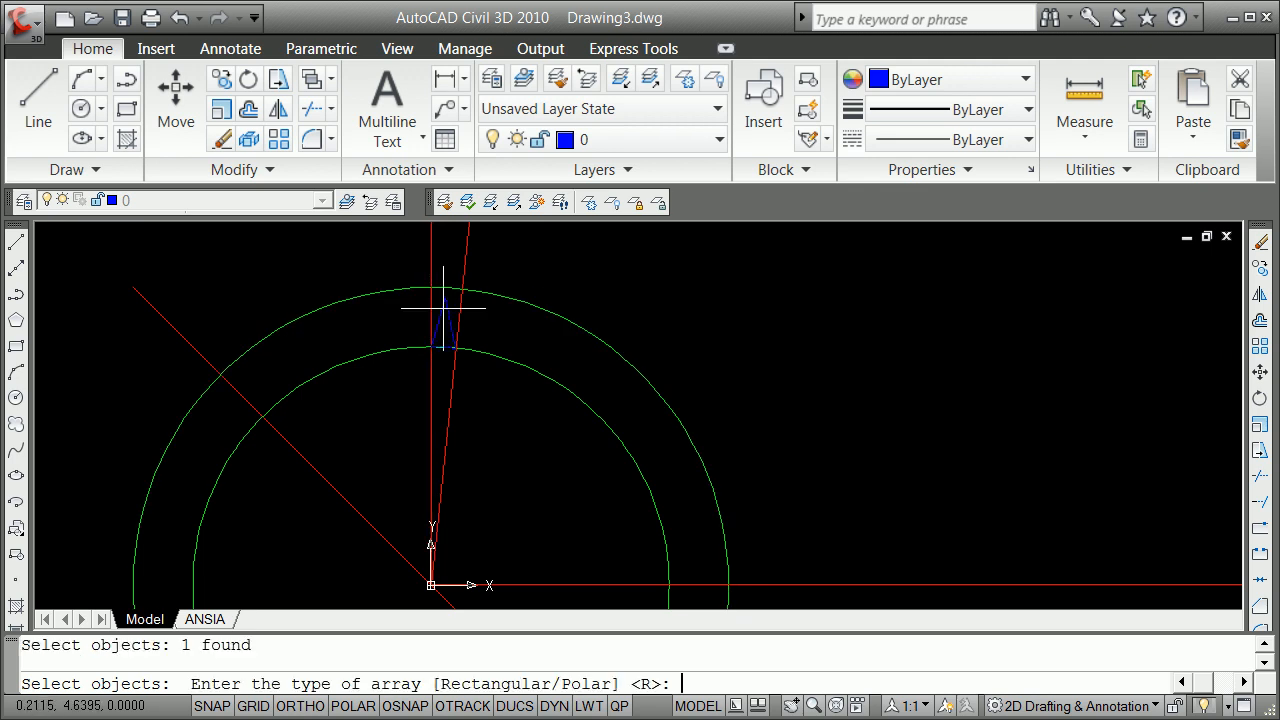
type("p")
key("Return")
type("e")
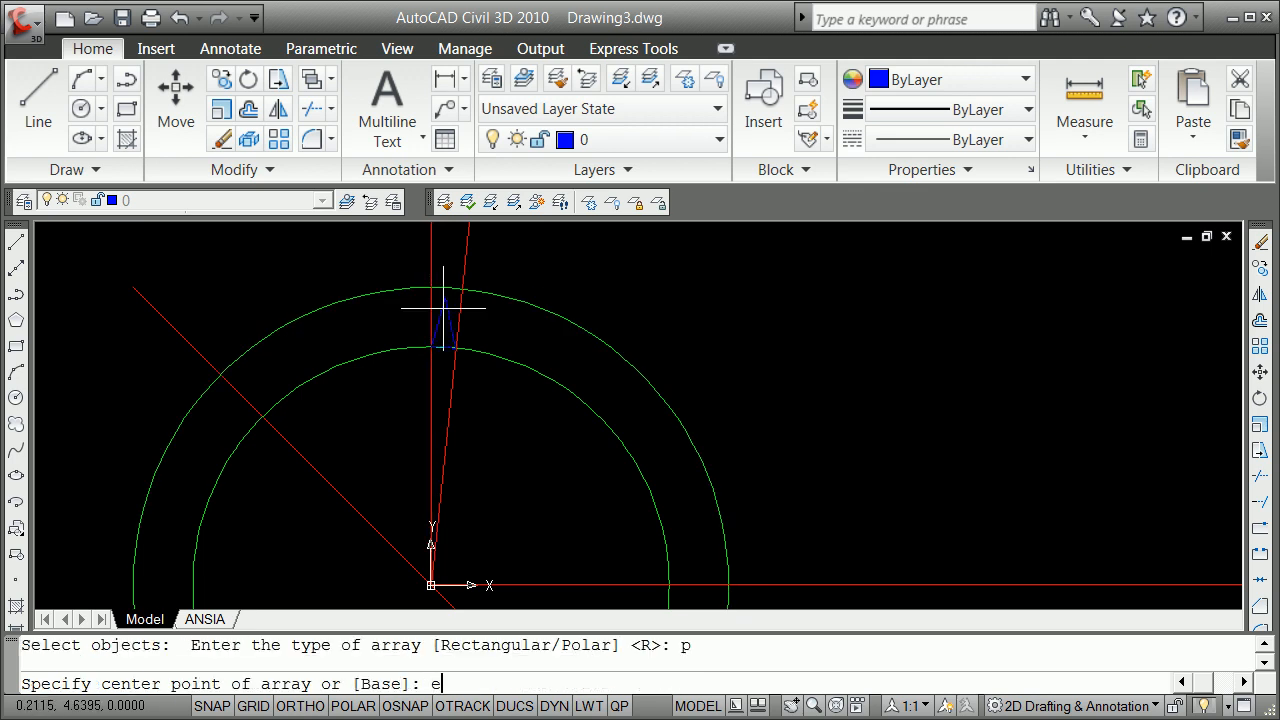
type("nd")
key("Return")
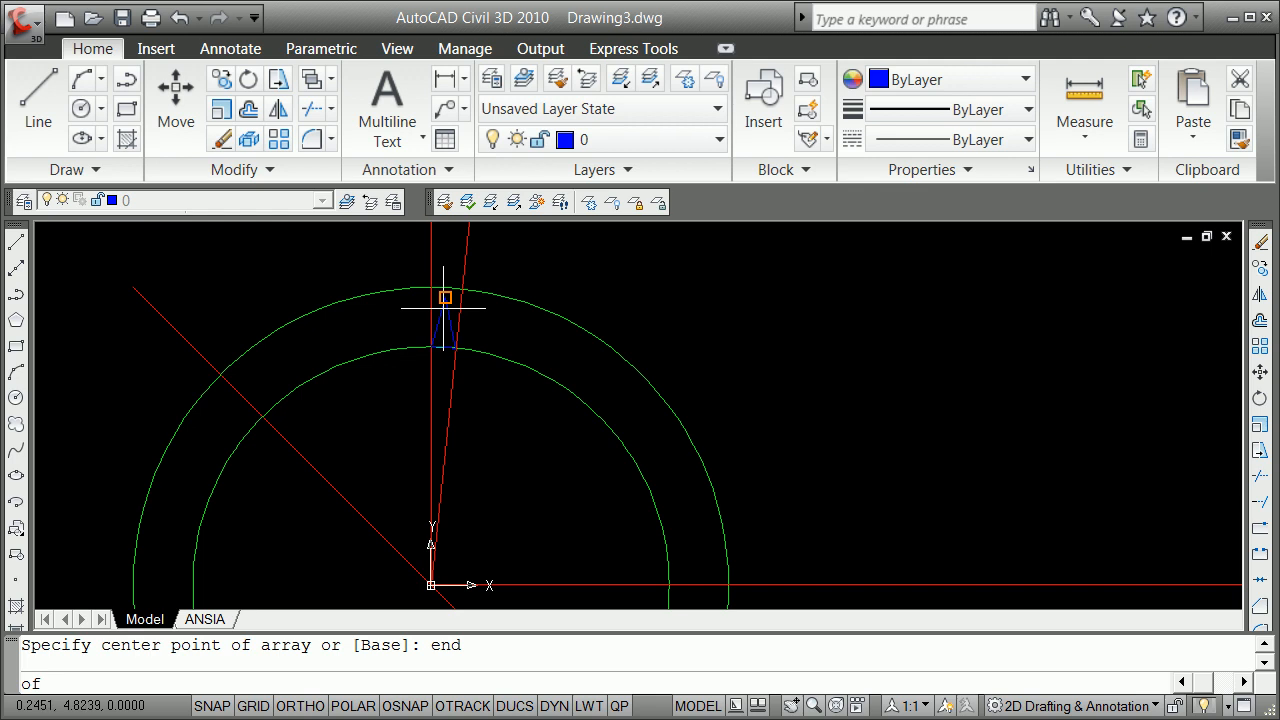
left_click(440, 584)
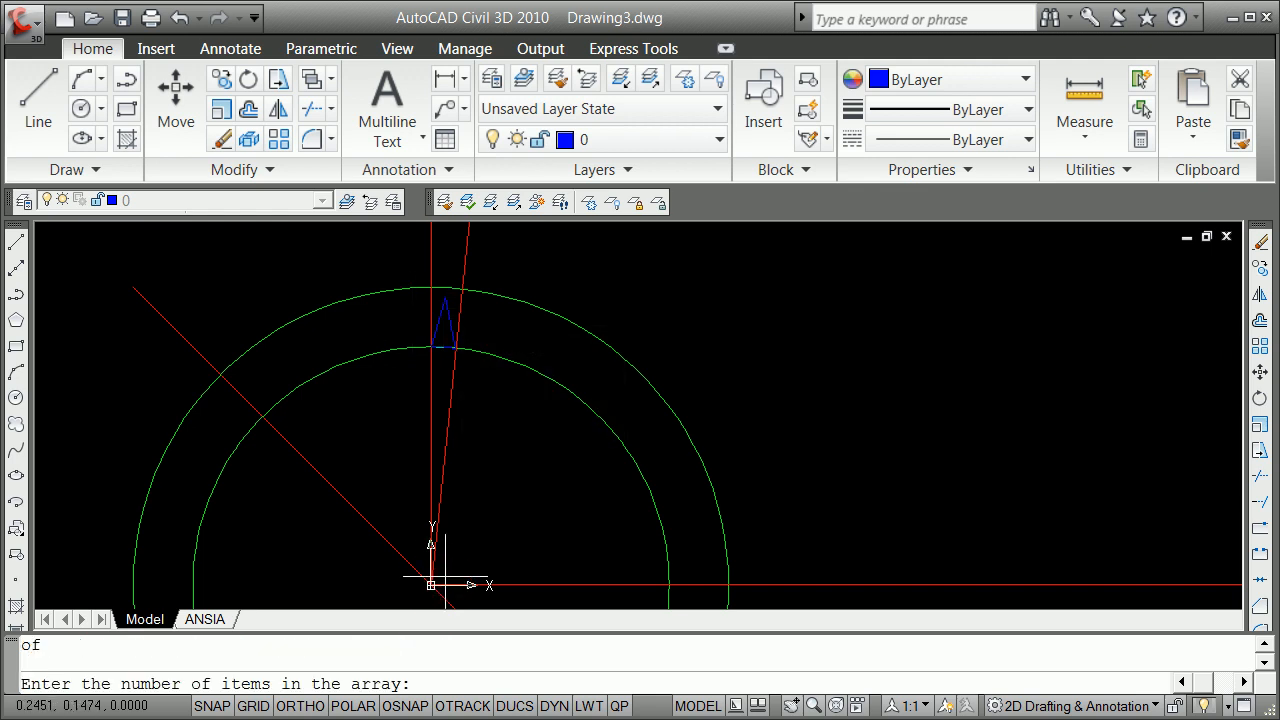
type("60")
key("Return")
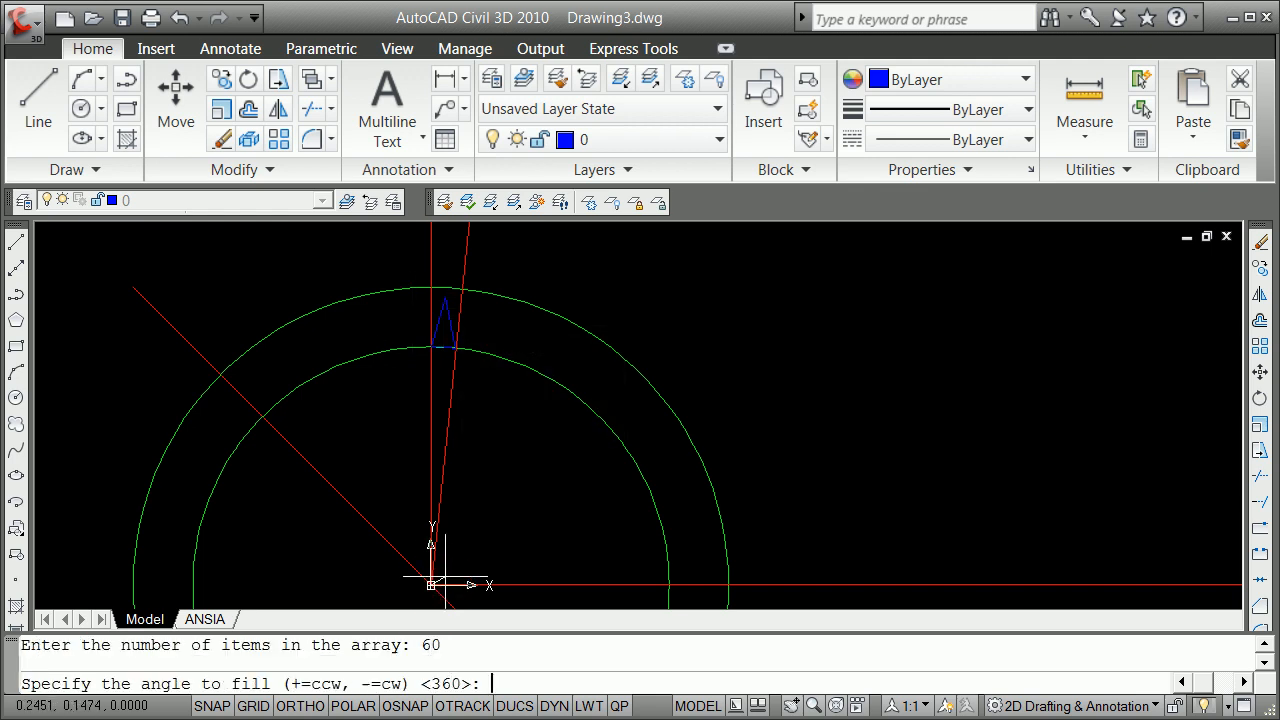
key("Return")
type("y")
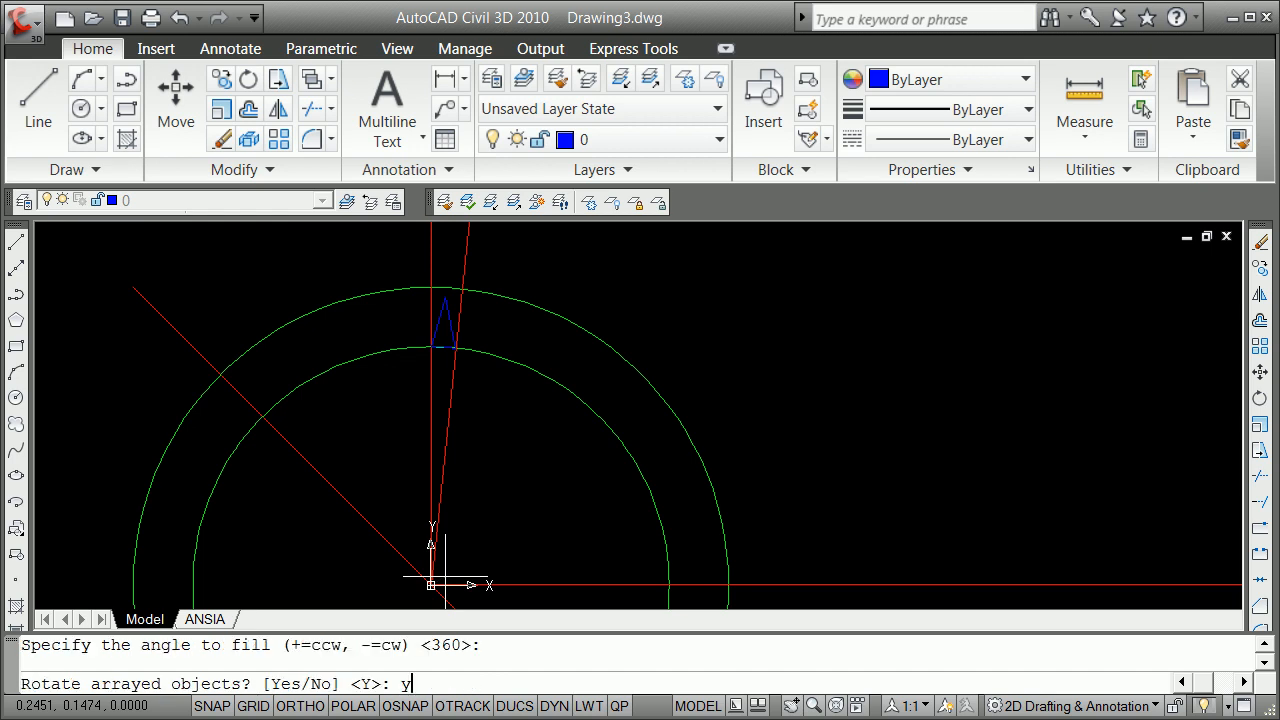
key("Return")
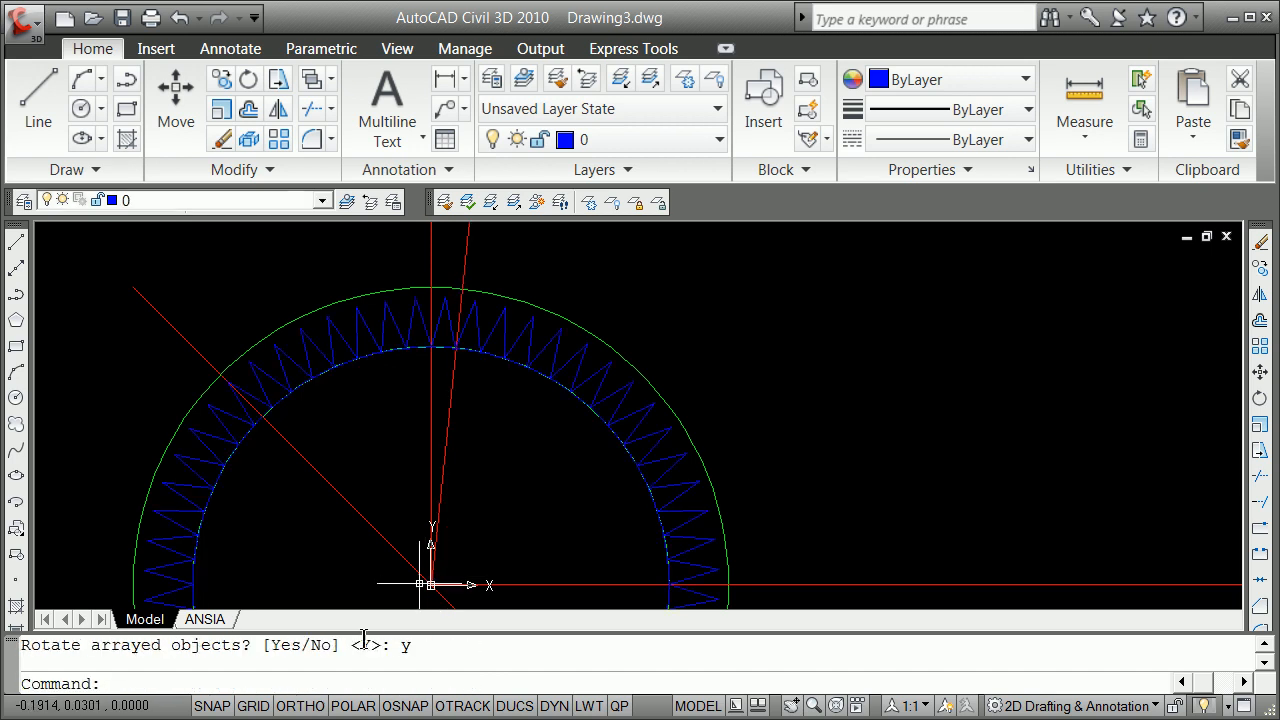